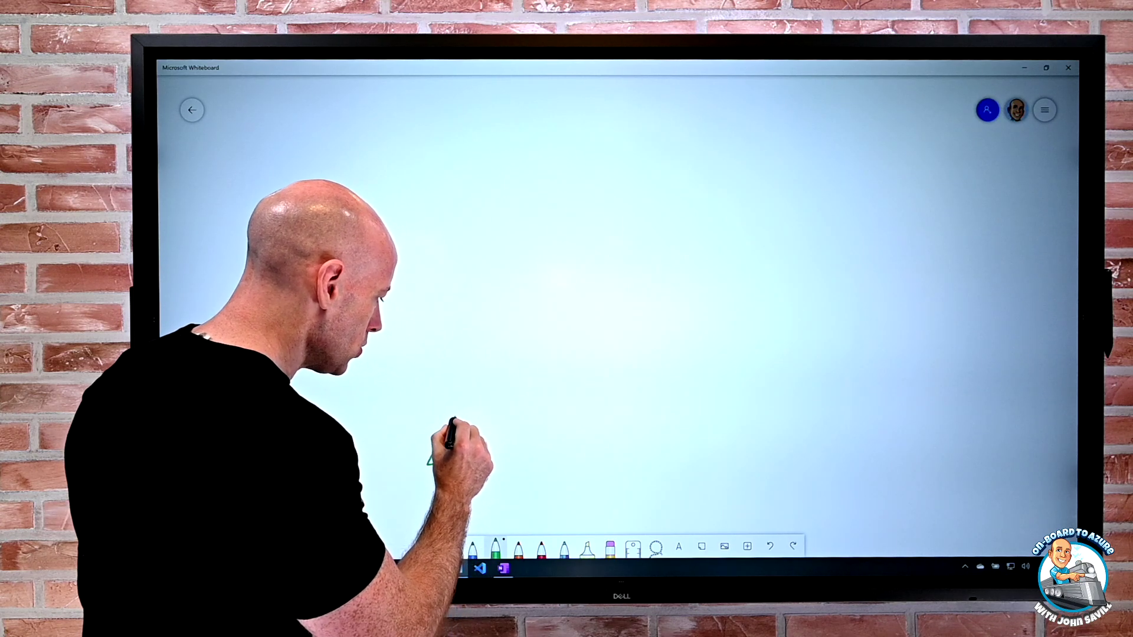
# - Switch the whiteboard pen to blue
pyautogui.click(472, 548)
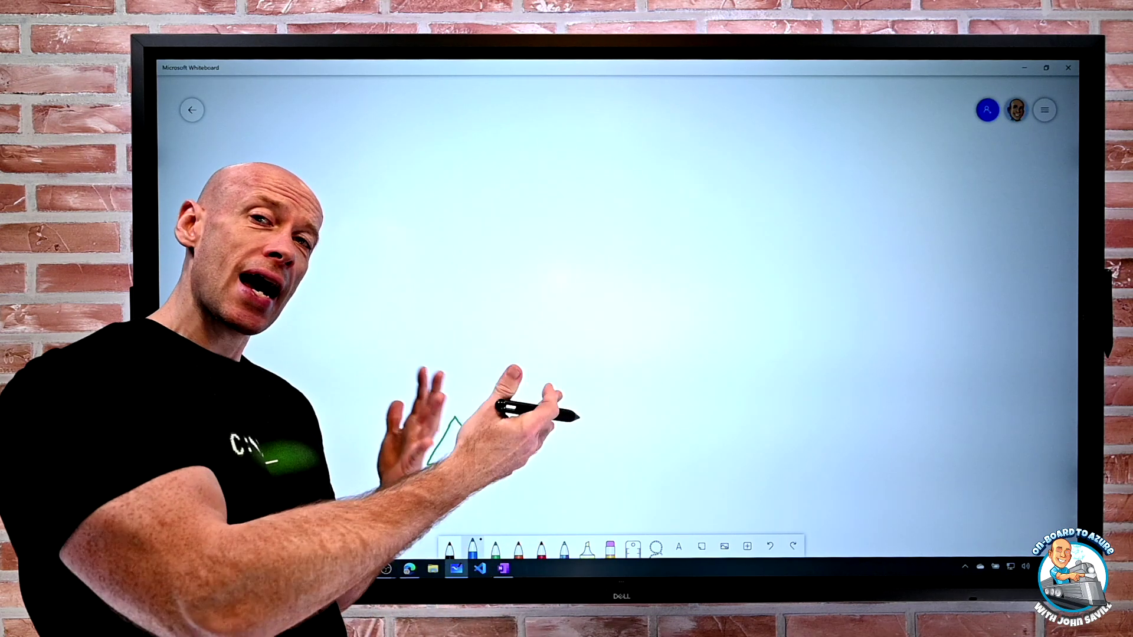
# - Draw a blue kite near the top and a red stick figure beside it
pyautogui.moveTo(633, 115)
pyautogui.mouseDown()
pyautogui.moveTo(602, 158)
pyautogui.moveTo(633, 176)
pyautogui.moveTo(675, 160)
pyautogui.moveTo(635, 110)
pyautogui.mouseUp()
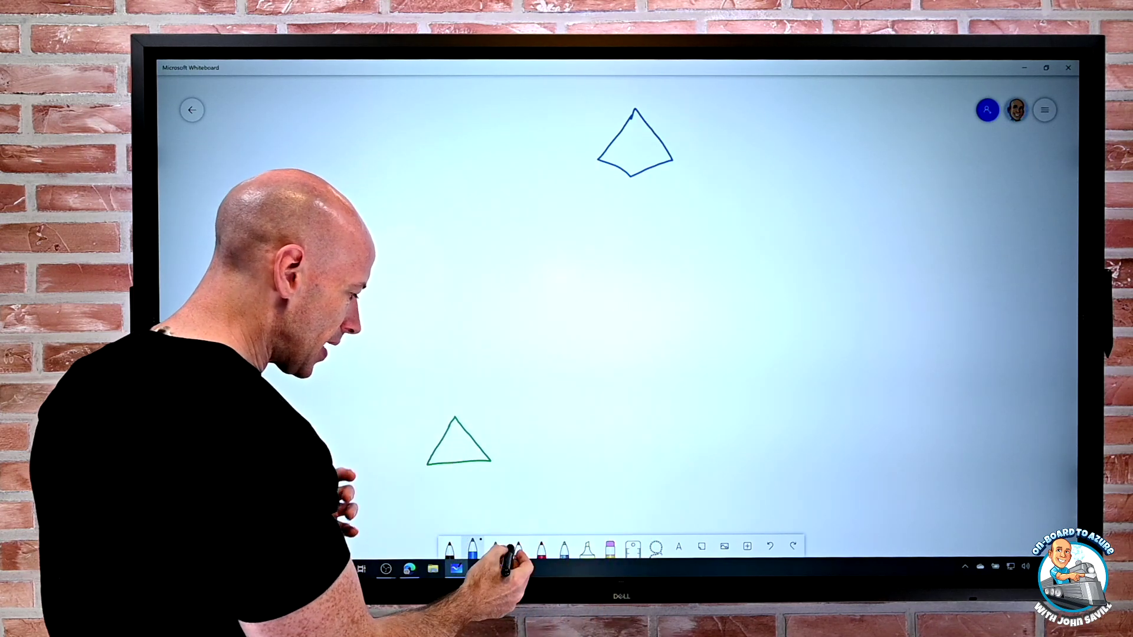
pyautogui.click(518, 548)
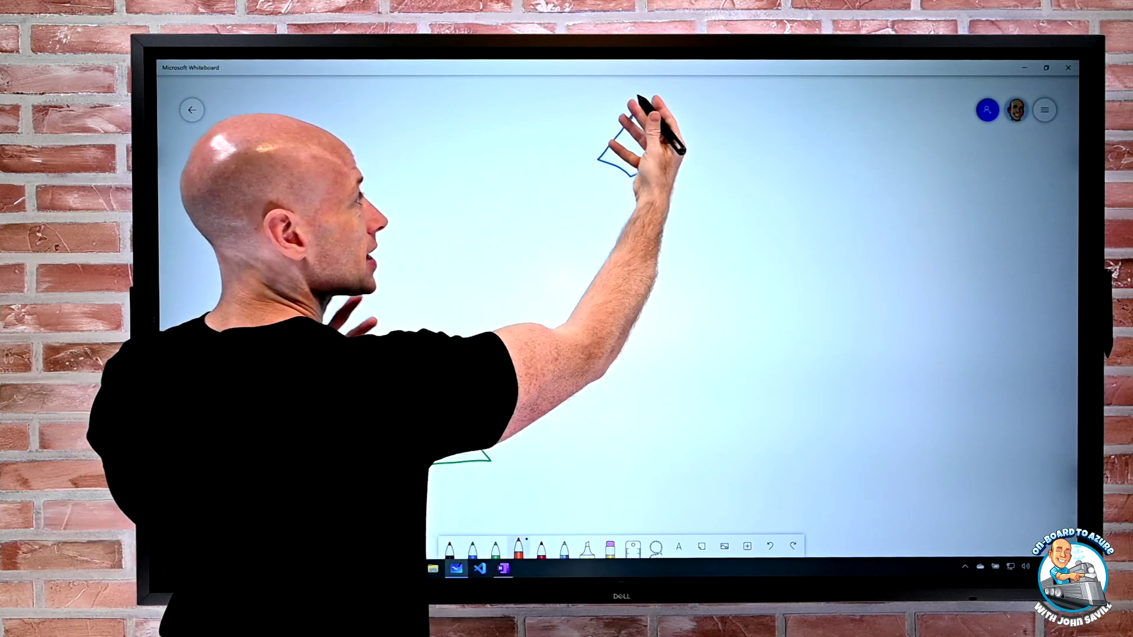
pyautogui.moveTo(606, 116); pyautogui.dragTo(598, 138)
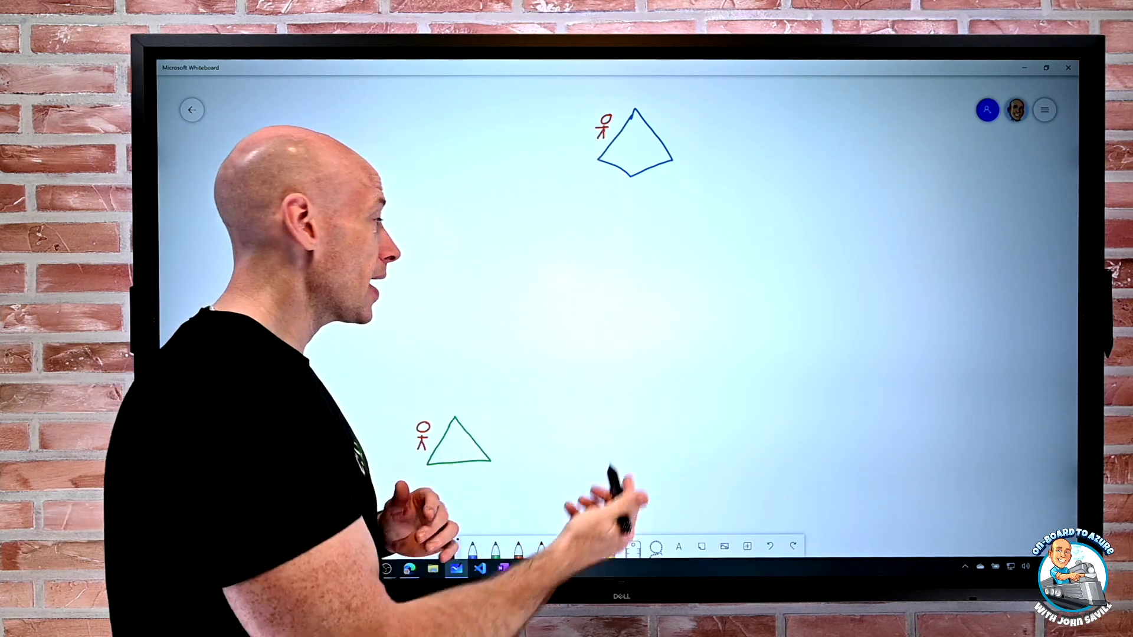
# - Draw a black rectangle mid-board and write AAD CONNECT beneath it
pyautogui.moveTo(496, 230)
pyautogui.mouseDown()
pyautogui.moveTo(494, 298)
pyautogui.moveTo(611, 304)
pyautogui.moveTo(612, 223)
pyautogui.moveTo(491, 223)
pyautogui.mouseUp()
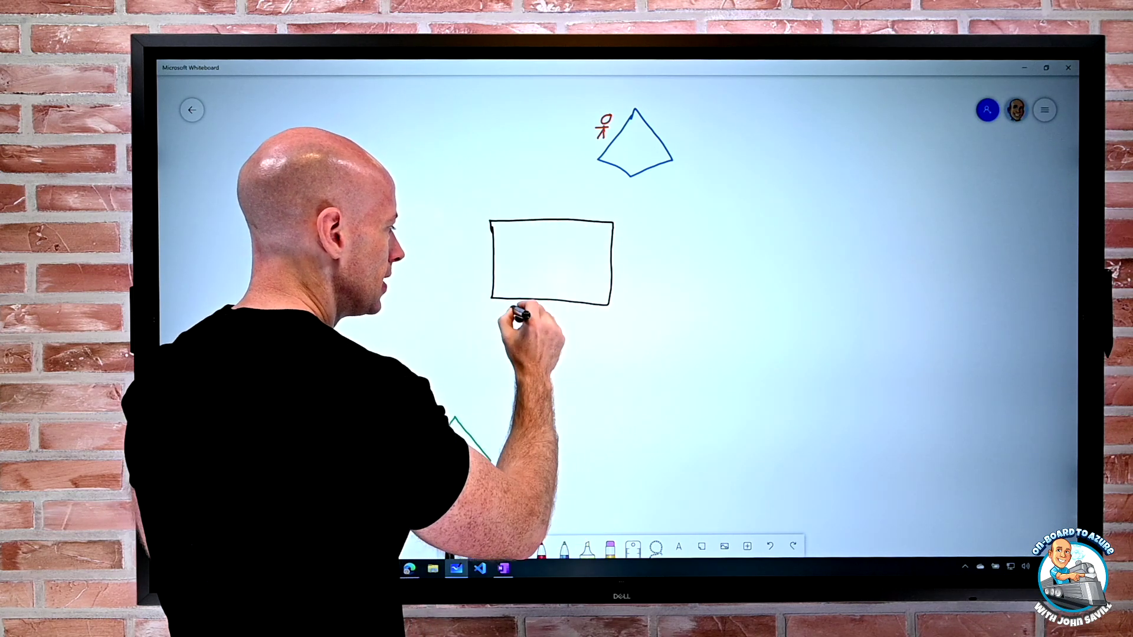
pyautogui.moveTo(503, 316); pyautogui.dragTo(527, 319)
pyautogui.moveTo(523, 309)
pyautogui.mouseDown()
pyautogui.moveTo(524, 320)
pyautogui.moveTo(611, 316)
pyautogui.mouseUp()
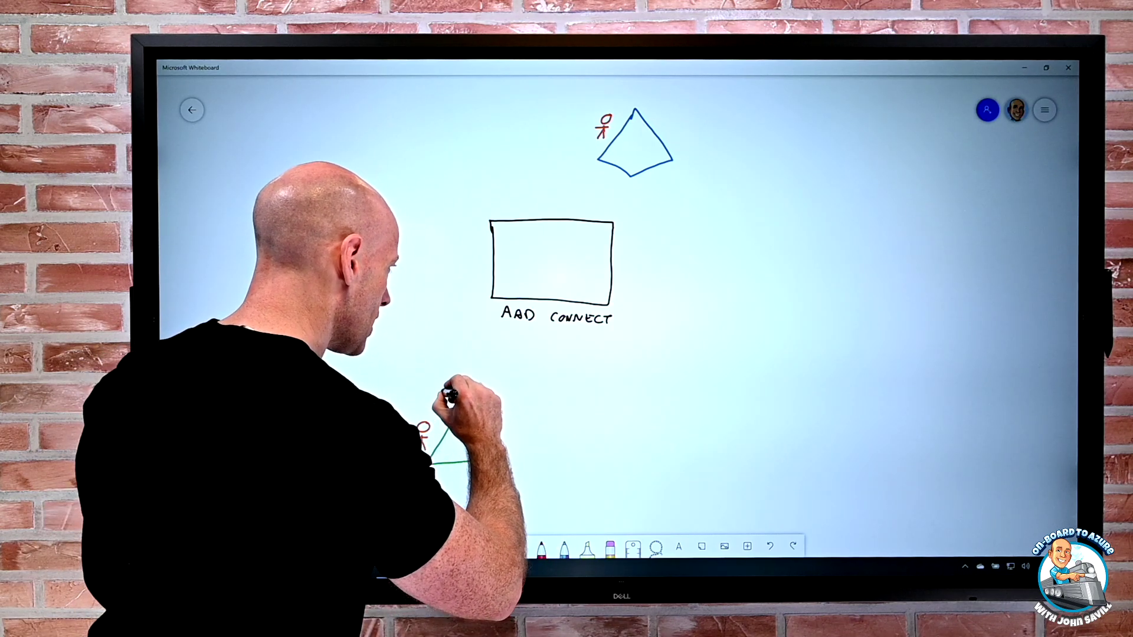
# - Draw a green arrow into the box, a blue arrow up to the kite, and a red stick figure by the triangle
pyautogui.moveTo(440, 403); pyautogui.dragTo(501, 284)
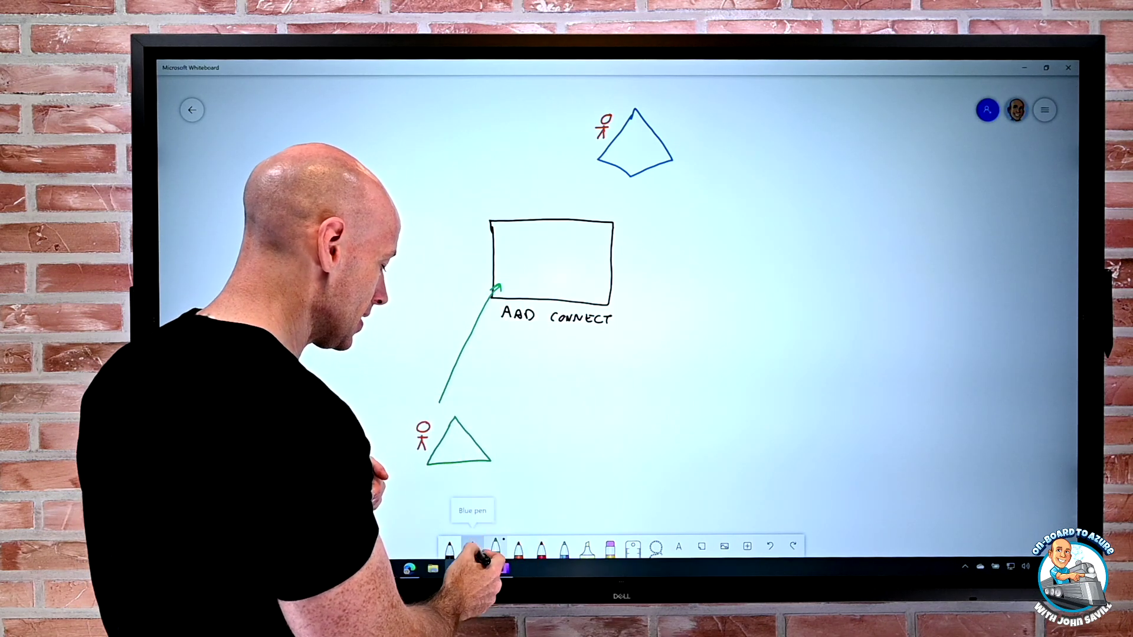
pyautogui.click(473, 549)
pyautogui.moveTo(558, 223); pyautogui.dragTo(619, 165)
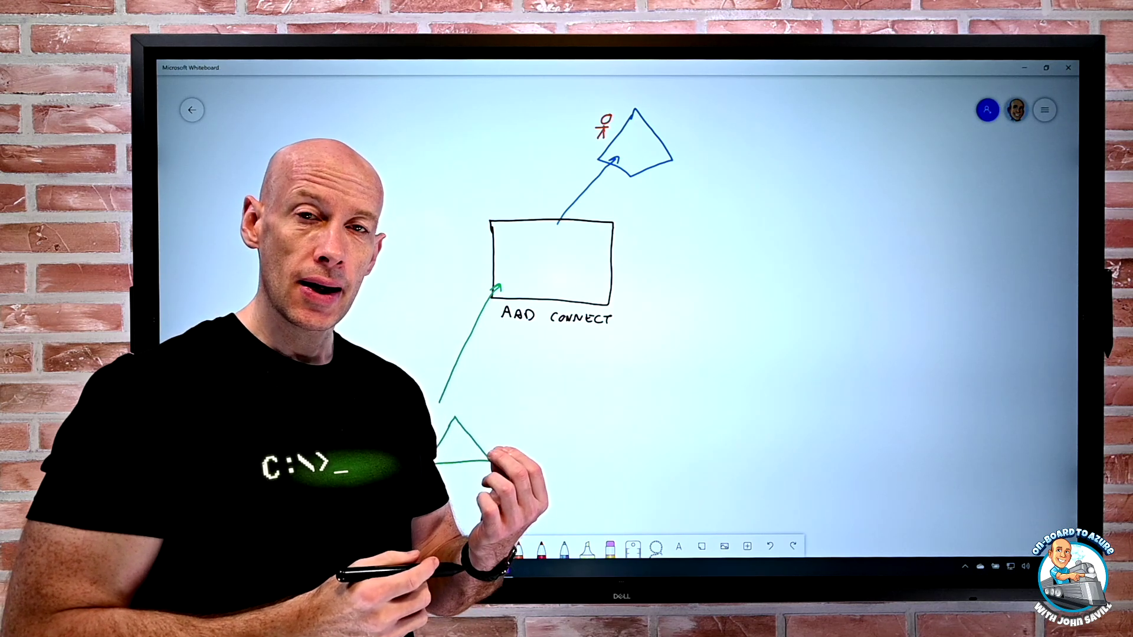
pyautogui.moveTo(423, 423); pyautogui.dragTo(422, 424)
pyautogui.moveTo(422, 433); pyautogui.dragTo(419, 449)
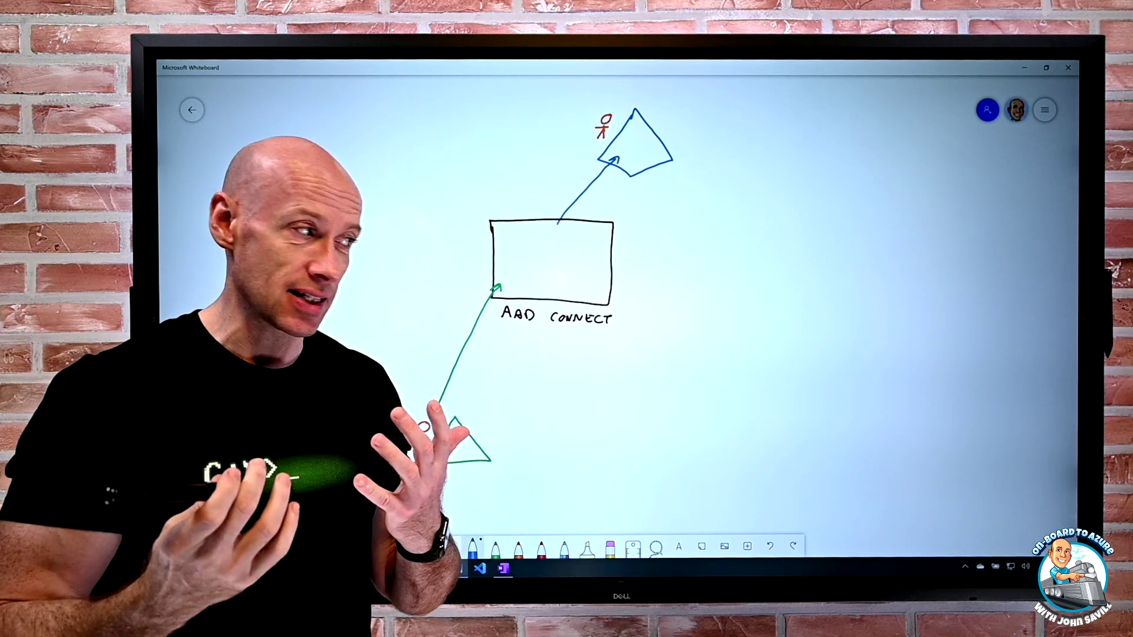
# - Show the tenant's Azure AD Connect page in the Azure portal and clear the Sync Status annotation
pyautogui.hotkey('alt', 'Tab')
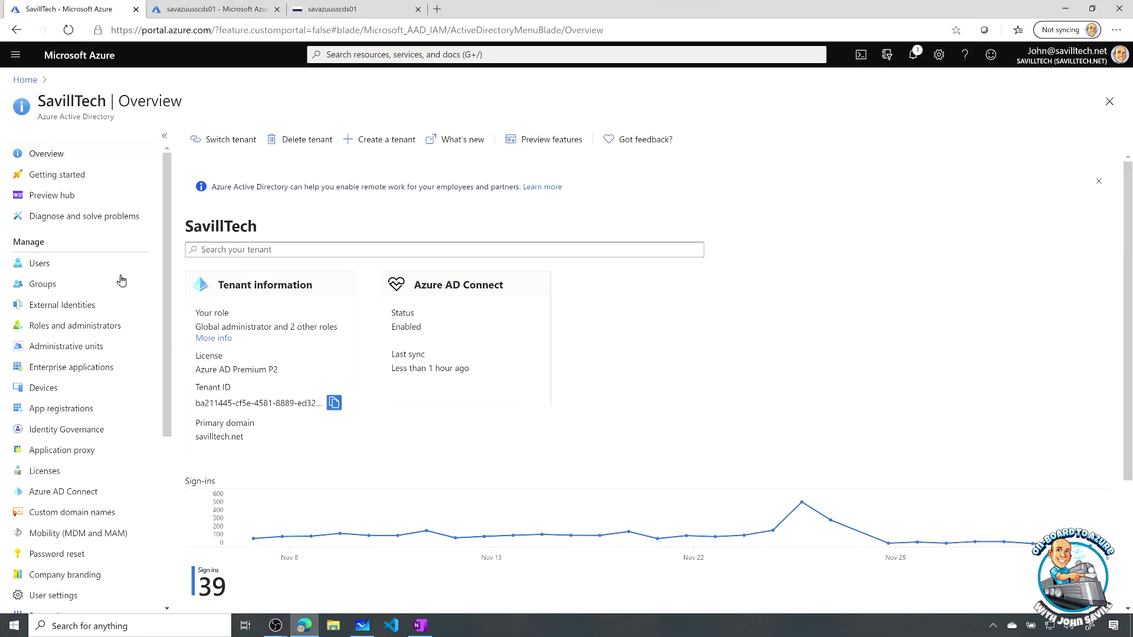
pyautogui.click(81, 500)
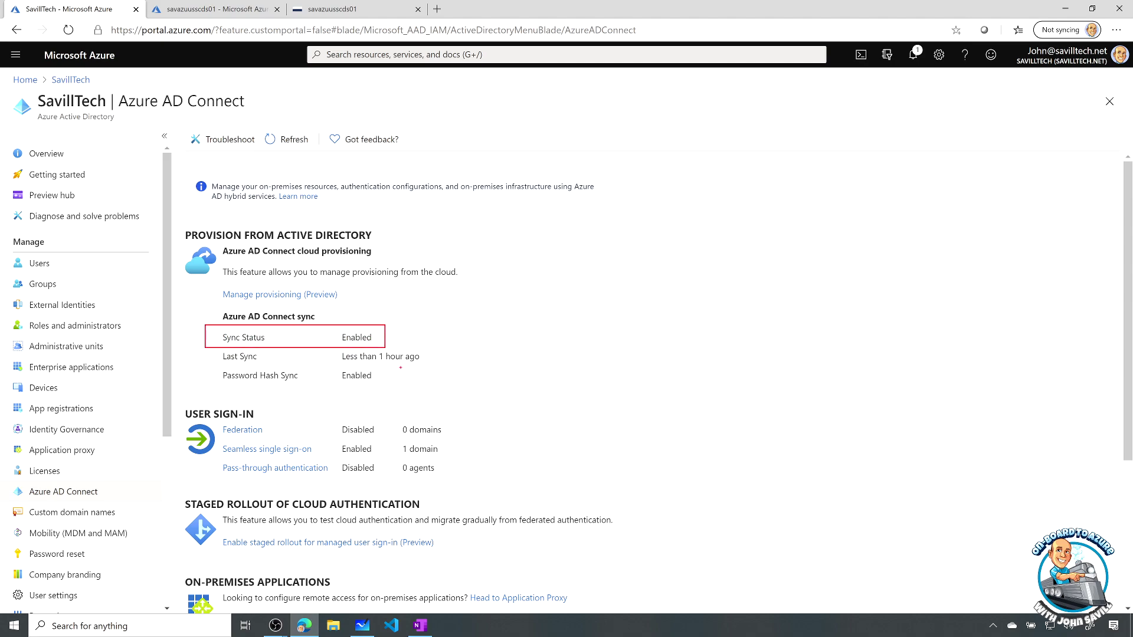
pyautogui.press('Escape')
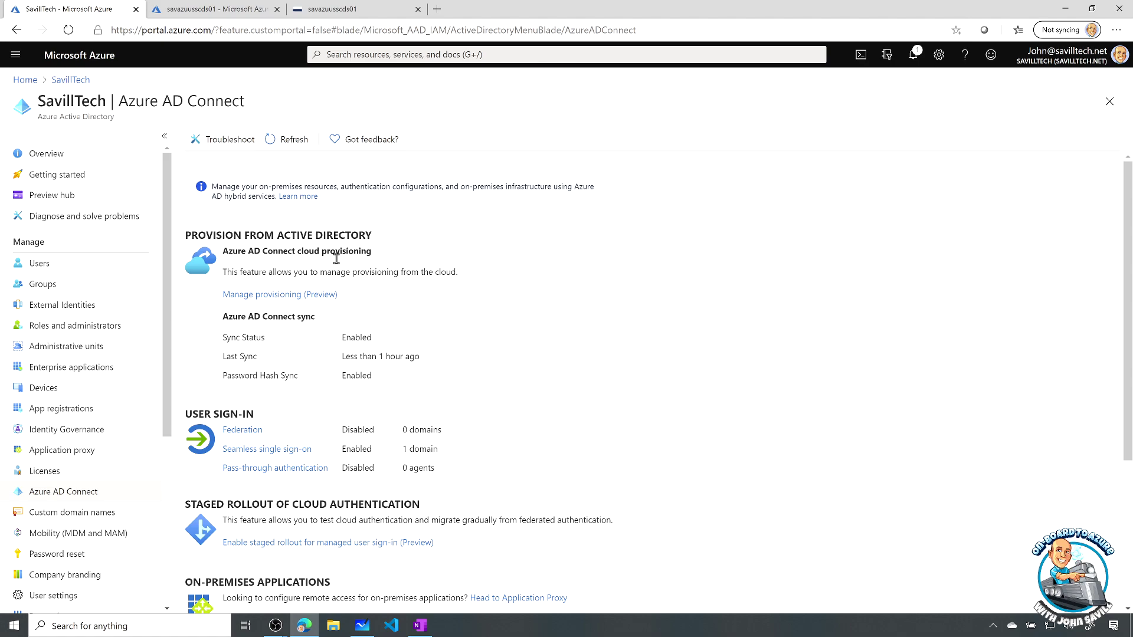
pyautogui.click(343, 10)
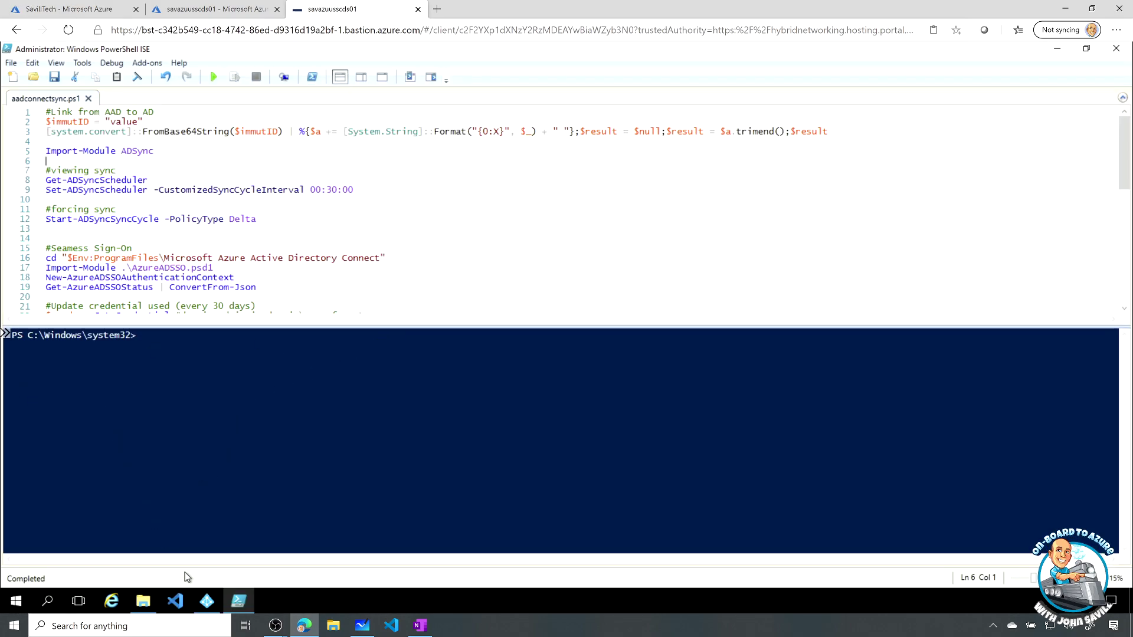
# - Bring Synchronization Service Manager forward, open and close Task Manager, and show the connectors
pyautogui.click(207, 603)
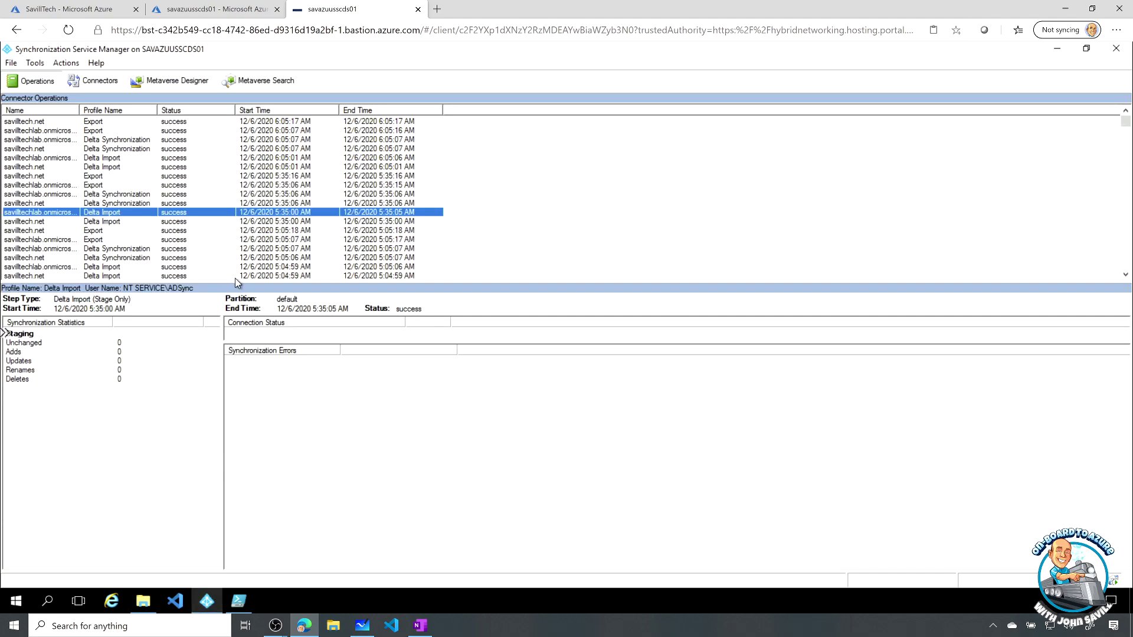
pyautogui.rightClick(483, 598)
pyautogui.click(519, 535)
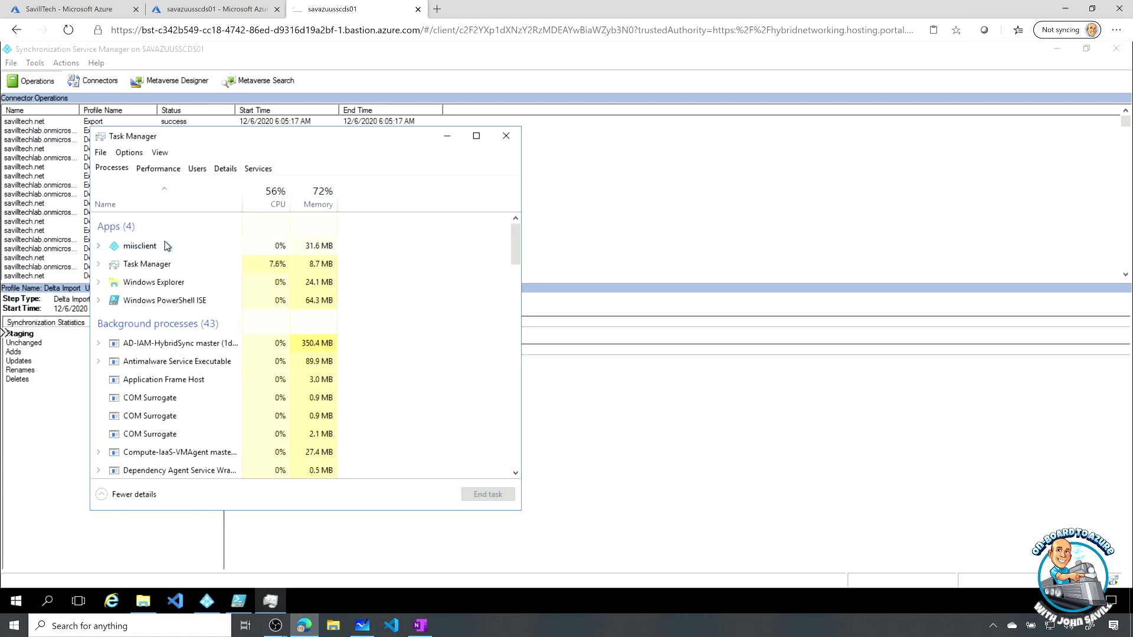
pyautogui.click(506, 136)
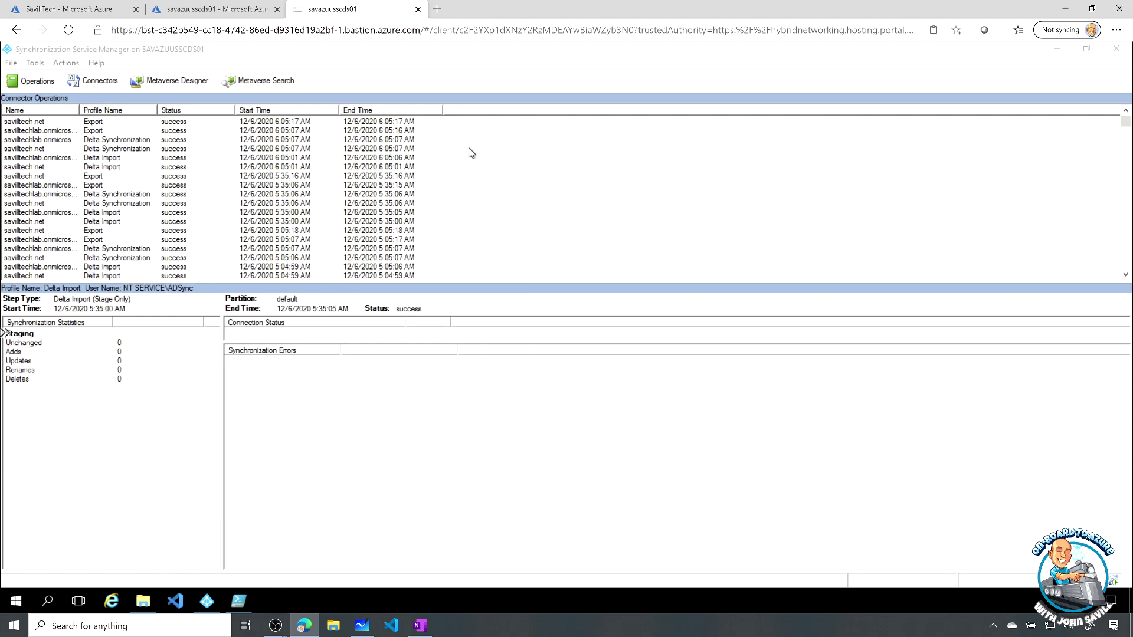
pyautogui.click(96, 83)
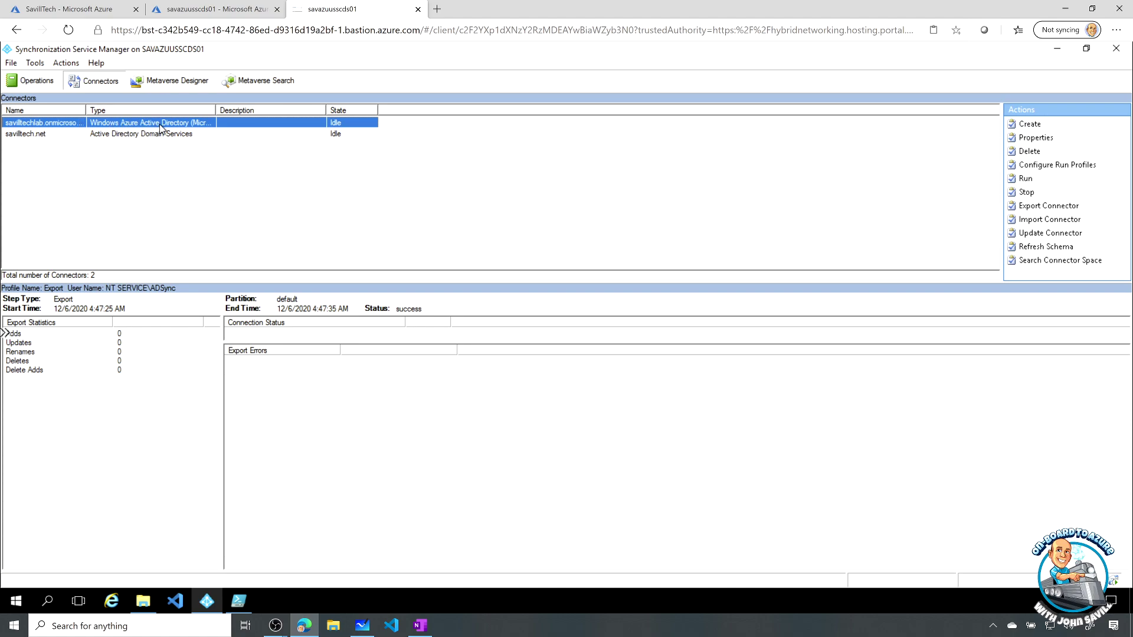
# - Select the savilltech.net and Azure AD connectors in turn to view their details
pyautogui.click(196, 135)
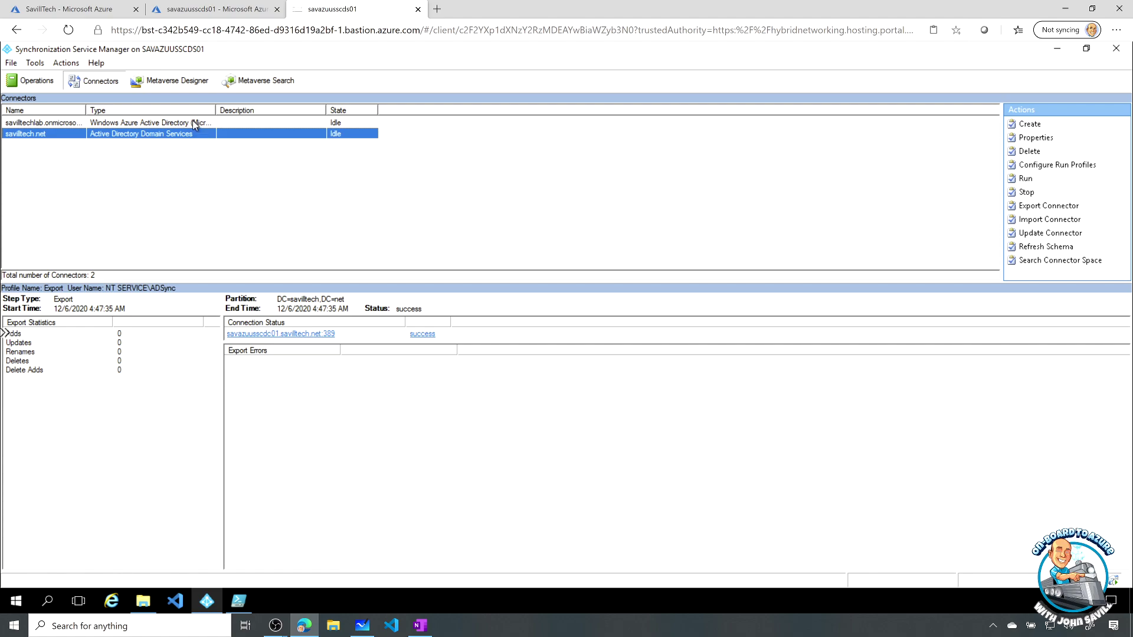
pyautogui.click(191, 123)
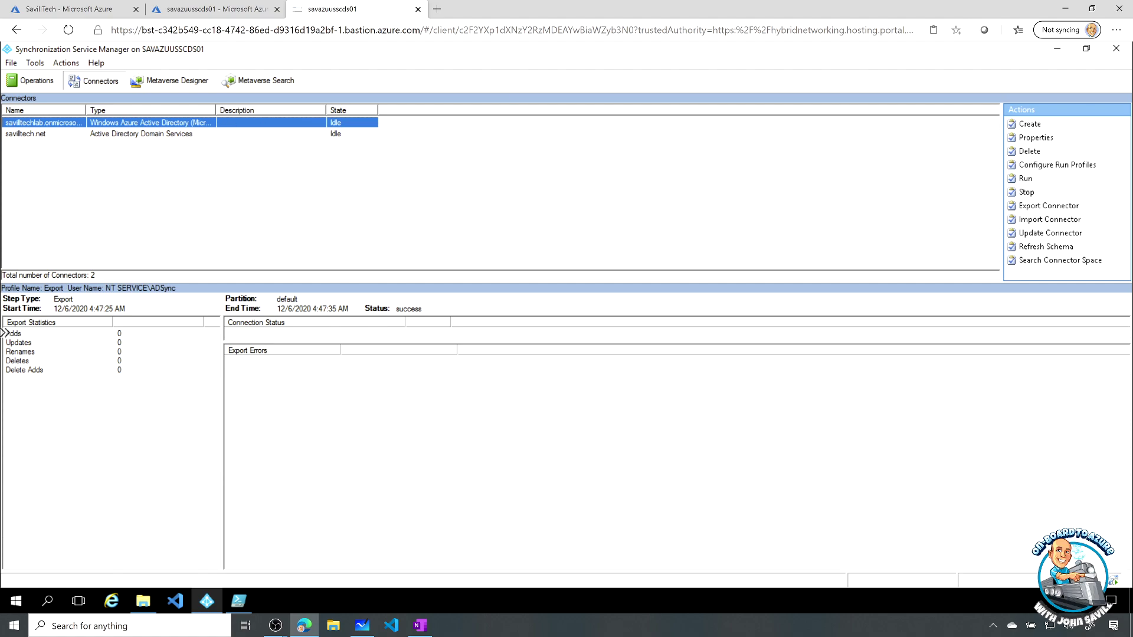
pyautogui.click(420, 624)
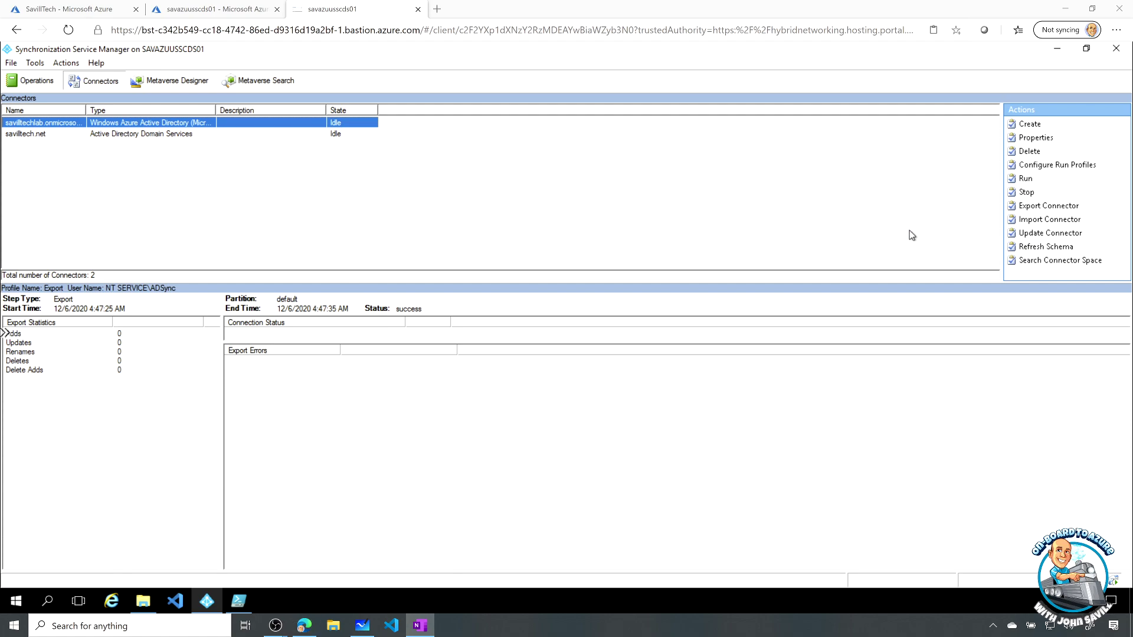
pyautogui.rightClick(177, 134)
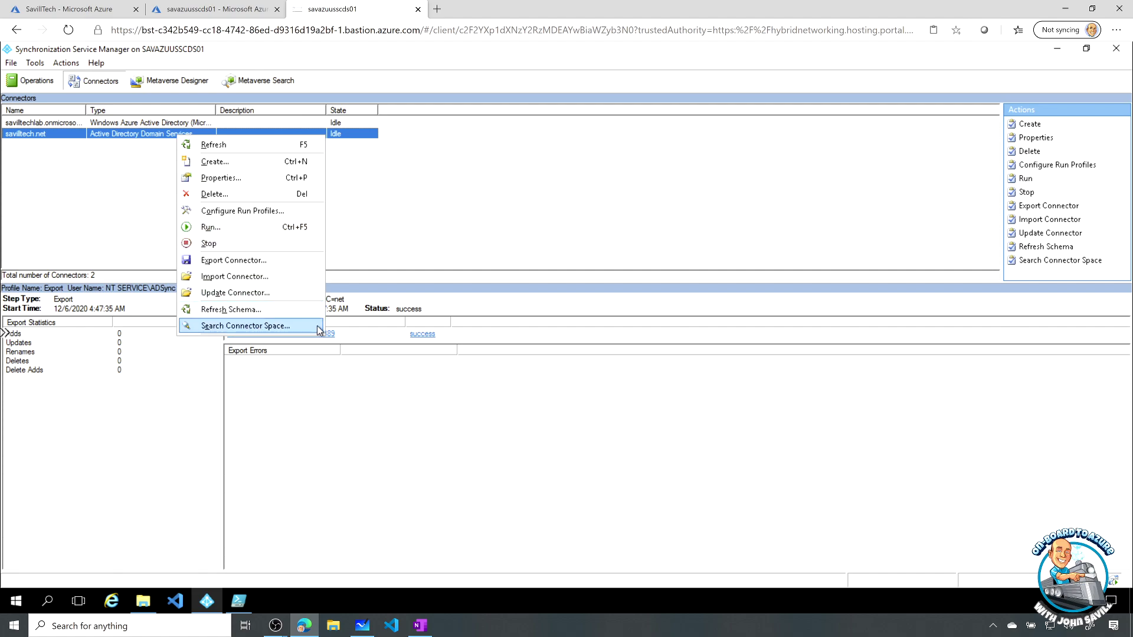
# - Search the whole savilltech.net connector space and select the Justice League user among 262 results
pyautogui.click(309, 326)
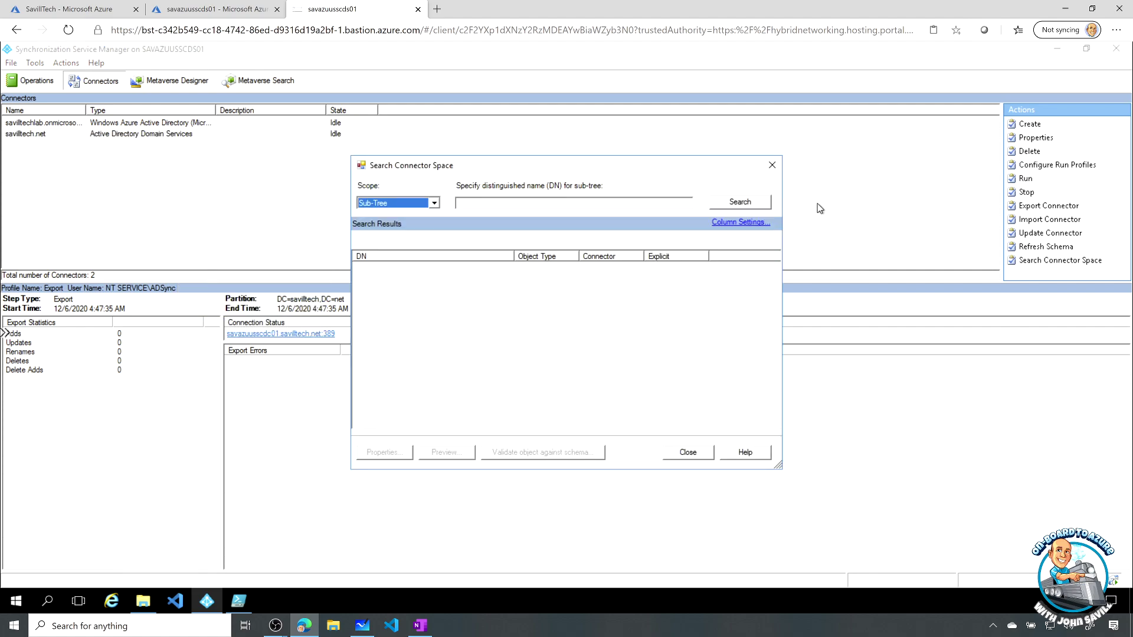
pyautogui.click(741, 203)
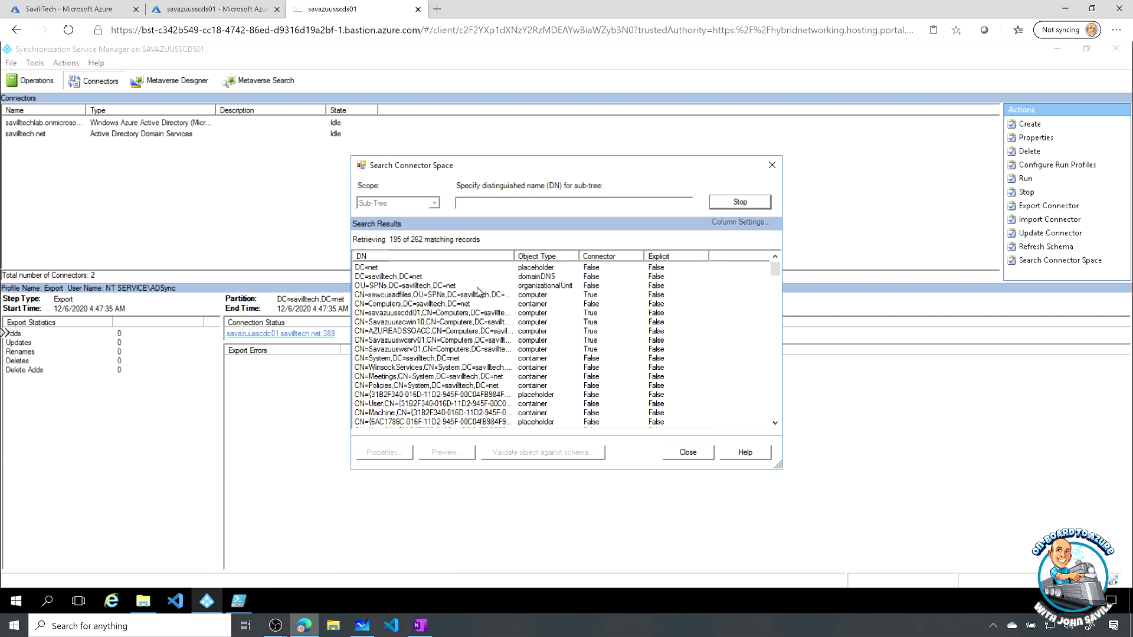
pyautogui.click(449, 322)
pyautogui.scroll(-15, 449, 330)
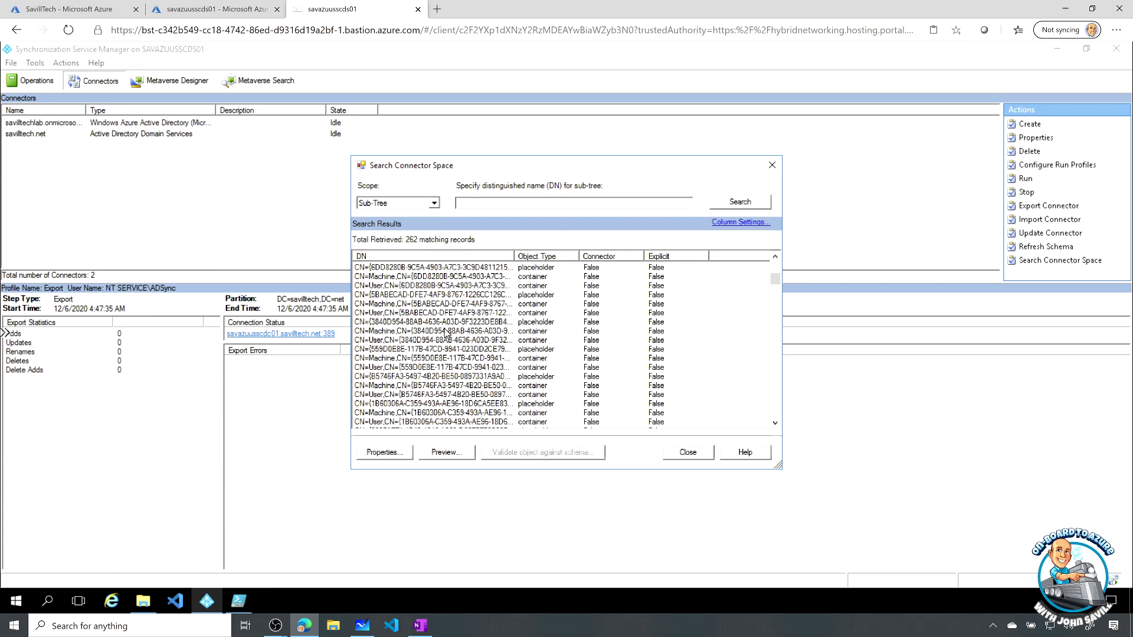
pyautogui.scroll(-20, 446, 335)
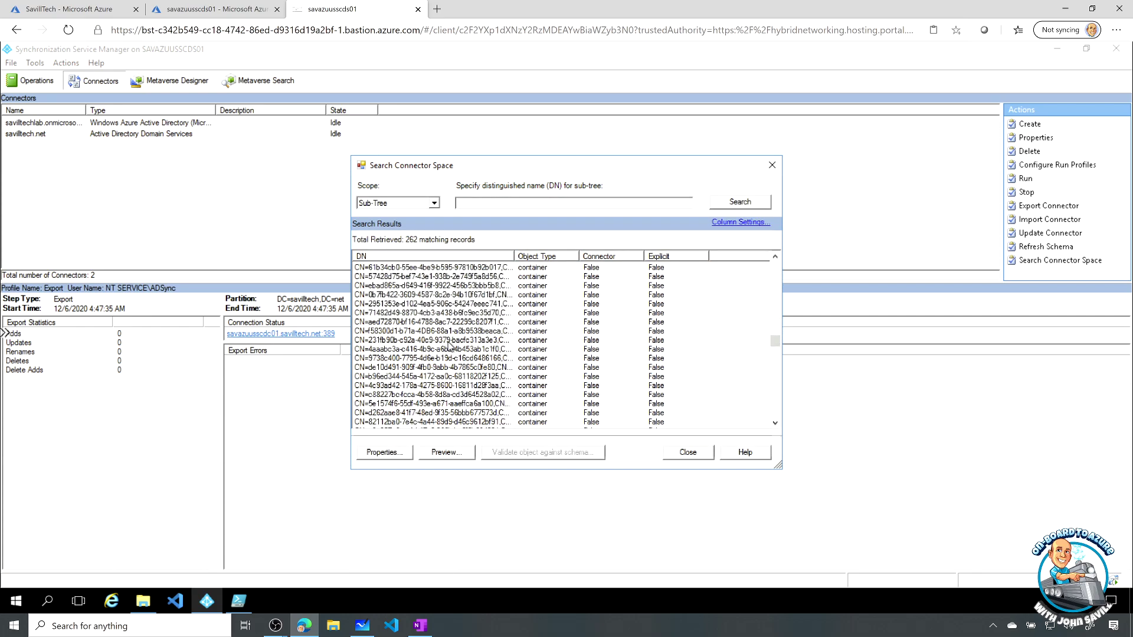
pyautogui.scroll(-20, 450, 344)
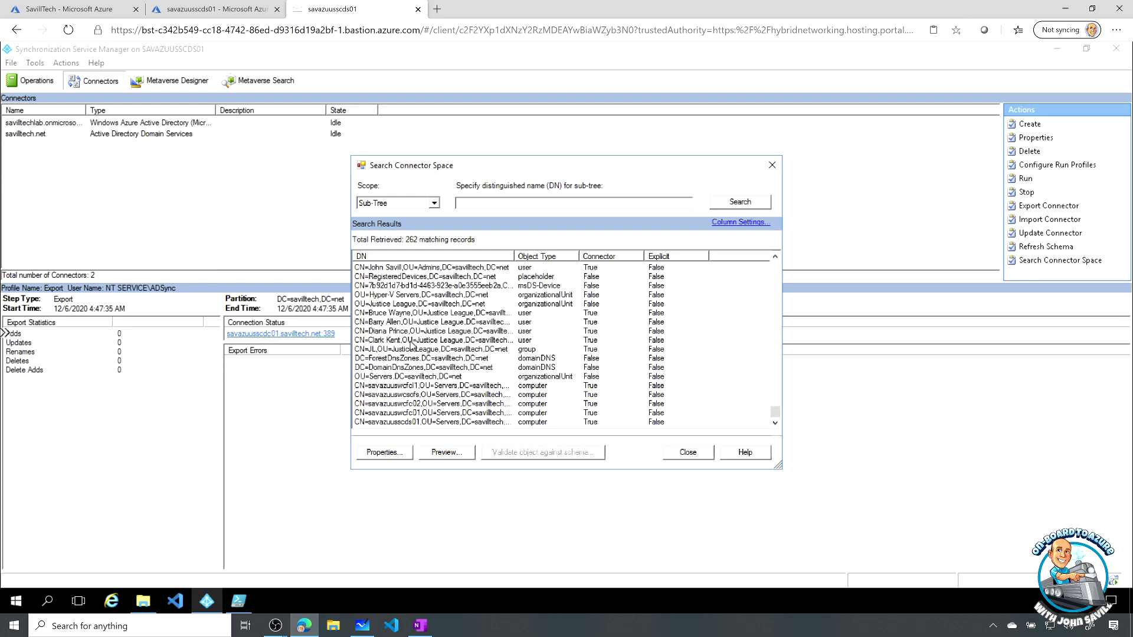
pyautogui.click(404, 342)
# - Open the Justice League user's properties and compare its objectGUID with mS-DS-ConsistencyGuid
pyautogui.doubleClick(405, 342)
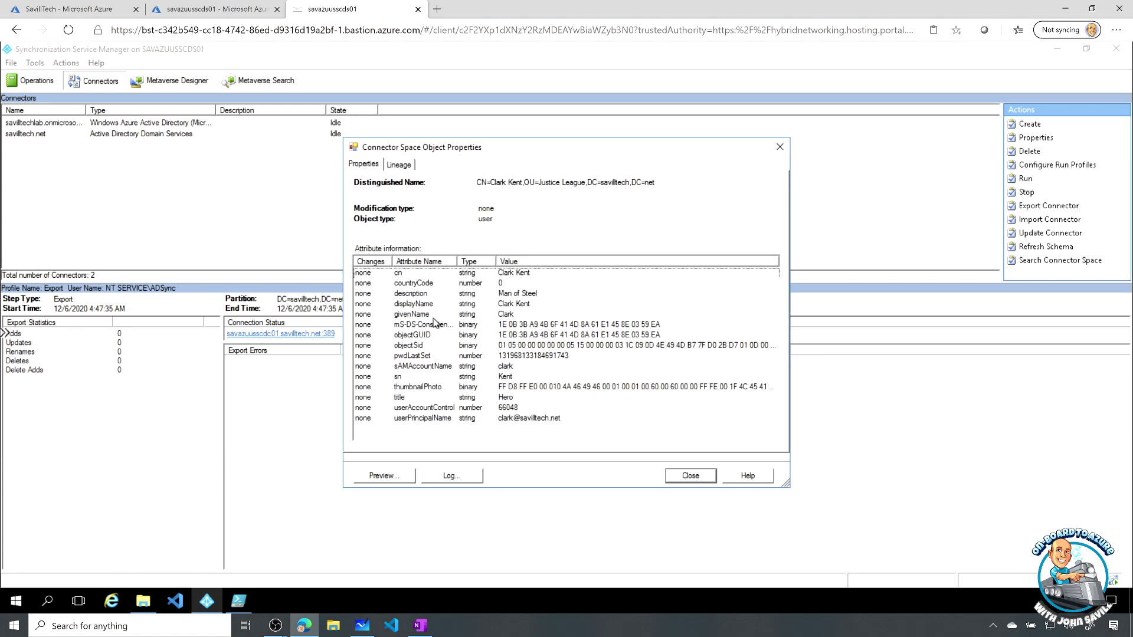
pyautogui.click(431, 314)
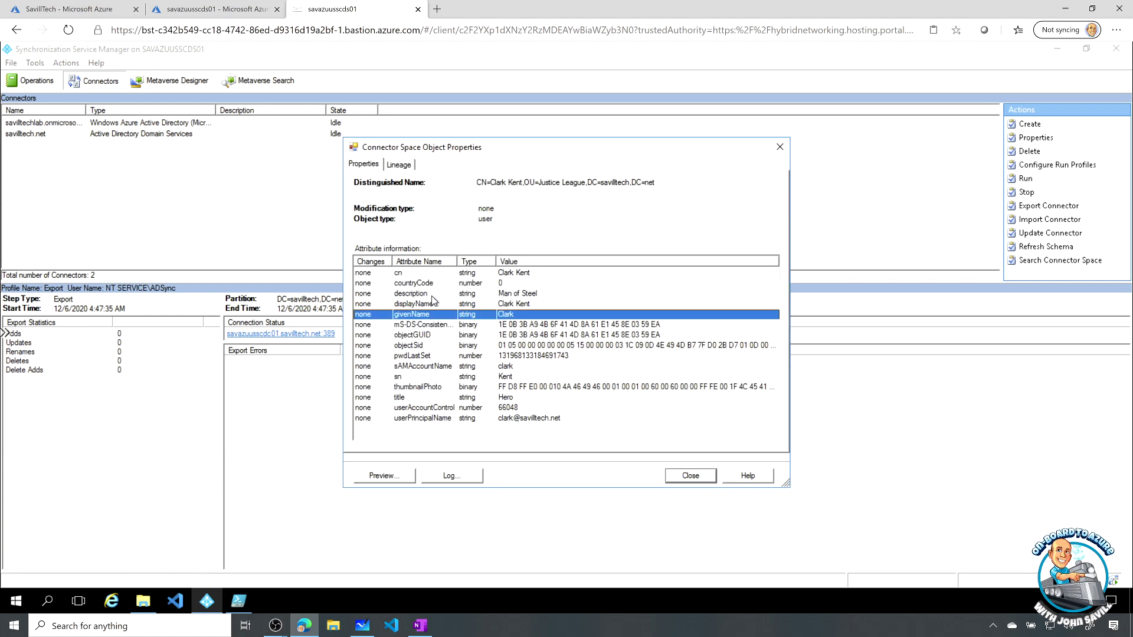
pyautogui.click(428, 294)
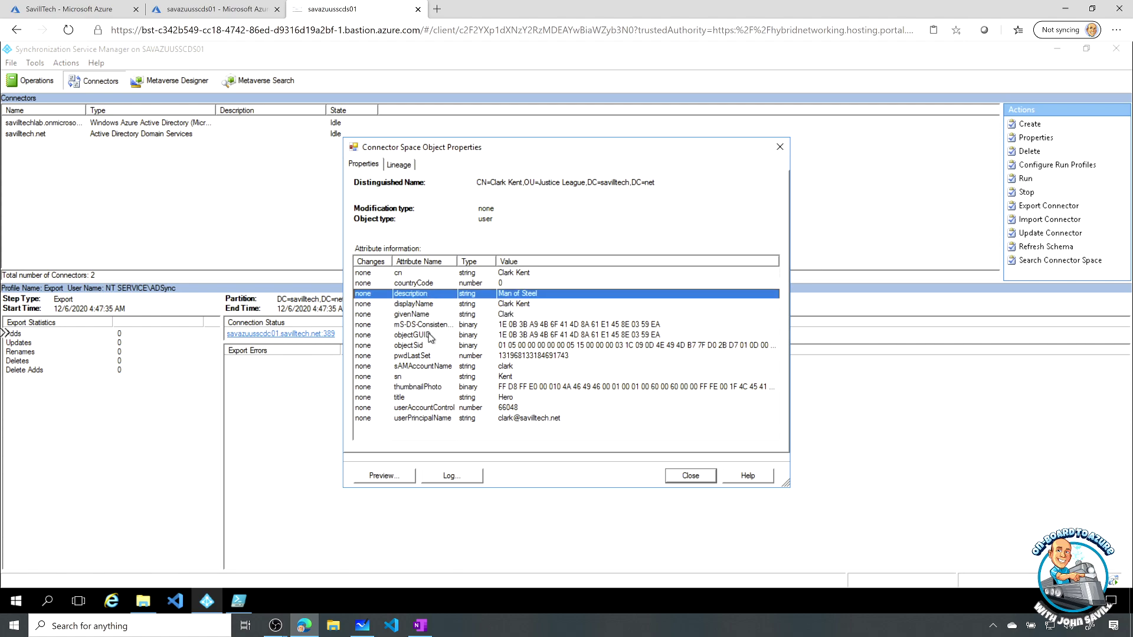
pyautogui.click(428, 335)
pyautogui.click(434, 346)
pyautogui.click(434, 336)
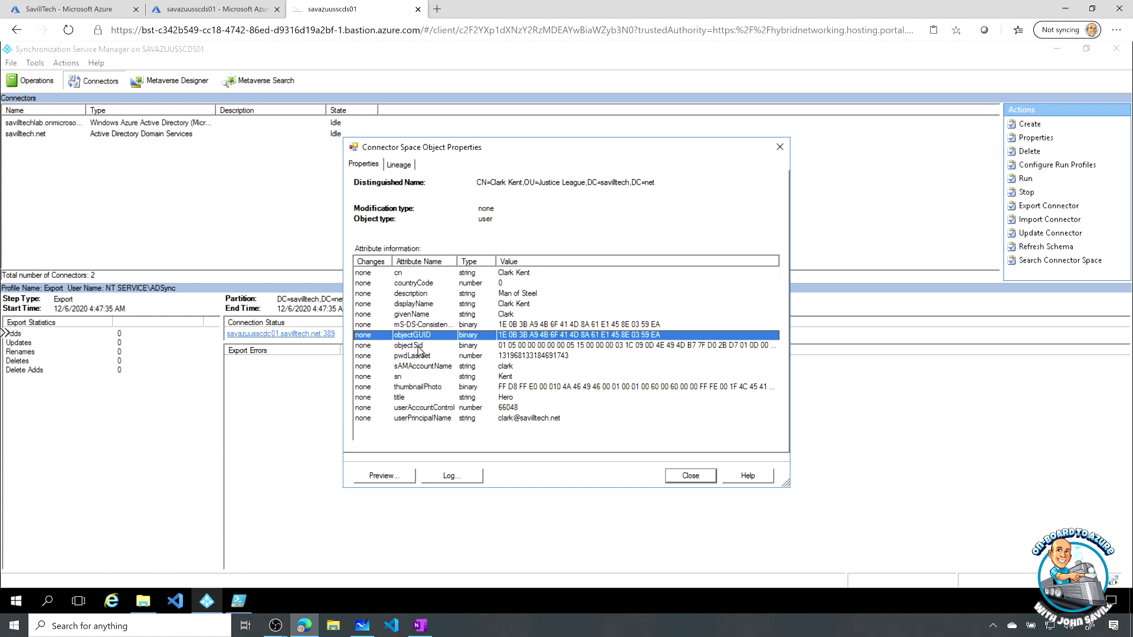
pyautogui.click(424, 324)
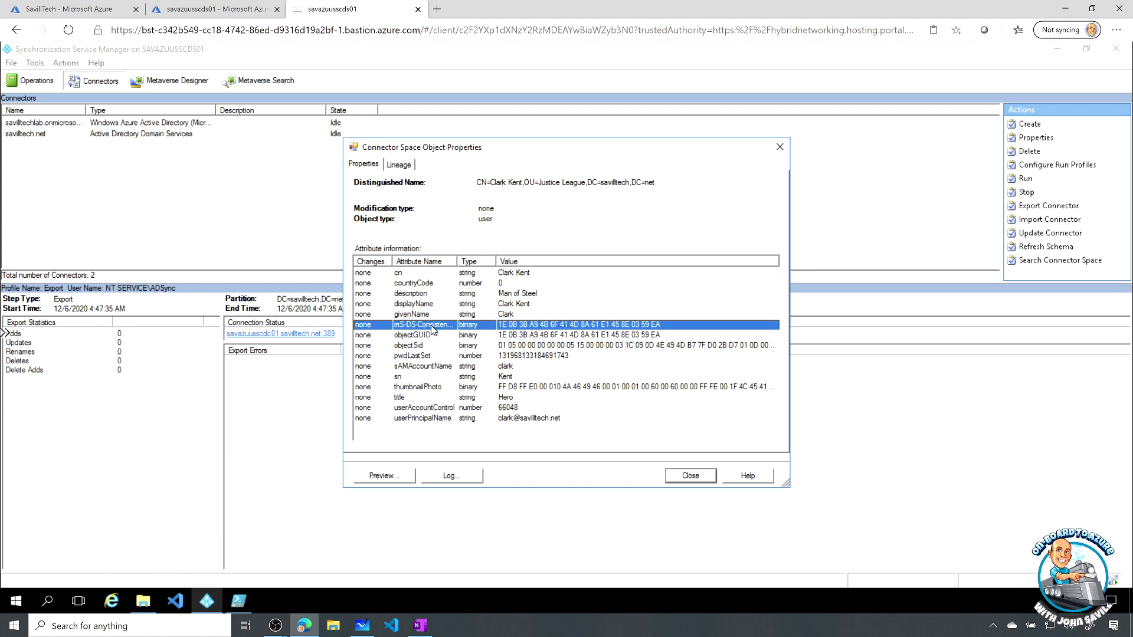
pyautogui.click(423, 367)
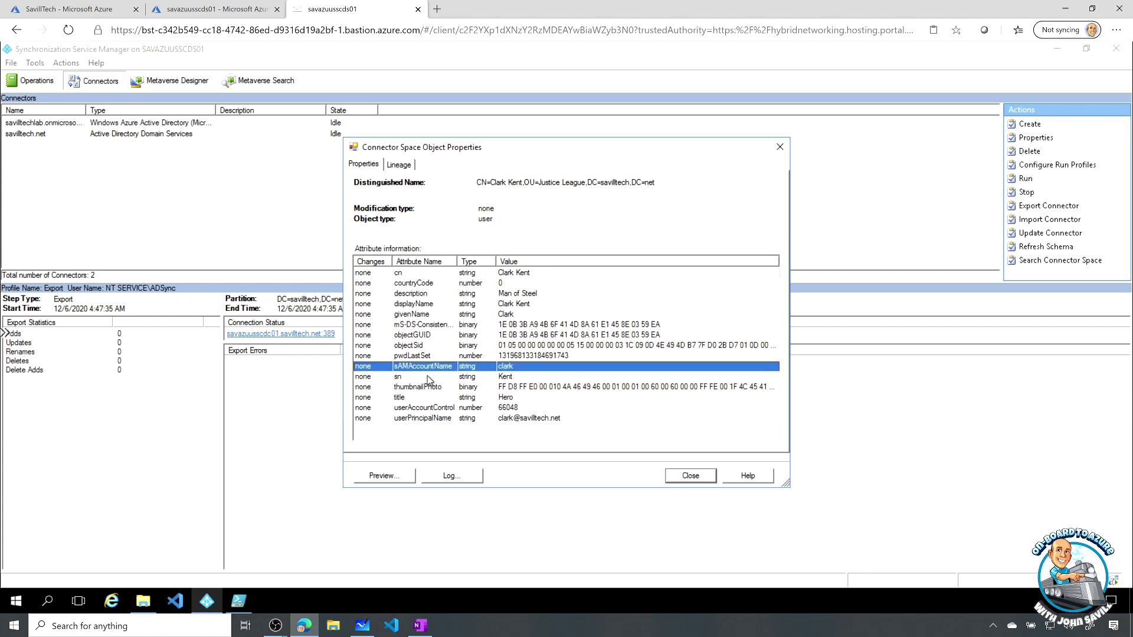
# - View the user's sync-rule lineage, then close the properties and connector space search
pyautogui.click(401, 166)
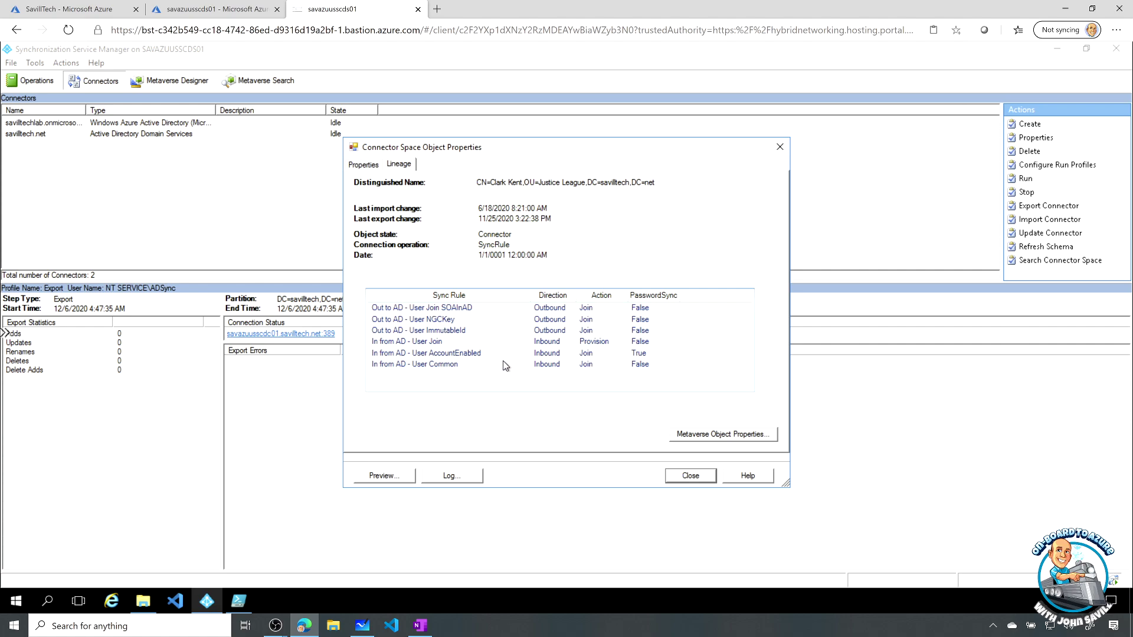
pyautogui.click(780, 148)
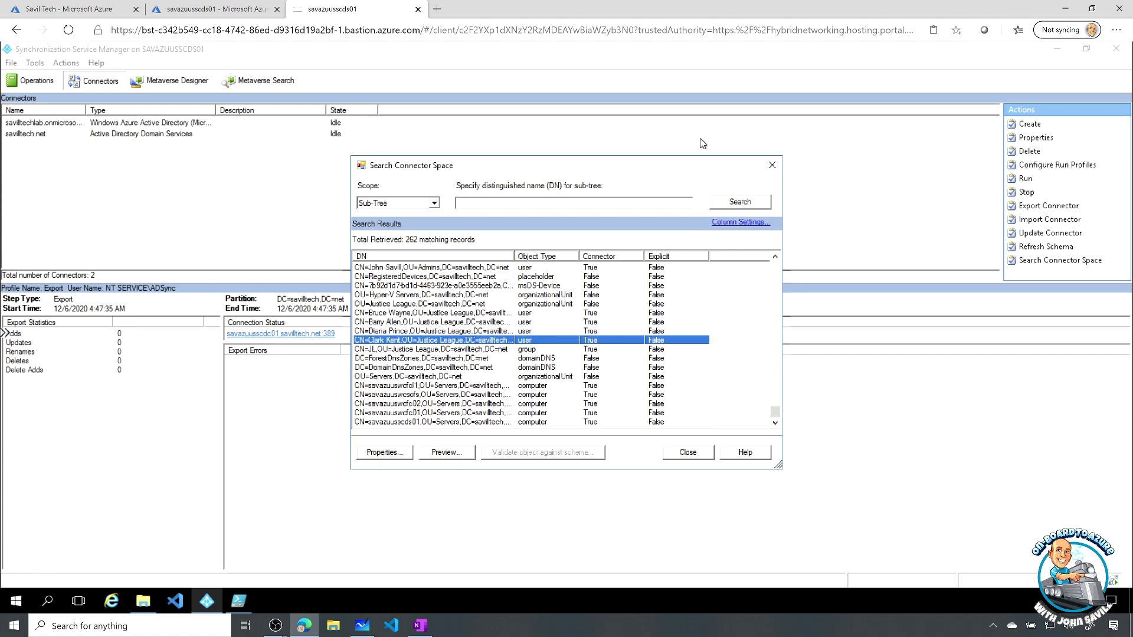
pyautogui.click(769, 164)
pyautogui.rightClick(184, 123)
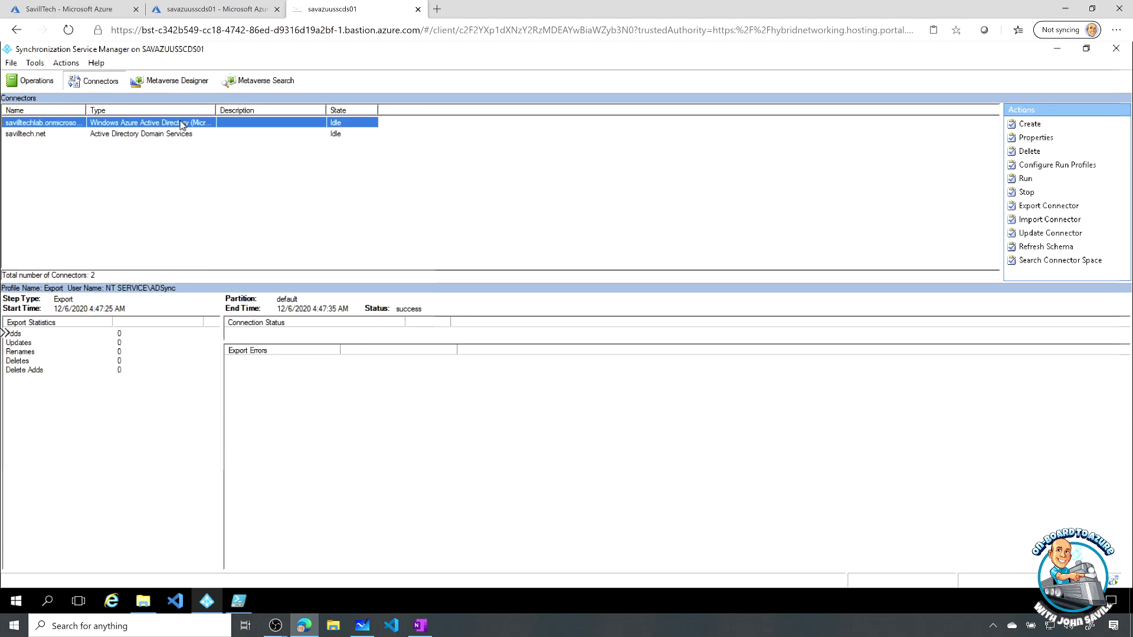
pyautogui.click(231, 311)
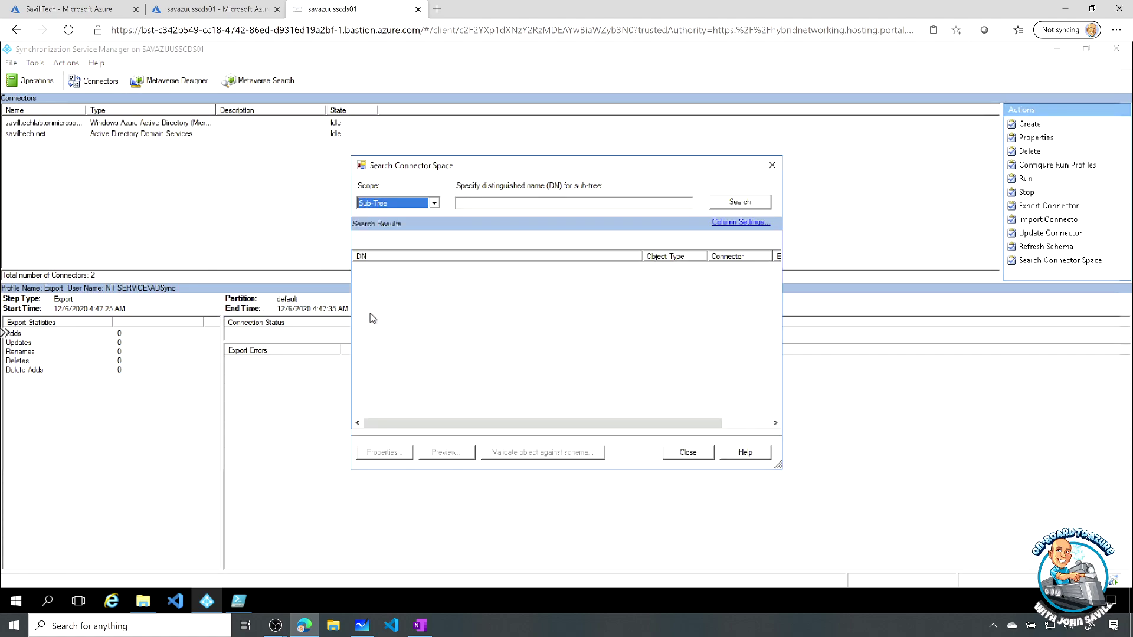
pyautogui.click(738, 202)
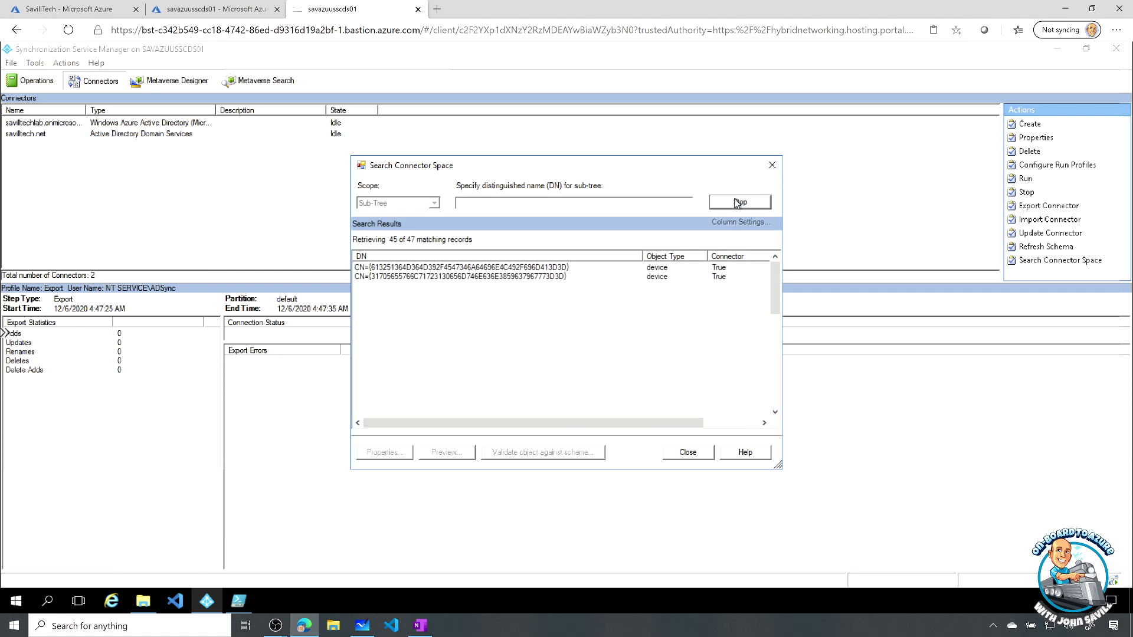
pyautogui.click(437, 287)
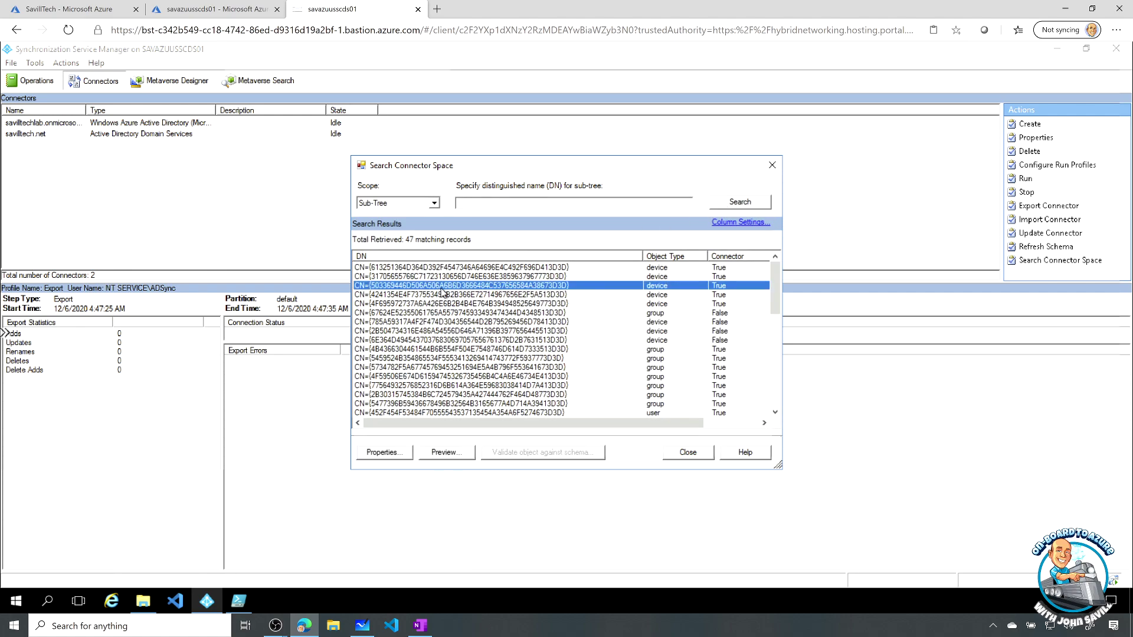
pyautogui.scroll(-10, 428, 354)
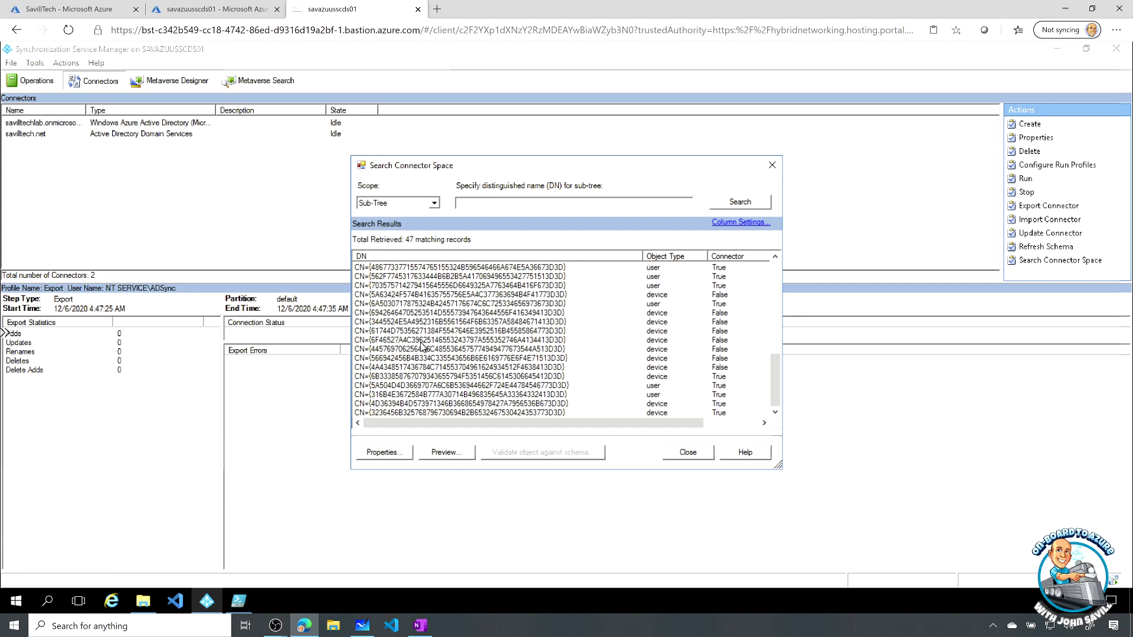
pyautogui.doubleClick(419, 342)
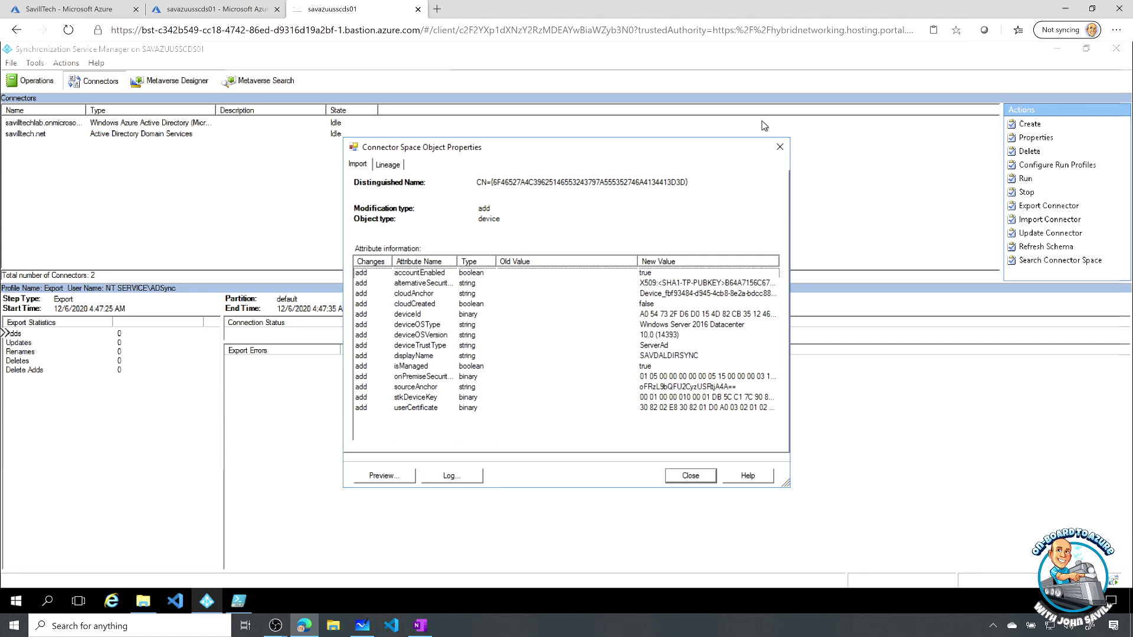
pyautogui.click(780, 147)
pyautogui.doubleClick(422, 387)
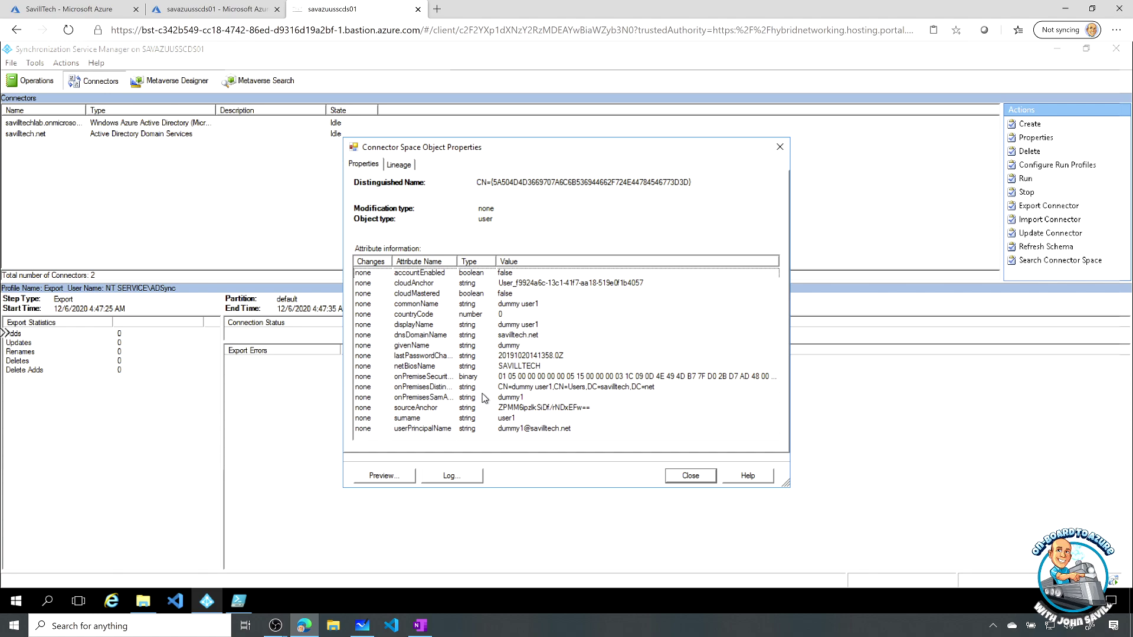
pyautogui.click(551, 389)
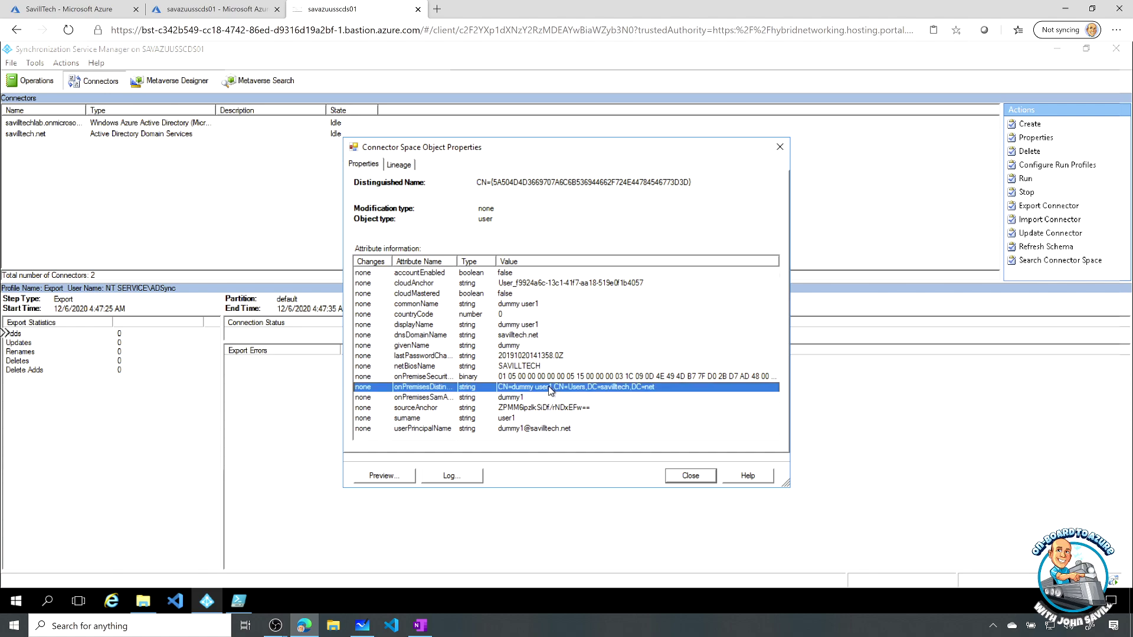
pyautogui.click(780, 147)
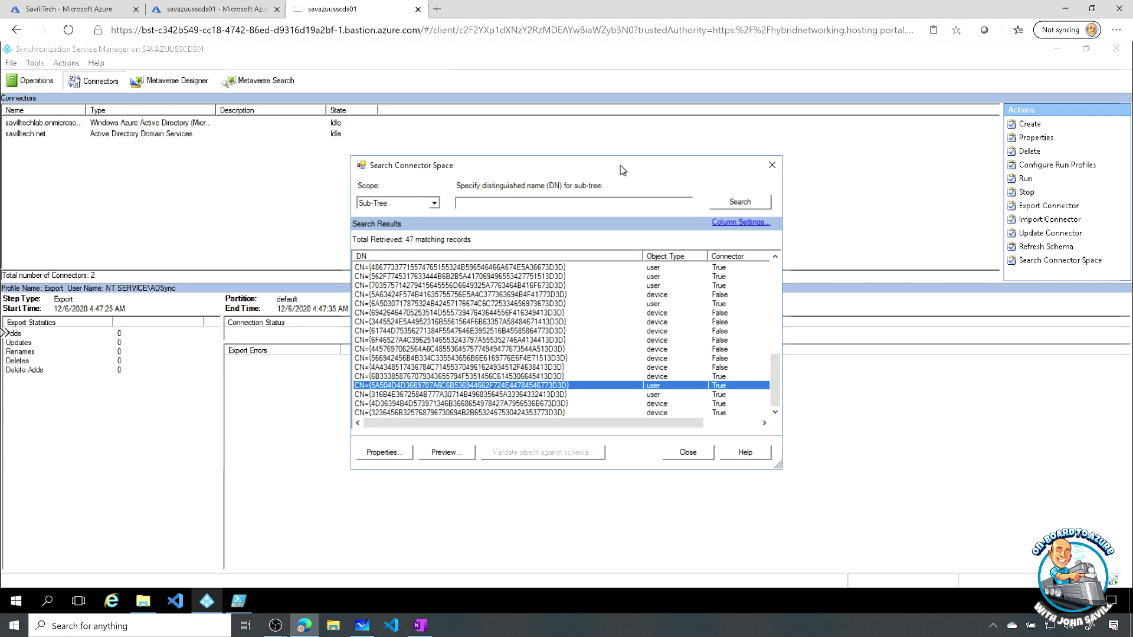
pyautogui.click(772, 165)
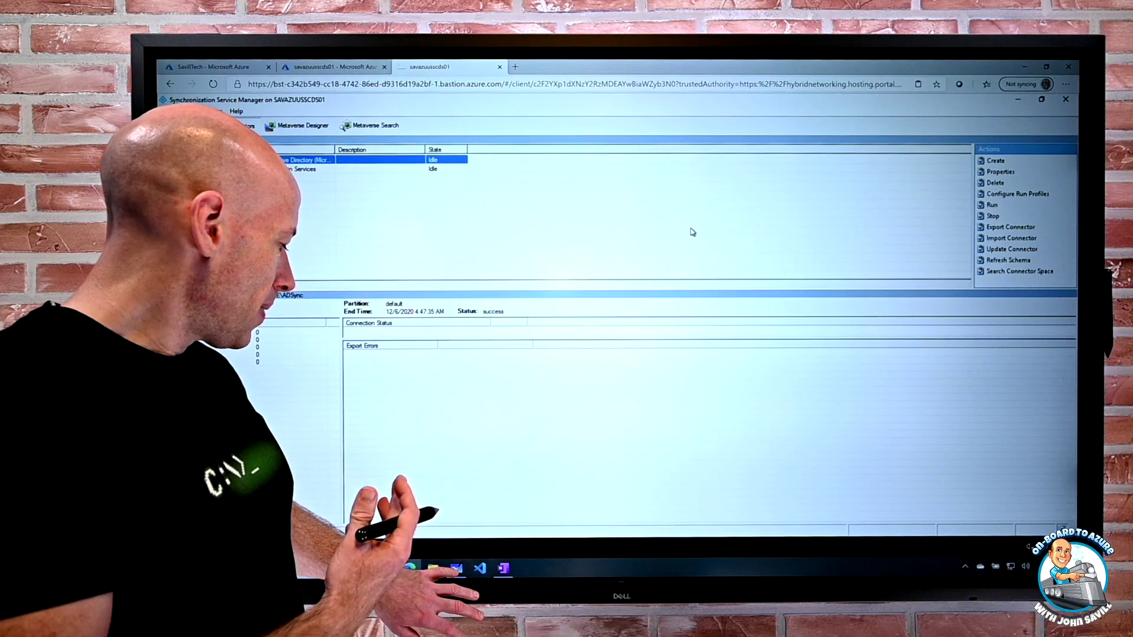
# - Draw a green line across the AAD CONNECT box's lower part, undoing an extra line
pyautogui.click(456, 568)
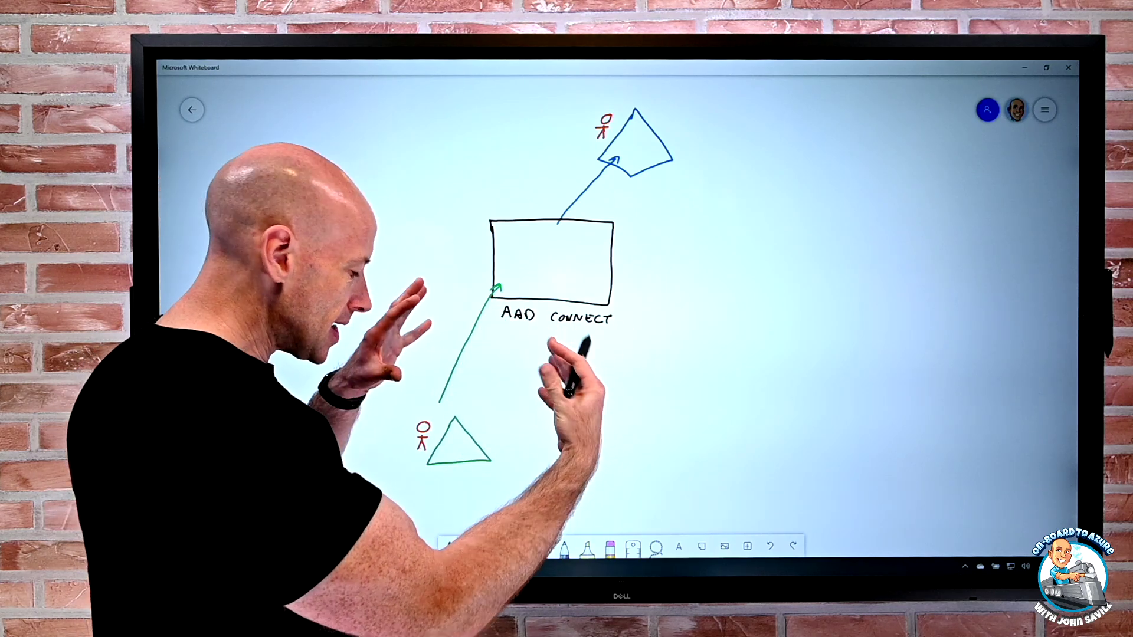
pyautogui.click(496, 549)
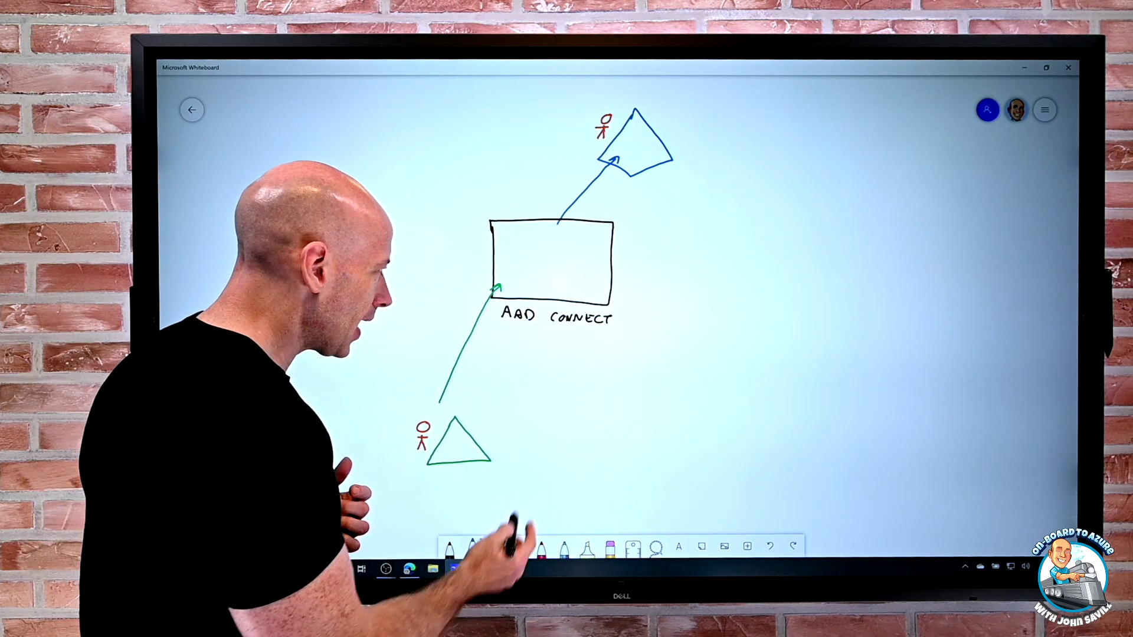
pyautogui.moveTo(505, 275)
pyautogui.mouseDown()
pyautogui.moveTo(608, 276)
pyautogui.moveTo(581, 295)
pyautogui.moveTo(592, 295)
pyautogui.mouseUp()
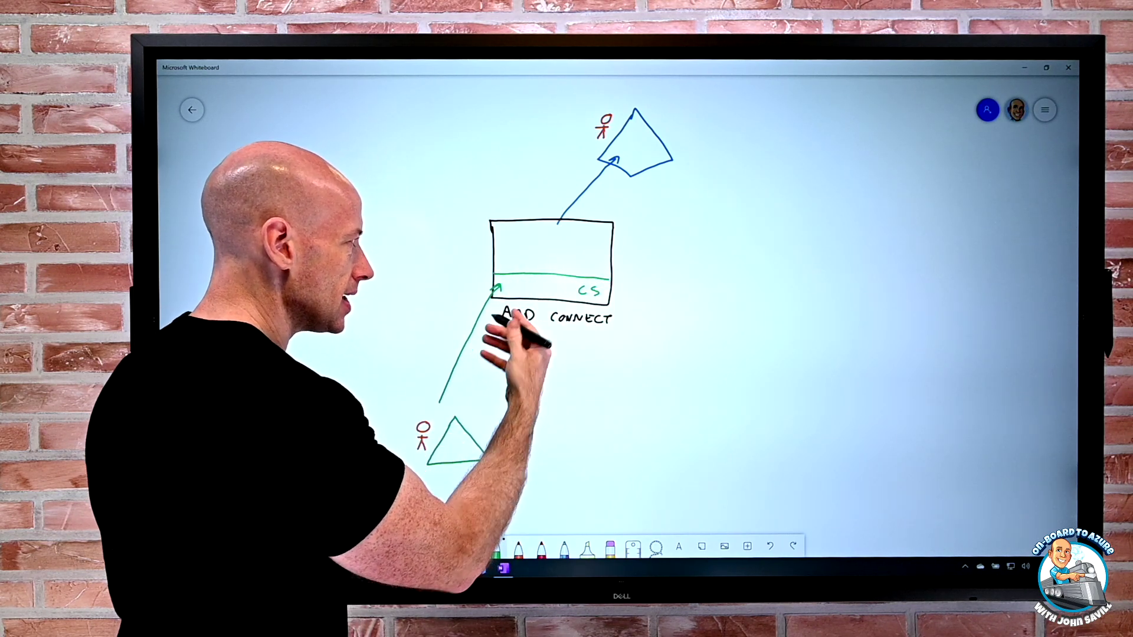
pyautogui.moveTo(495, 239); pyautogui.dragTo(605, 246)
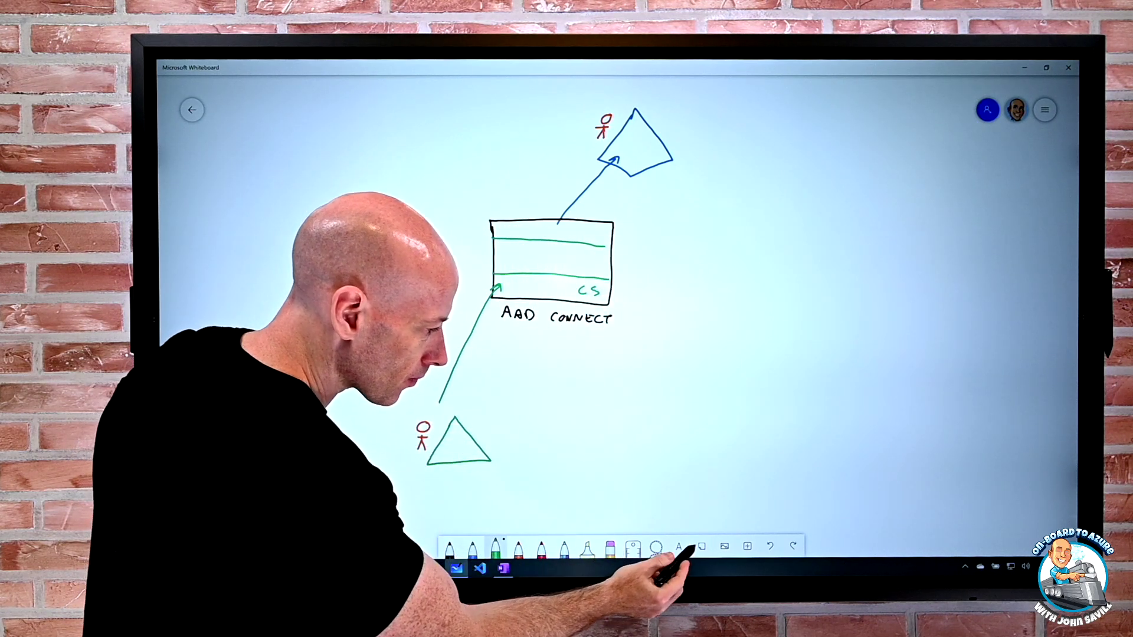
pyautogui.click(770, 546)
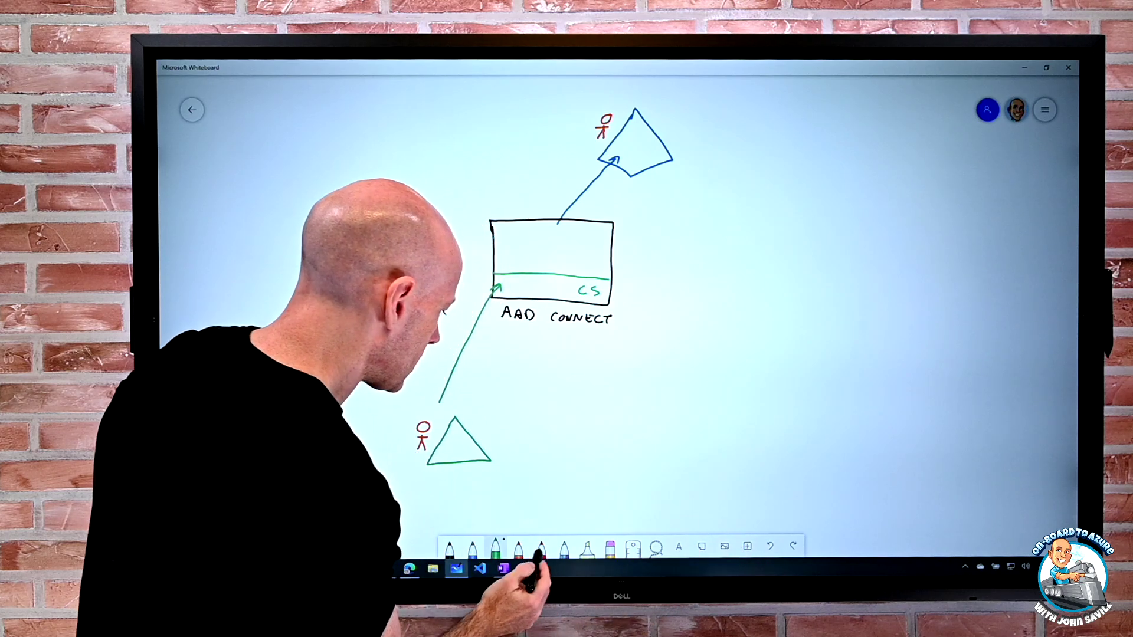
# - Draw a blue line across the box's top and label the middle band MV
pyautogui.click(472, 548)
pyautogui.moveTo(498, 241); pyautogui.dragTo(596, 240)
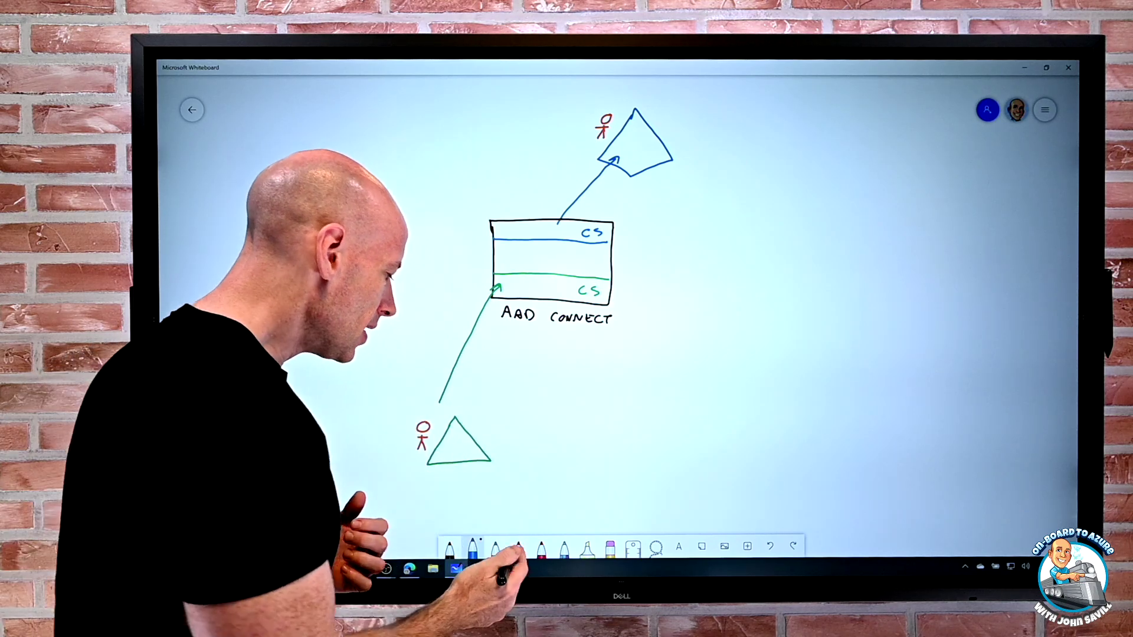
pyautogui.click(564, 548)
pyautogui.moveTo(580, 271)
pyautogui.mouseDown()
pyautogui.moveTo(587, 253)
pyautogui.moveTo(614, 260)
pyautogui.moveTo(596, 278)
pyautogui.moveTo(557, 248)
pyautogui.mouseUp()
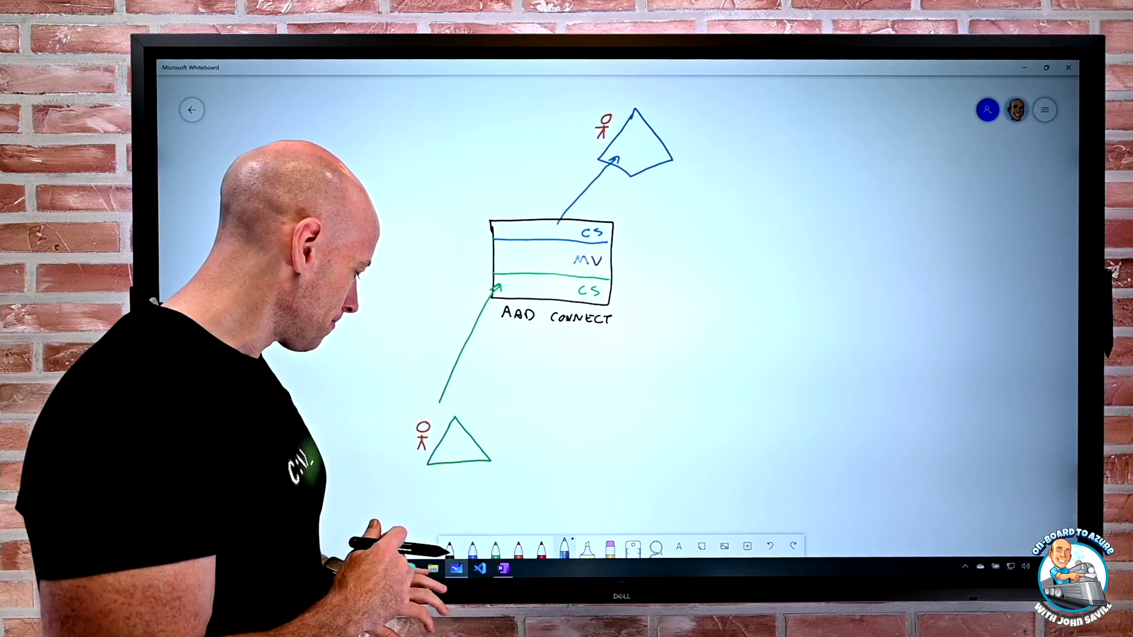
pyautogui.click(410, 569)
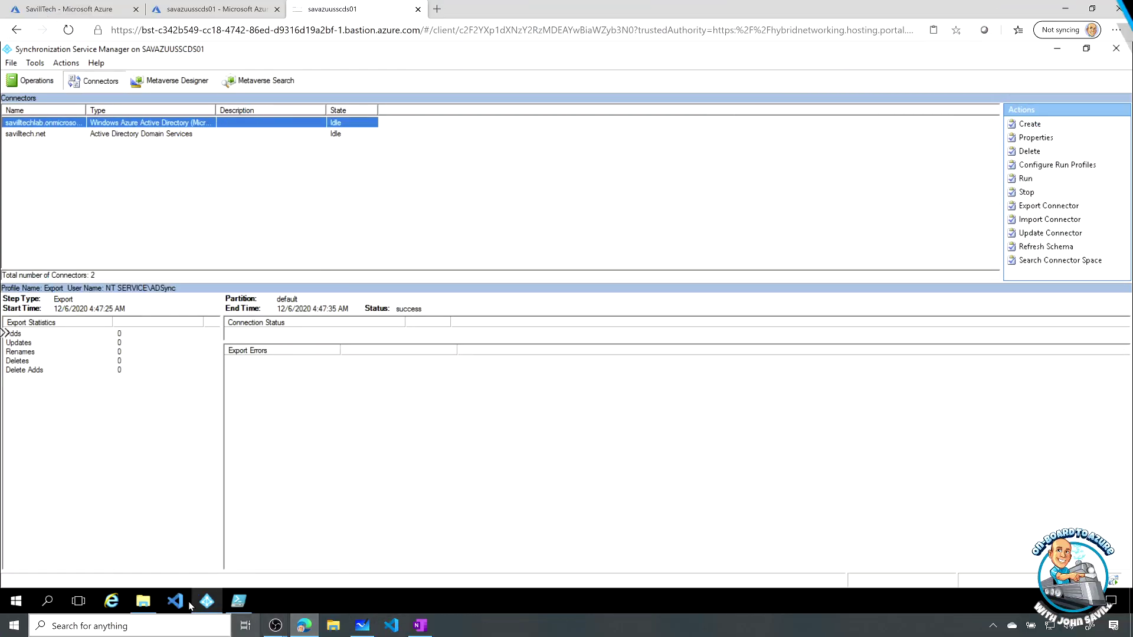
# - Show the Operations history and compare the 6:35 on-premises and Azure AD Delta Import runs
pyautogui.click(40, 82)
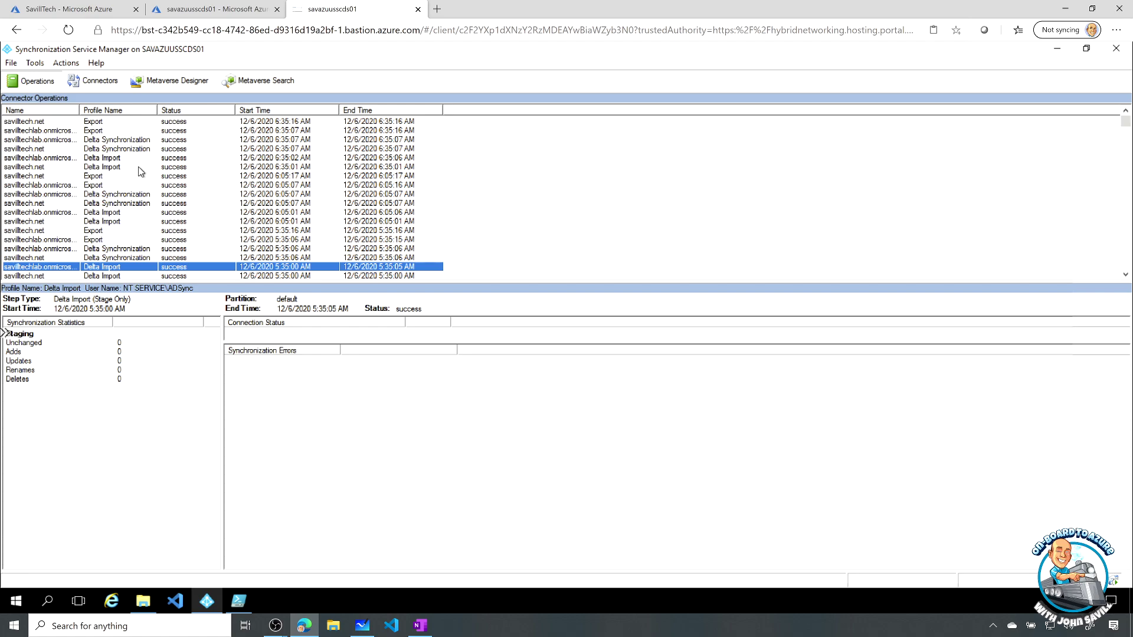
pyautogui.click(141, 168)
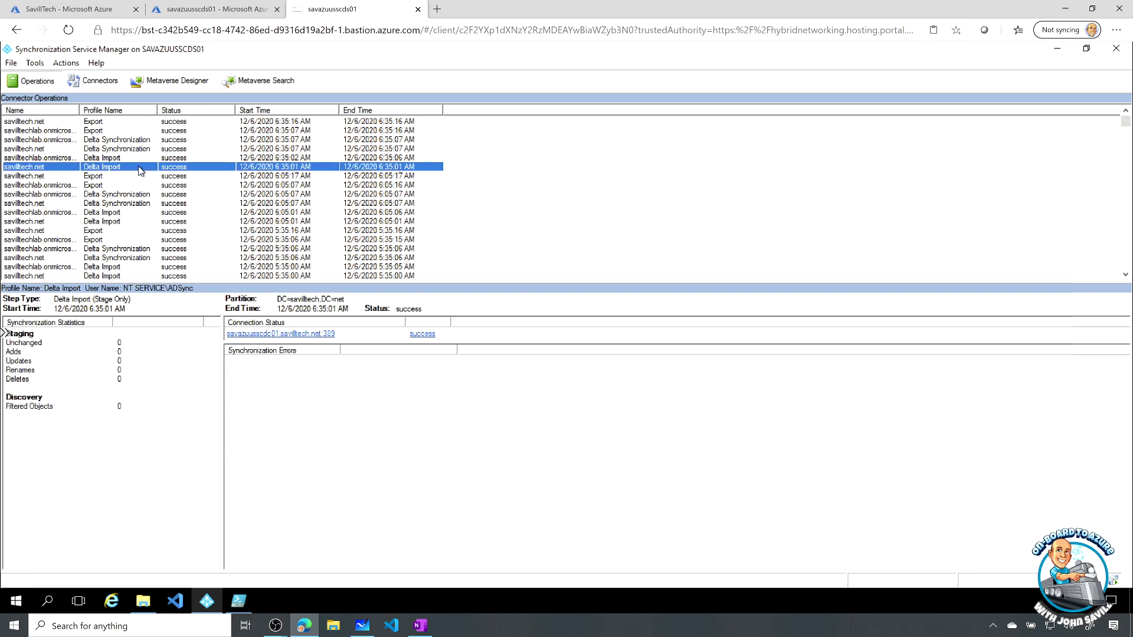
pyautogui.click(106, 159)
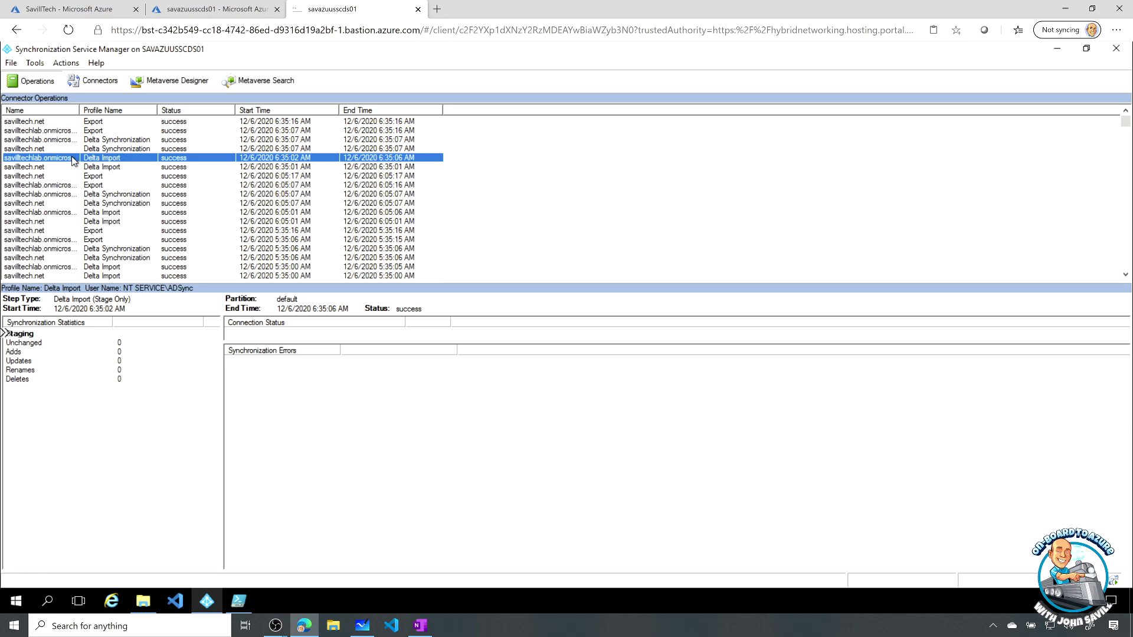
pyautogui.click(90, 168)
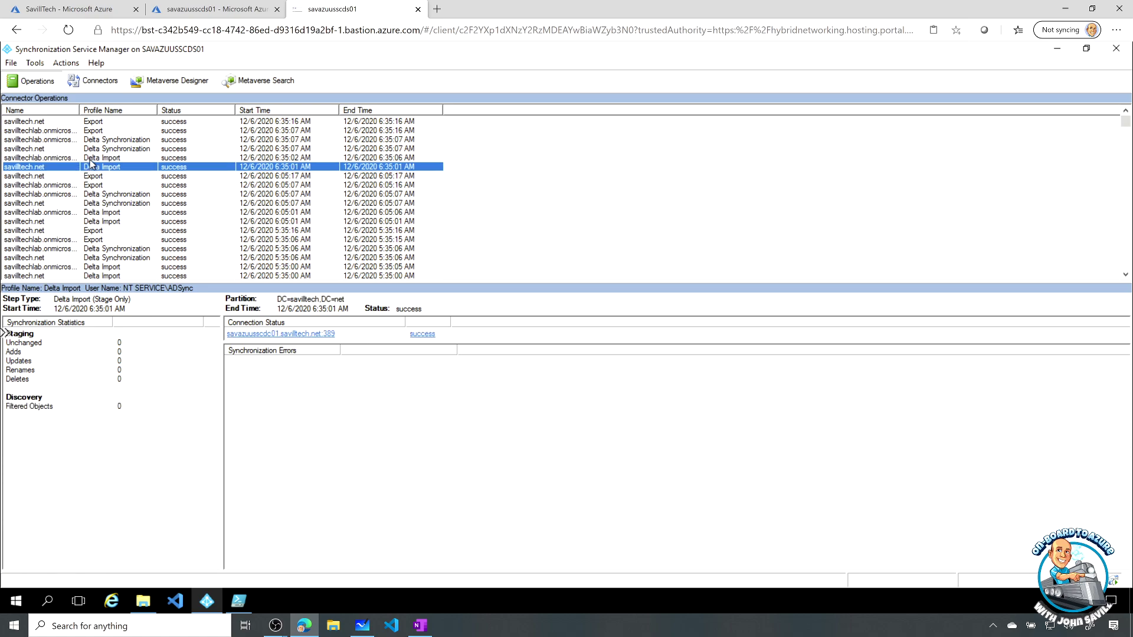
pyautogui.click(92, 159)
pyautogui.click(90, 168)
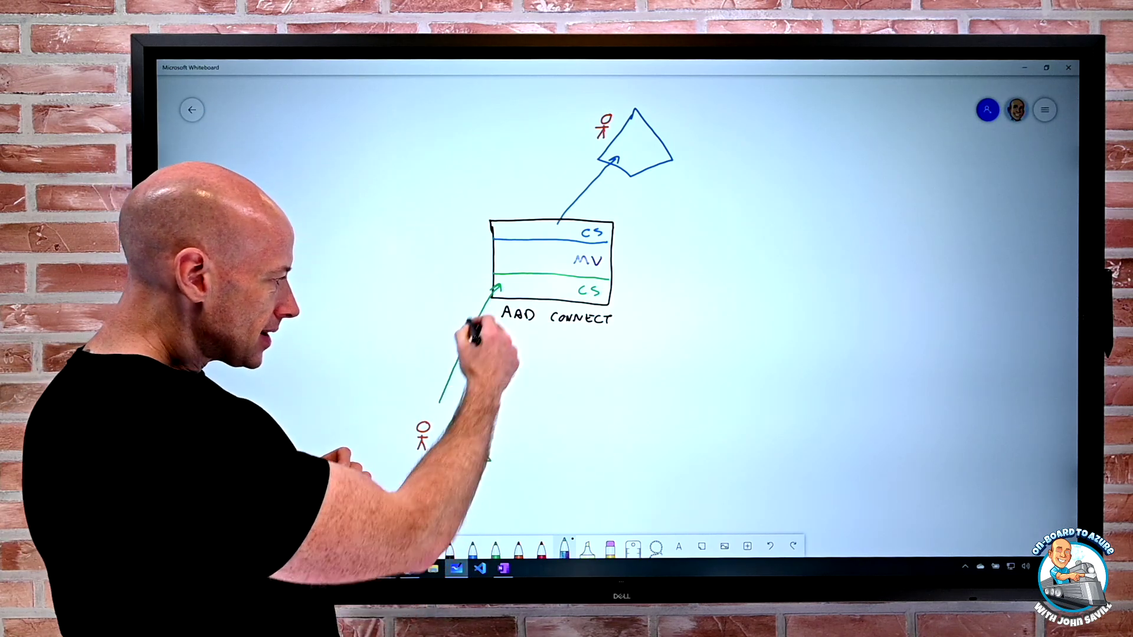
# - Draw a dotted blue line from the top triangle to the upper CS row and label the green arrow DELTA IMPORT
pyautogui.click(496, 548)
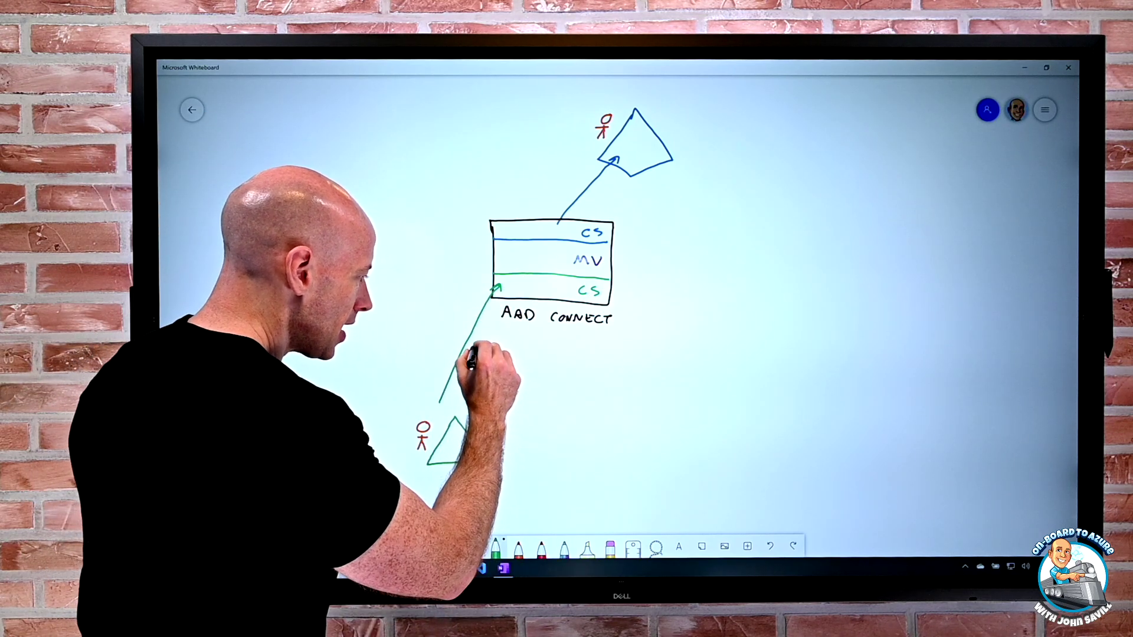
pyautogui.moveTo(476, 348)
pyautogui.mouseDown()
pyautogui.moveTo(496, 366)
pyautogui.moveTo(525, 356)
pyautogui.mouseUp()
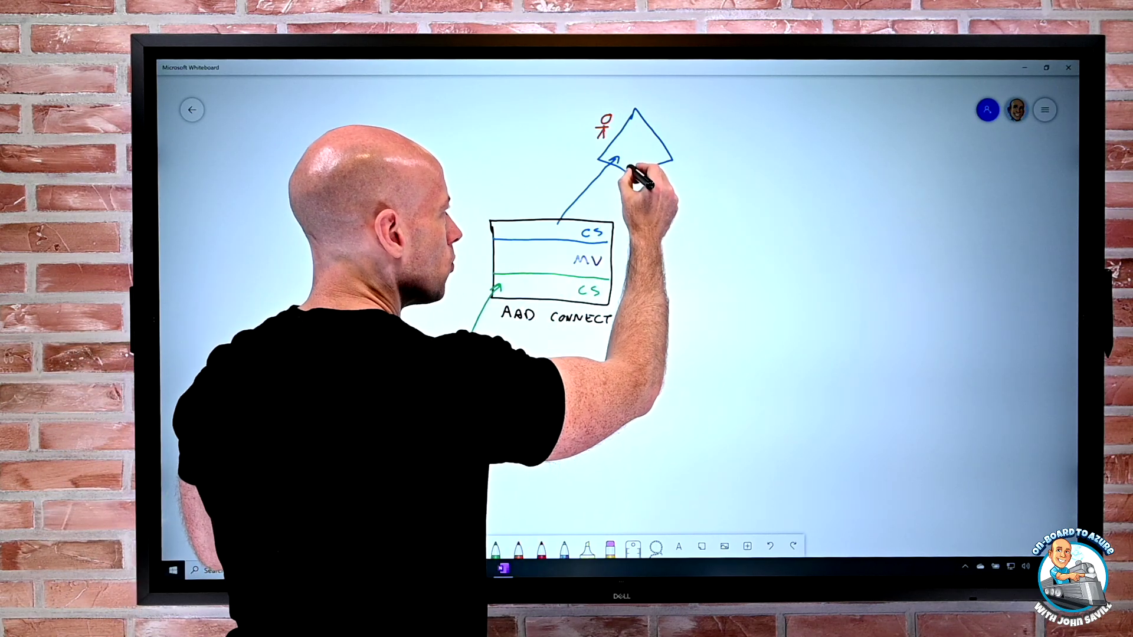
pyautogui.moveTo(625, 172)
pyautogui.mouseDown()
pyautogui.moveTo(569, 229)
pyautogui.moveTo(610, 207)
pyautogui.moveTo(664, 216)
pyautogui.mouseUp()
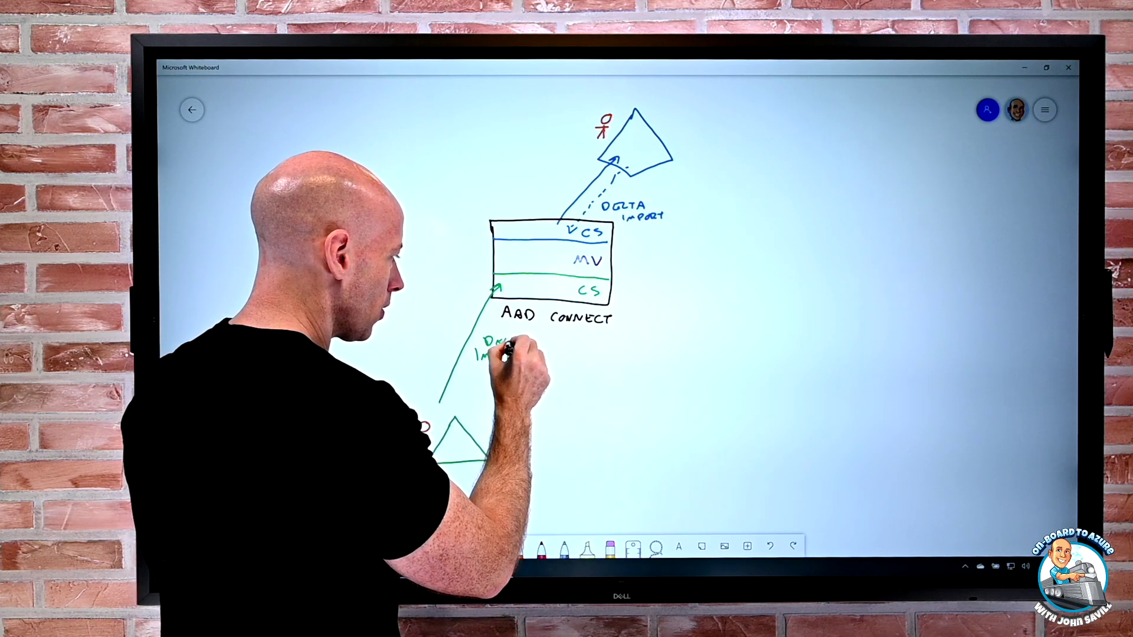
pyautogui.moveTo(523, 356); pyautogui.dragTo(525, 353)
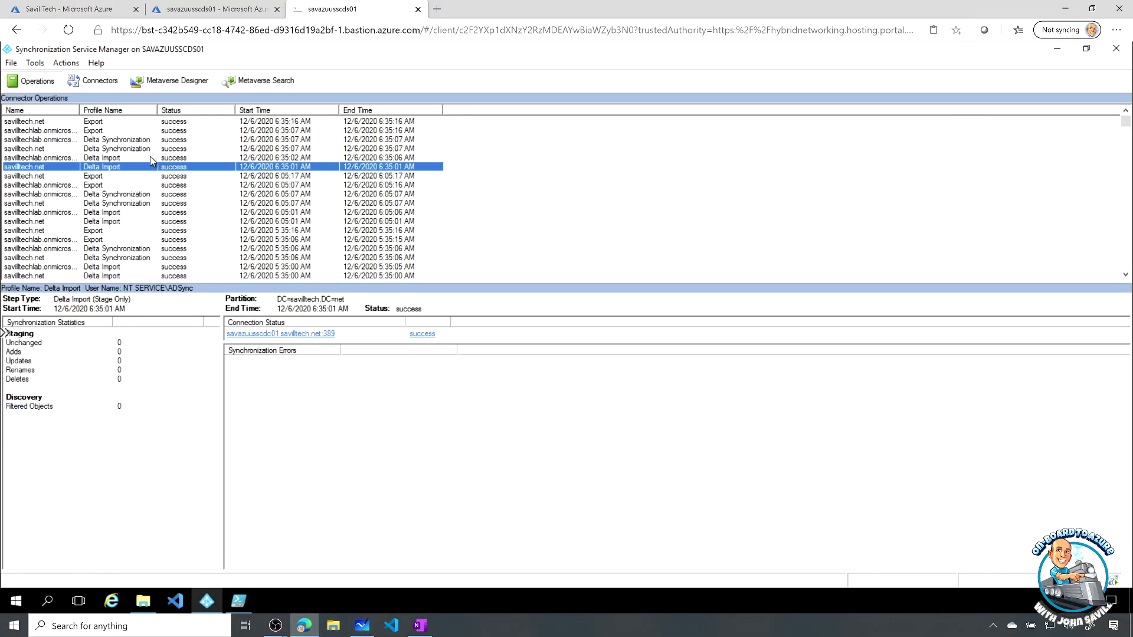
# - Compare the Delta Synchronization runs, ending on the Azure AD connector's 6:35:07 run (19 disconnectors, zero projections)
pyautogui.click(113, 149)
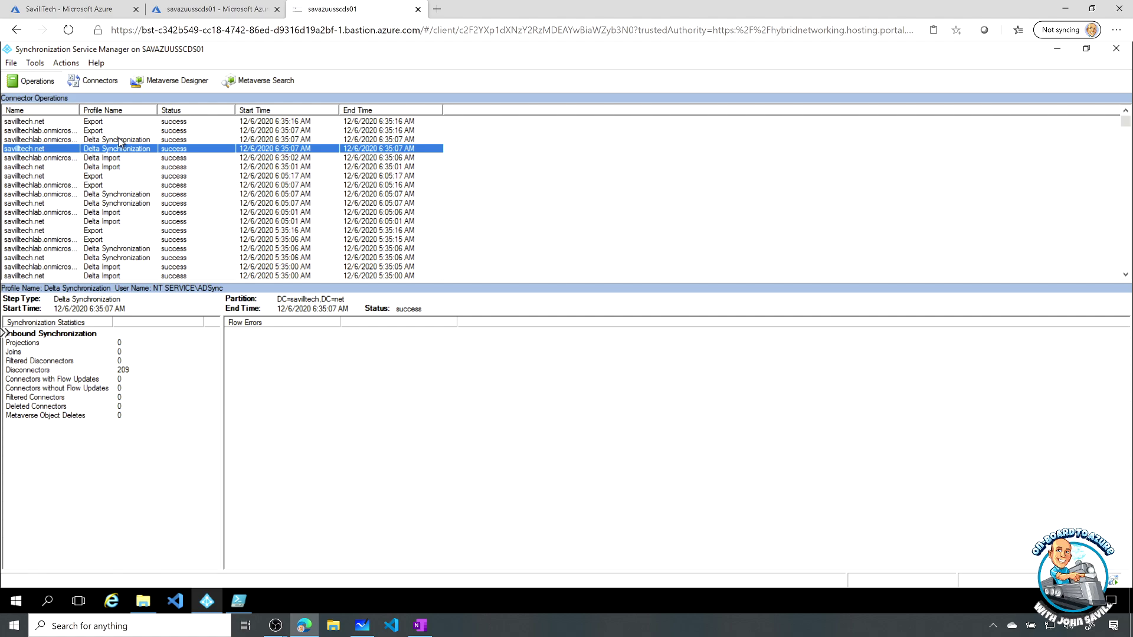
pyautogui.click(120, 140)
pyautogui.click(118, 148)
pyautogui.click(118, 141)
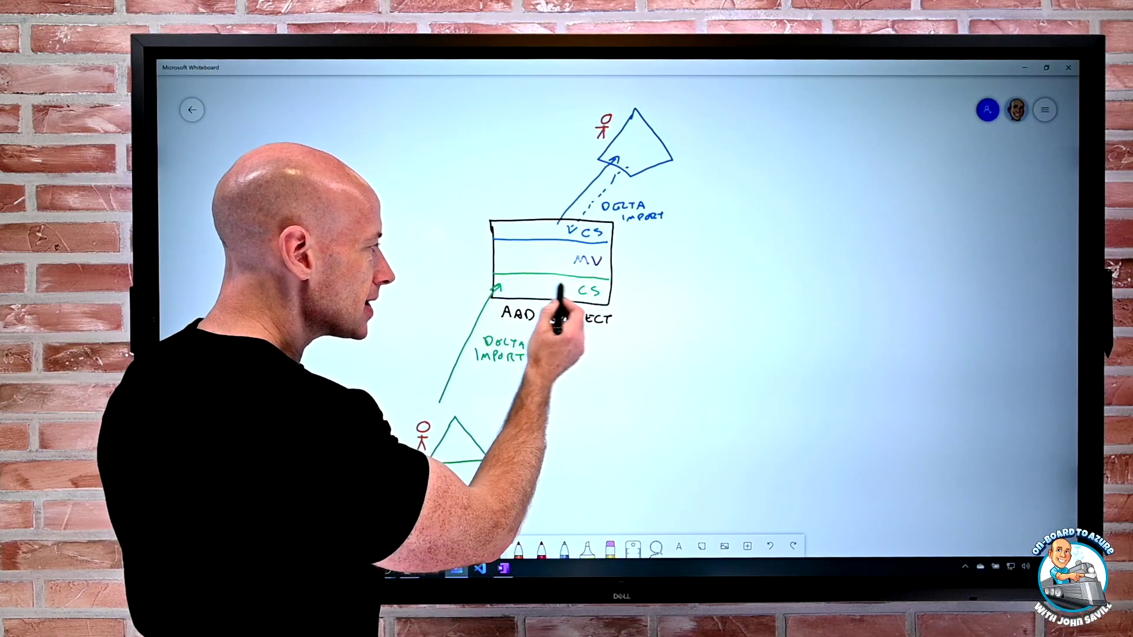
# - Draw dashed arrows from the lower CS row into MV and between MV and the upper CS row
pyautogui.click(496, 548)
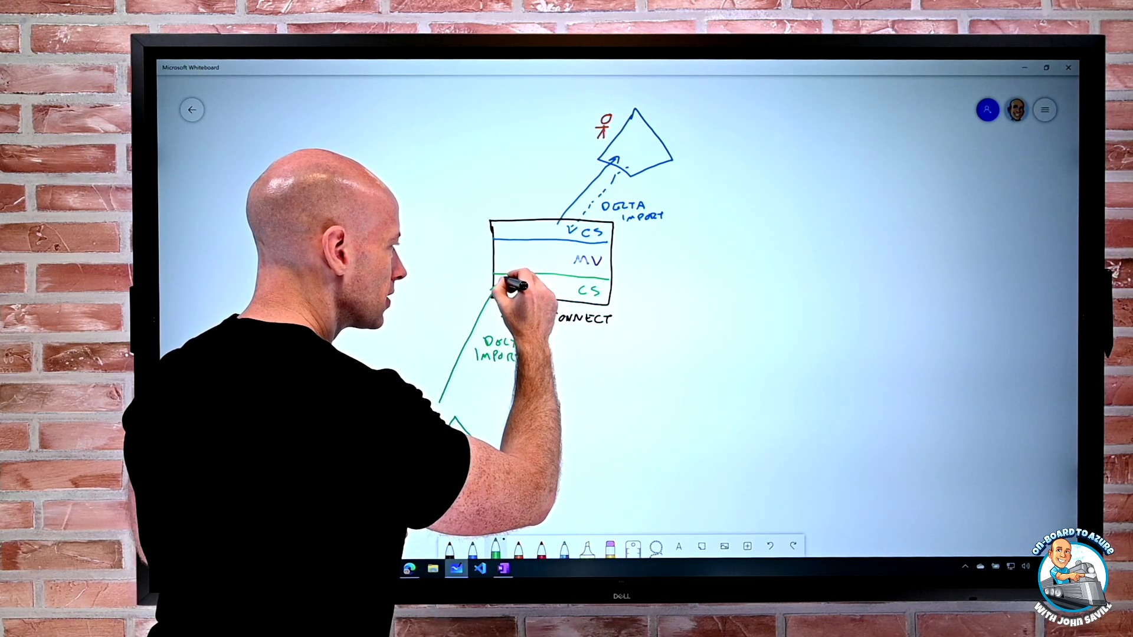
pyautogui.moveTo(501, 266); pyautogui.dragTo(508, 264)
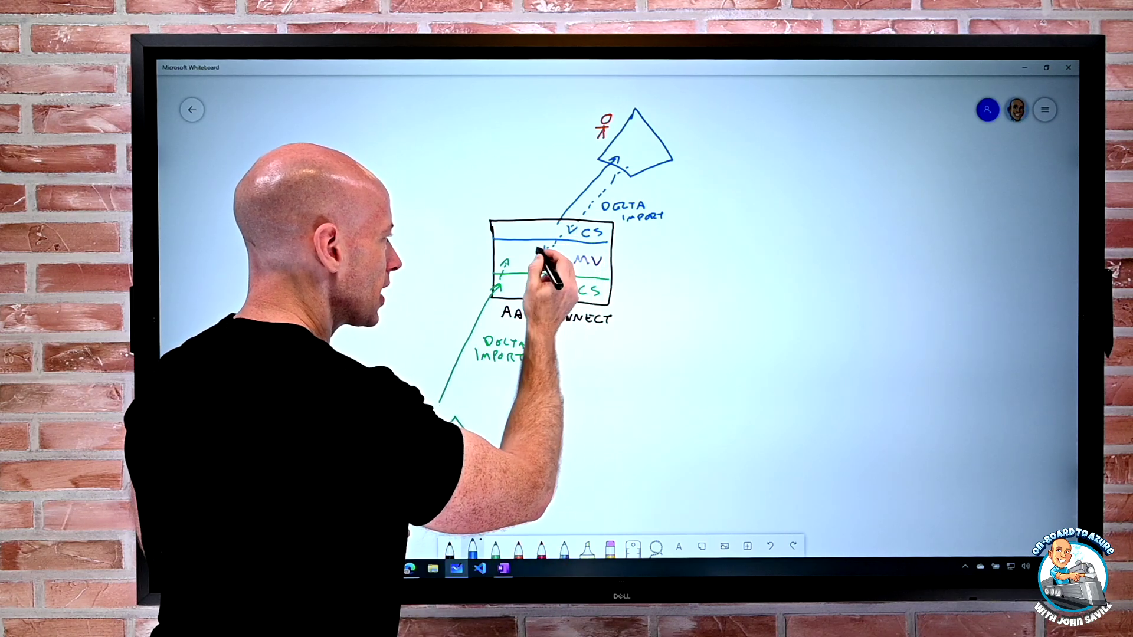
pyautogui.moveTo(539, 251); pyautogui.dragTo(551, 251)
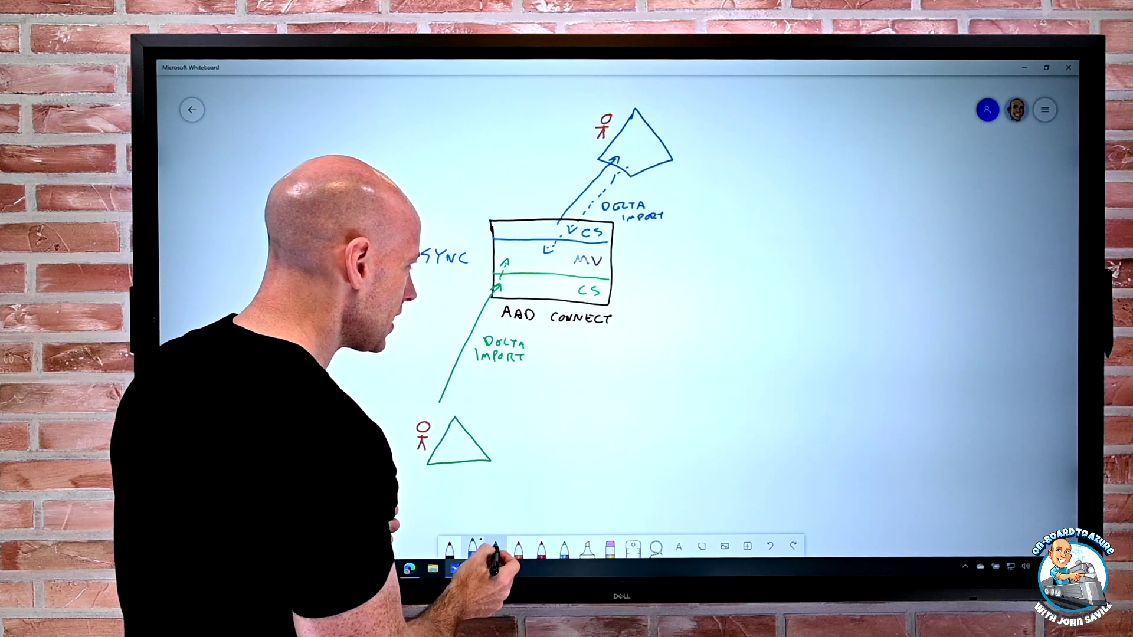
# - Touch up the green arrow inside the box and add a blue arrowhead near the upper CS row
pyautogui.click(496, 548)
pyautogui.moveTo(498, 290); pyautogui.dragTo(505, 273)
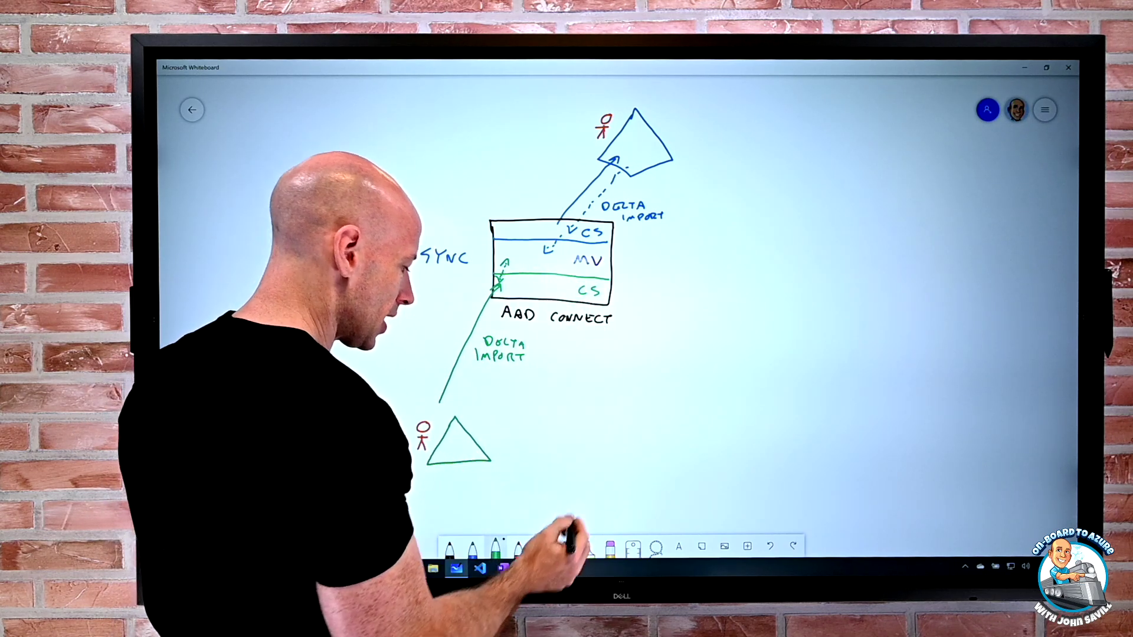
pyautogui.click(472, 549)
pyautogui.moveTo(546, 243); pyautogui.dragTo(559, 233)
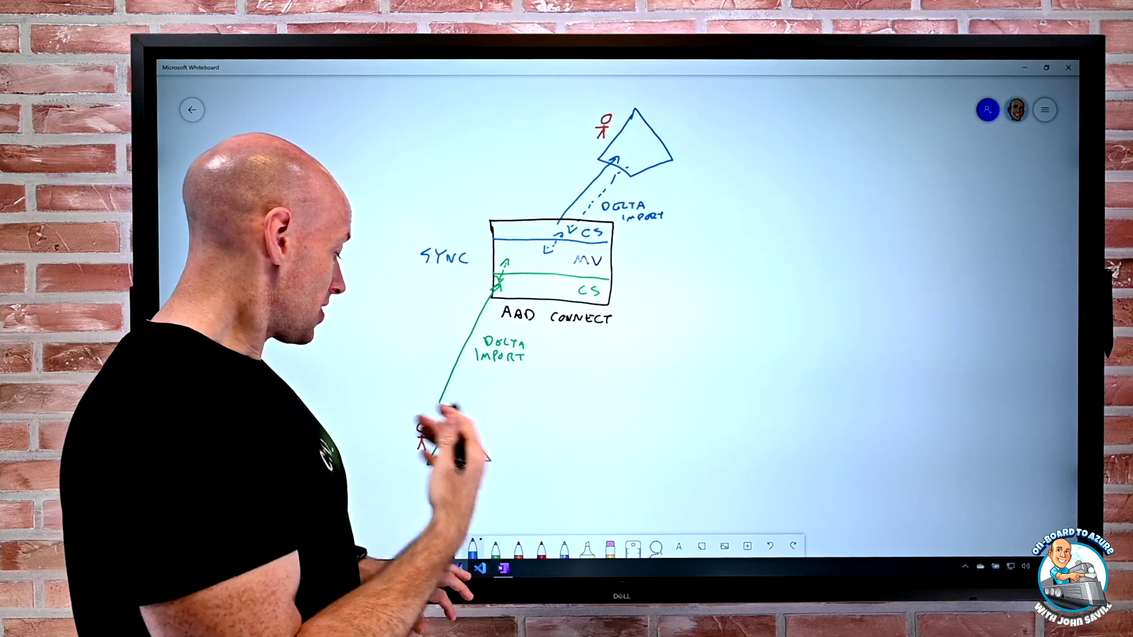
pyautogui.click(501, 568)
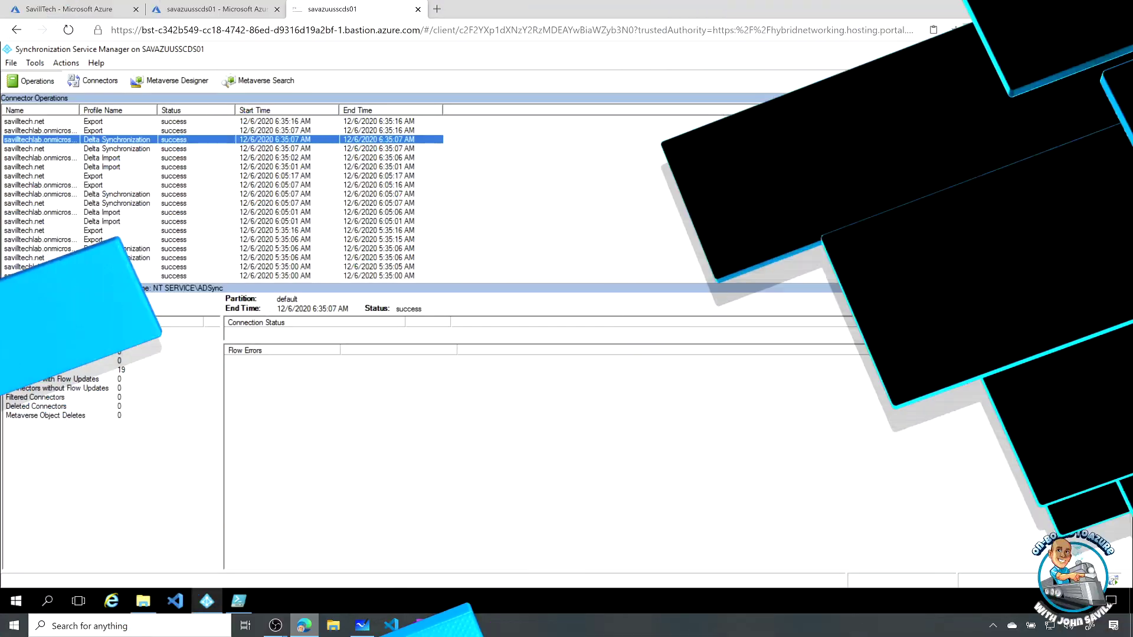
# - Compare the Export runs, ending on the on-premises connector's 6:35:16 Export with zero adds, updates and deletes
pyautogui.click(90, 131)
pyautogui.click(100, 122)
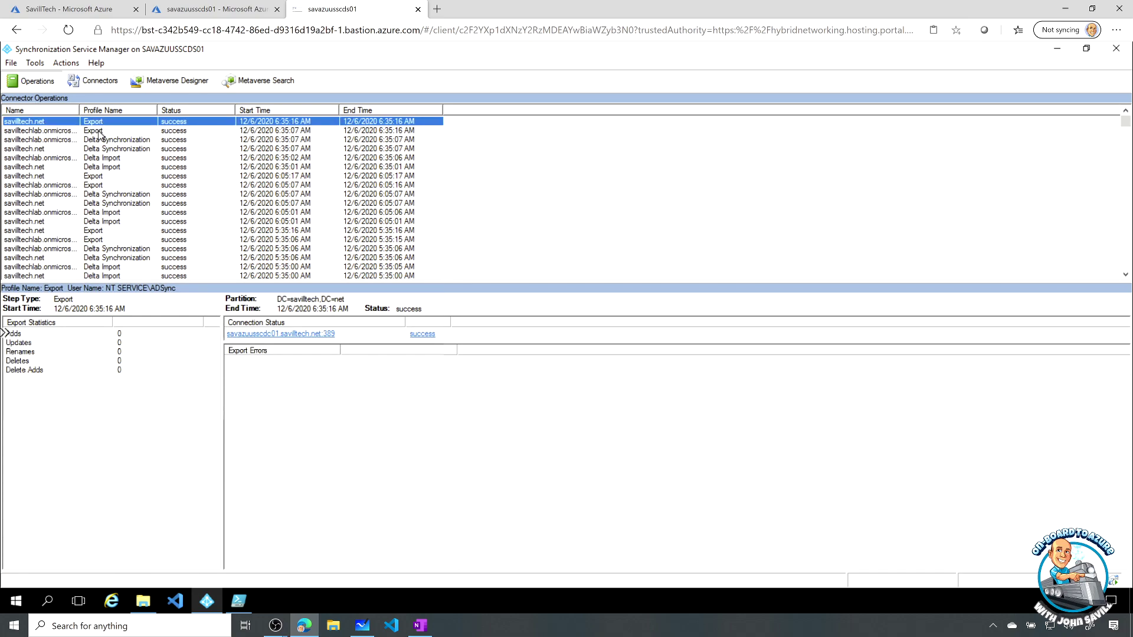
pyautogui.click(98, 132)
pyautogui.click(98, 122)
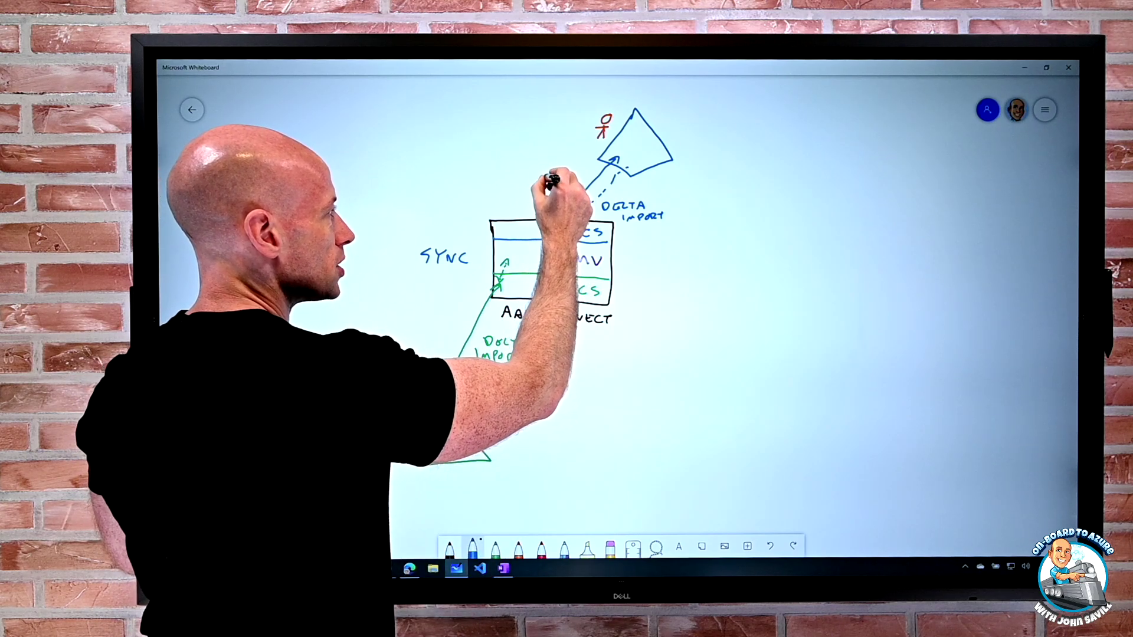
# - Write EXPORT in blue by the upper arrow and 30 MINUTES in green right of the box
pyautogui.moveTo(546, 180)
pyautogui.mouseDown()
pyautogui.moveTo(538, 190)
pyautogui.moveTo(587, 180)
pyautogui.mouseUp()
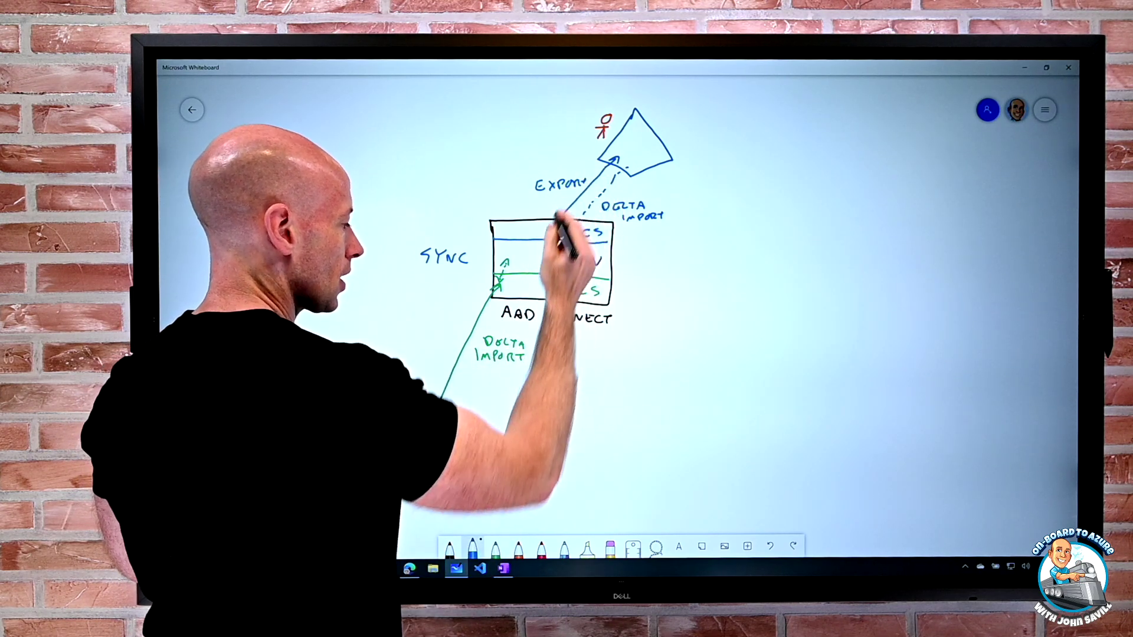
pyautogui.click(496, 548)
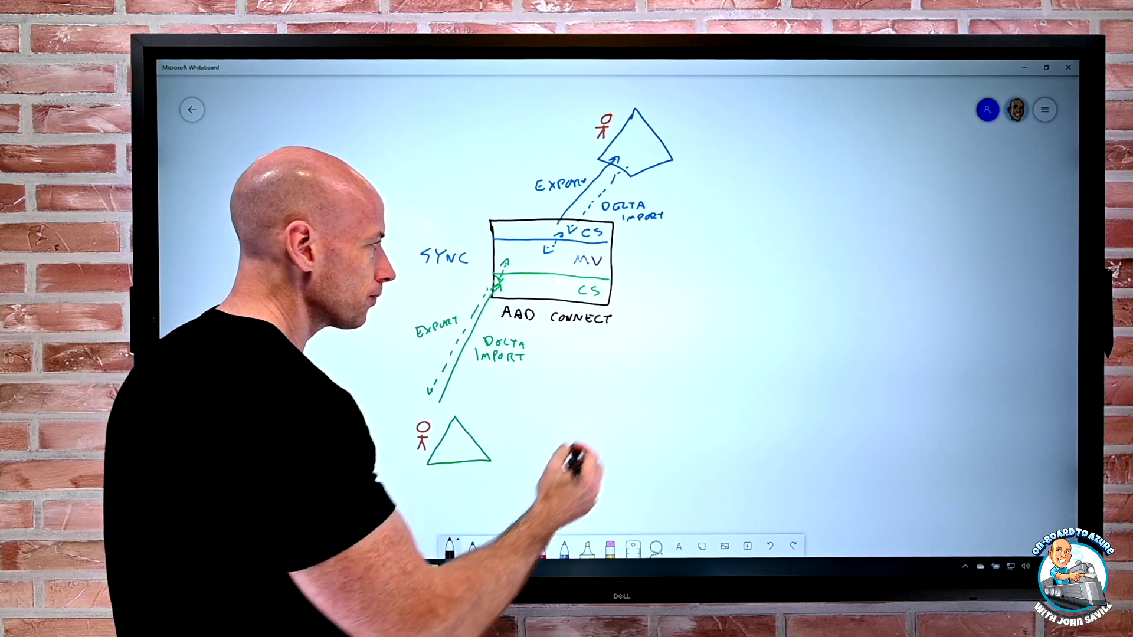
pyautogui.moveTo(686, 267)
pyautogui.mouseDown()
pyautogui.moveTo(688, 282)
pyautogui.moveTo(774, 275)
pyautogui.mouseUp()
pyautogui.moveTo(776, 273); pyautogui.dragTo(798, 282)
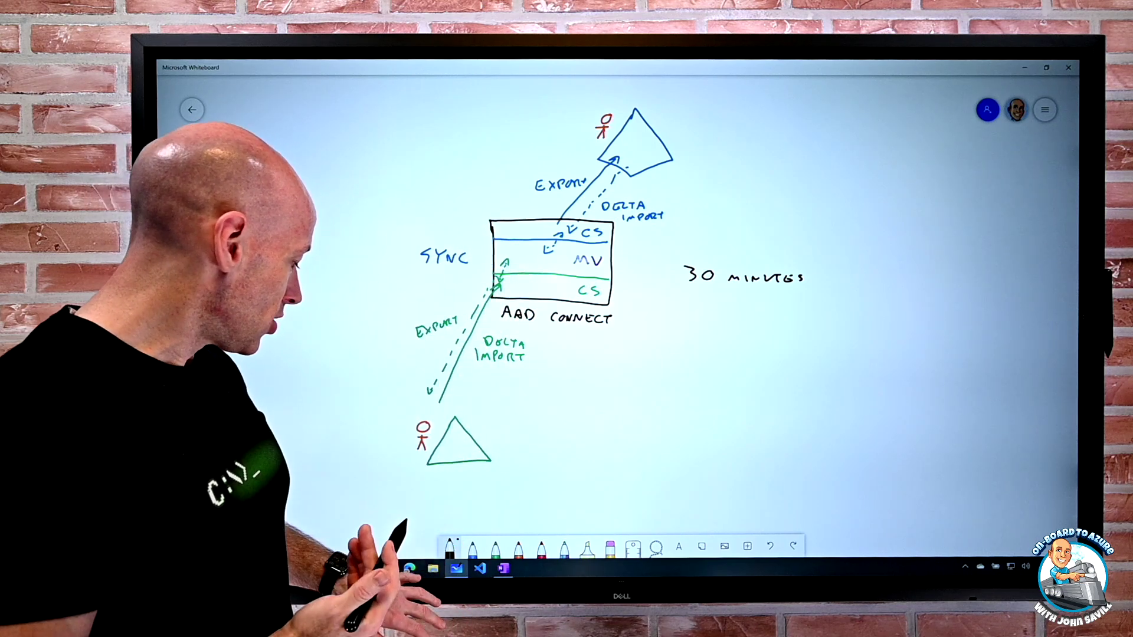
pyautogui.click(410, 568)
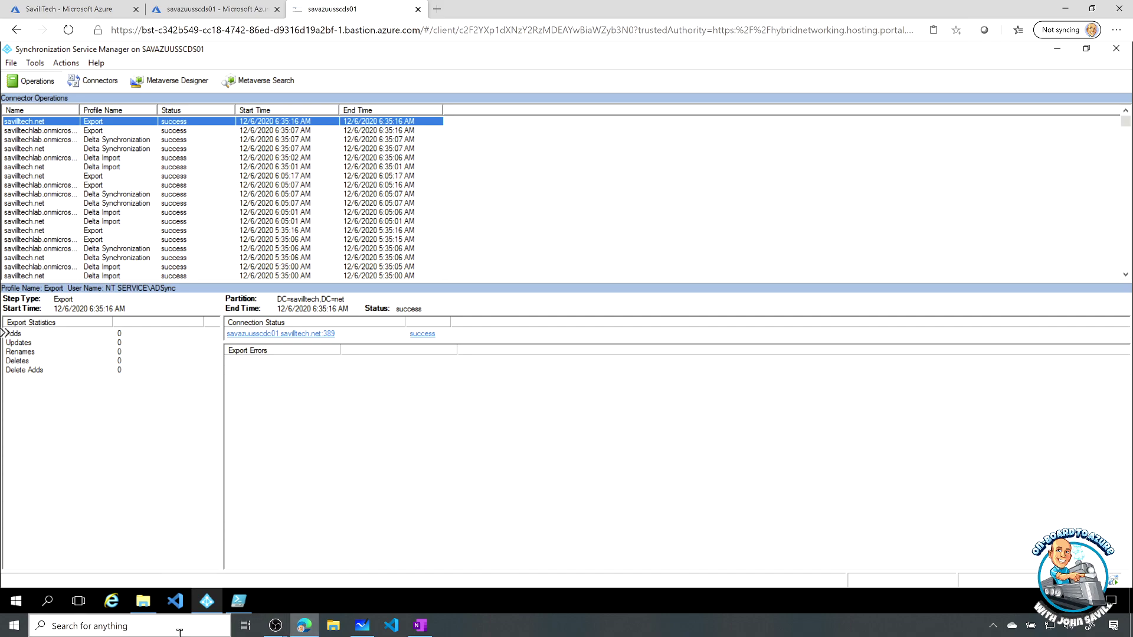
# - Run Get-ADSyncScheduler in the sync script to check the current sync interval
pyautogui.click(236, 605)
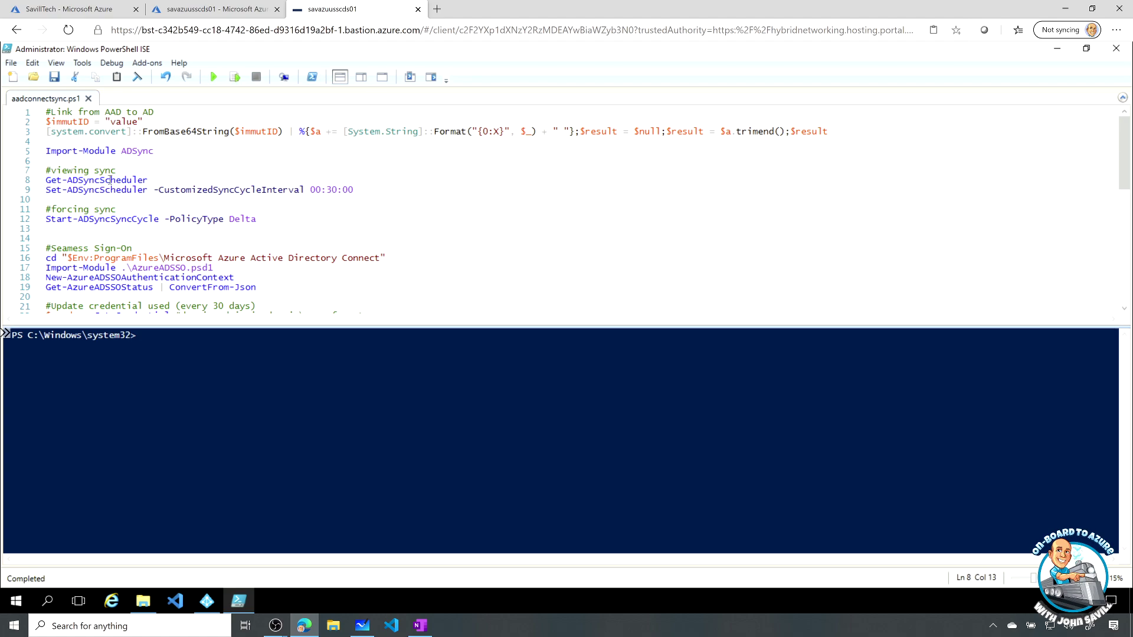
pyautogui.tripleClick(111, 180)
pyautogui.press('F8')
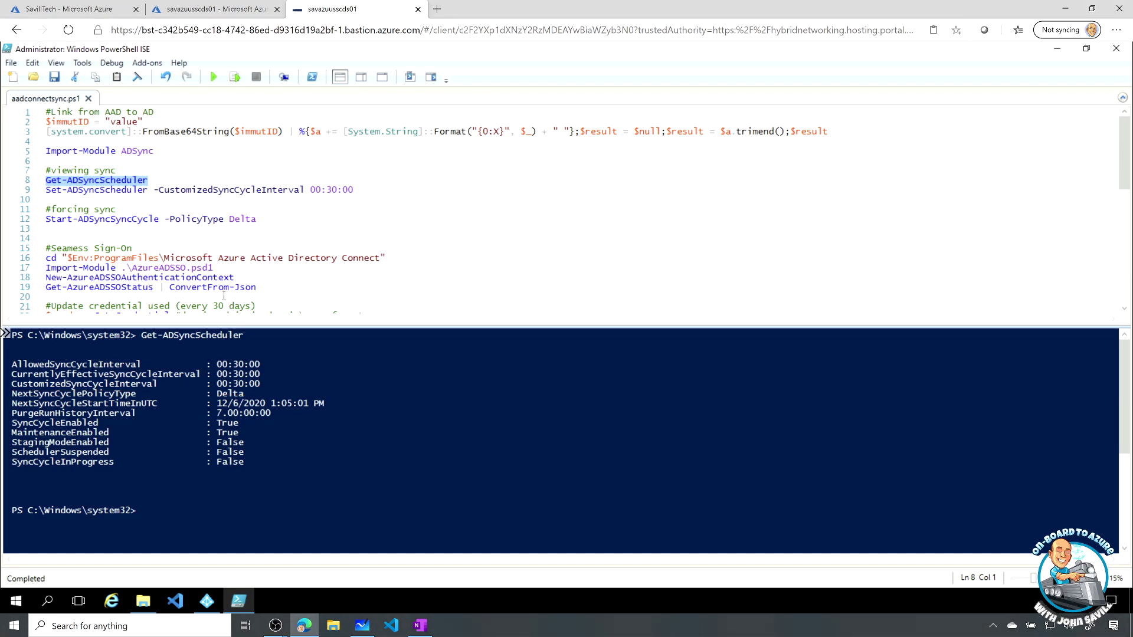
# - Change line 9's interval to 00:45:00, apply it with Set-ADSyncScheduler, and re-check the scheduler
pyautogui.click(350, 190)
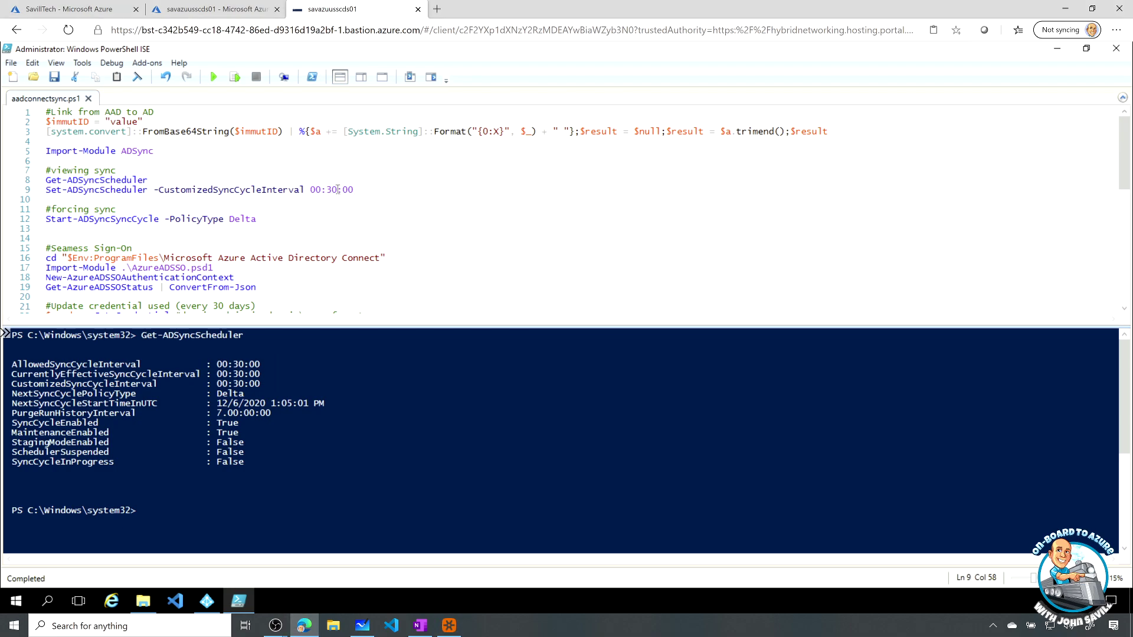
pyautogui.press('BackSpace')
pyautogui.press('BackSpace')
pyautogui.write('45')
pyautogui.tripleClick(337, 190)
pyautogui.press('F8')
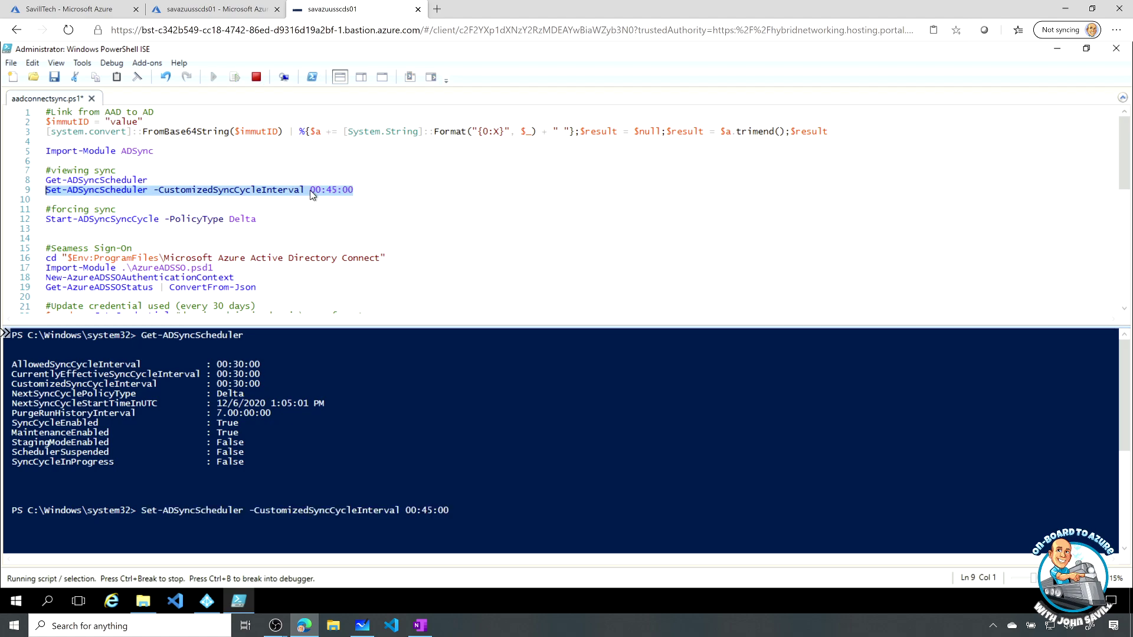
pyautogui.tripleClick(137, 180)
pyautogui.press('F8')
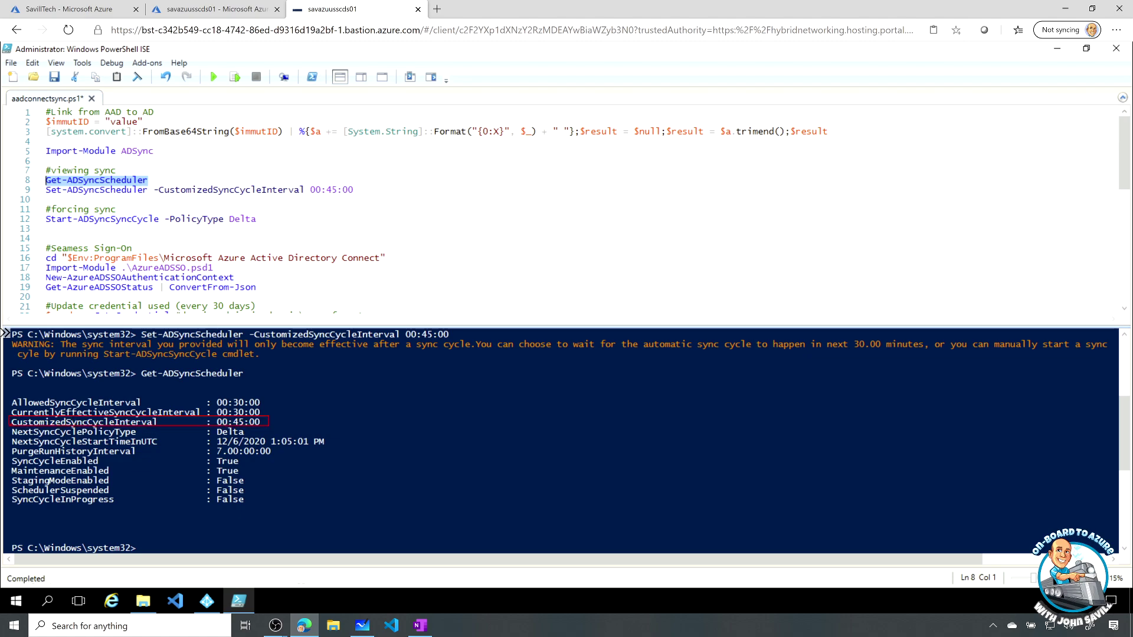
pyautogui.click(188, 219)
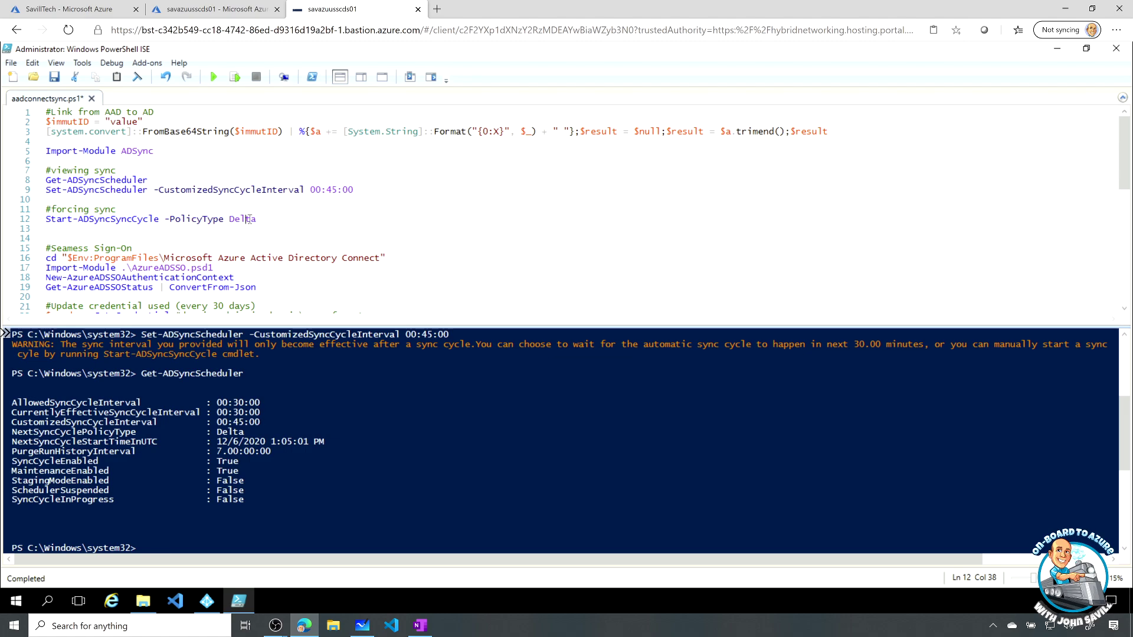
# - Run Start-ADSyncSyncCycle -PolicyType Delta to trigger a manual delta sync that returns Success
pyautogui.tripleClick(250, 219)
pyautogui.press('F8')
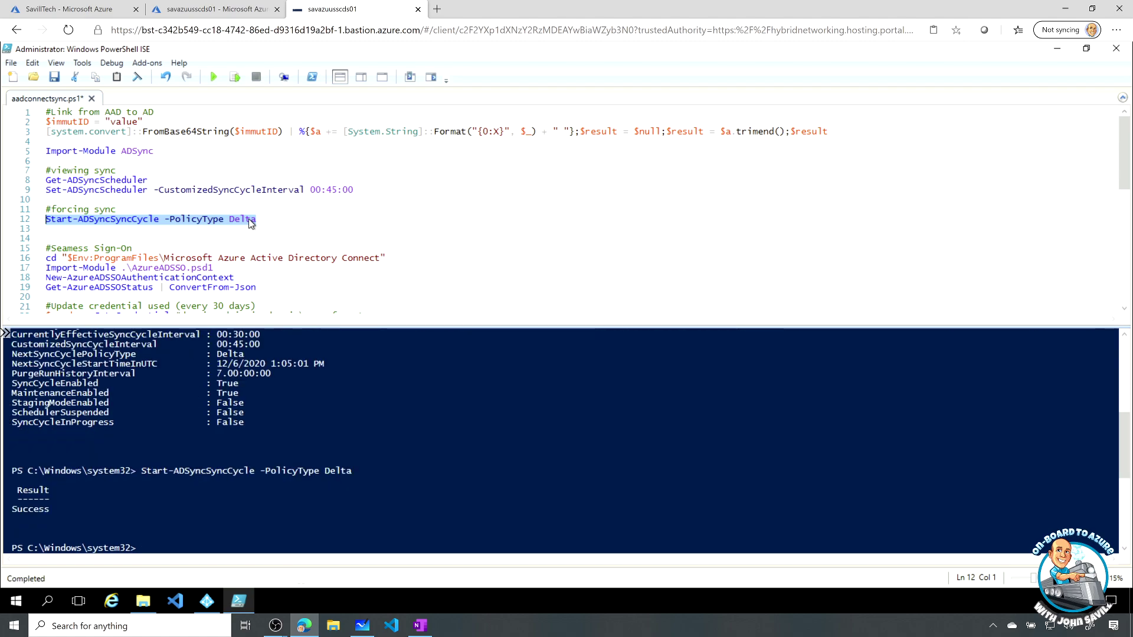
pyautogui.click(206, 601)
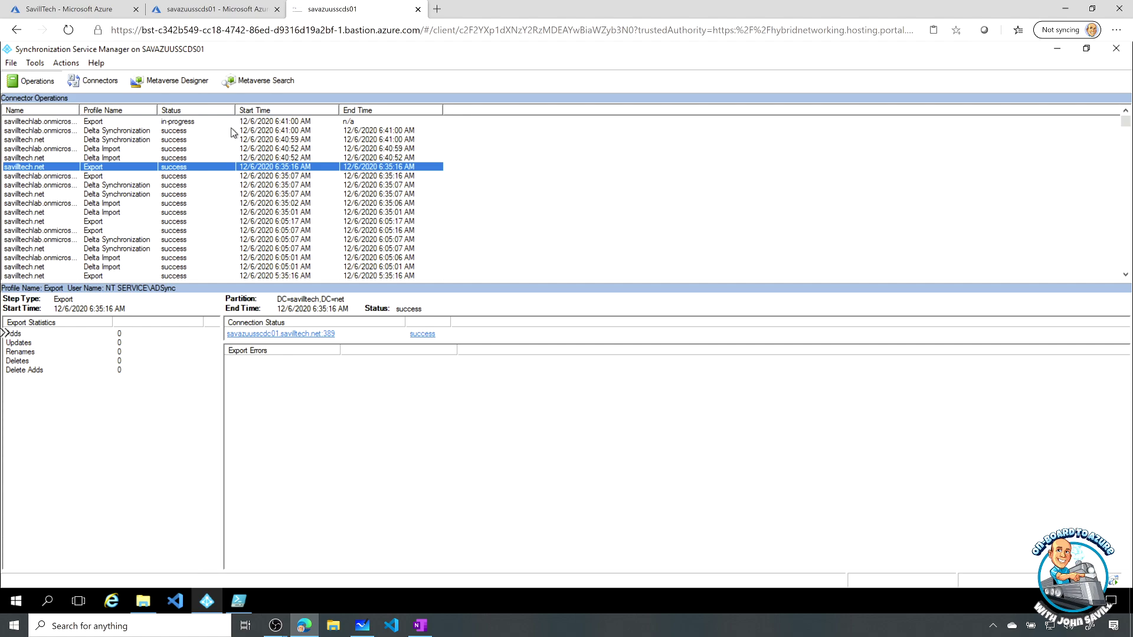
# - Inspect the new 6:40–6:41 Delta Import, Delta Synchronization and Export runs, all completed successfully
pyautogui.click(212, 121)
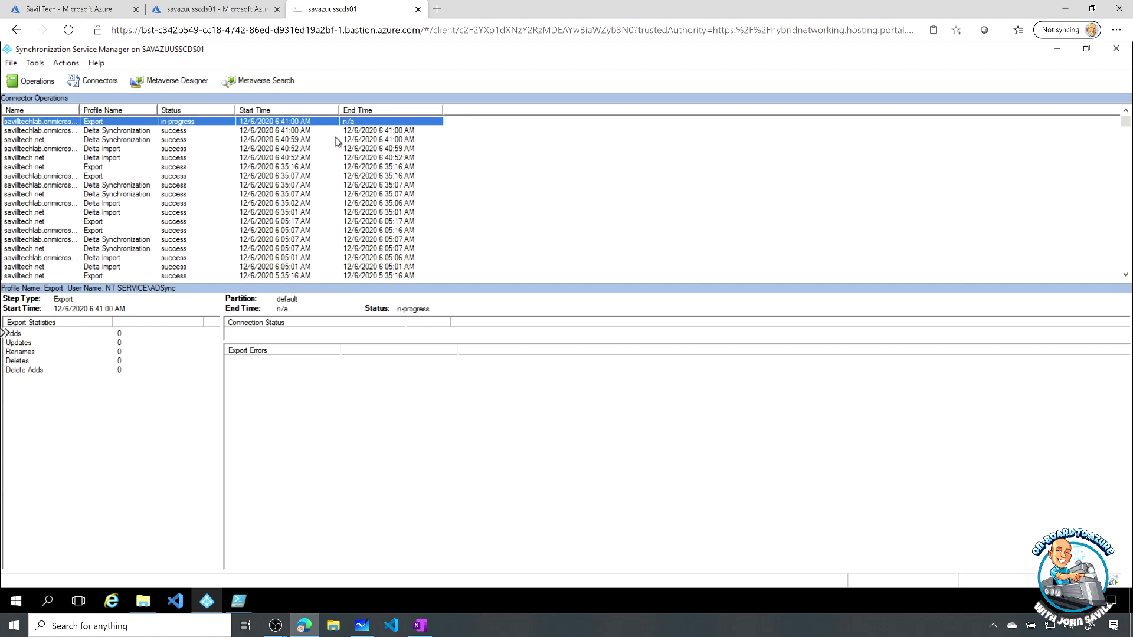
pyautogui.click(296, 158)
pyautogui.click(293, 150)
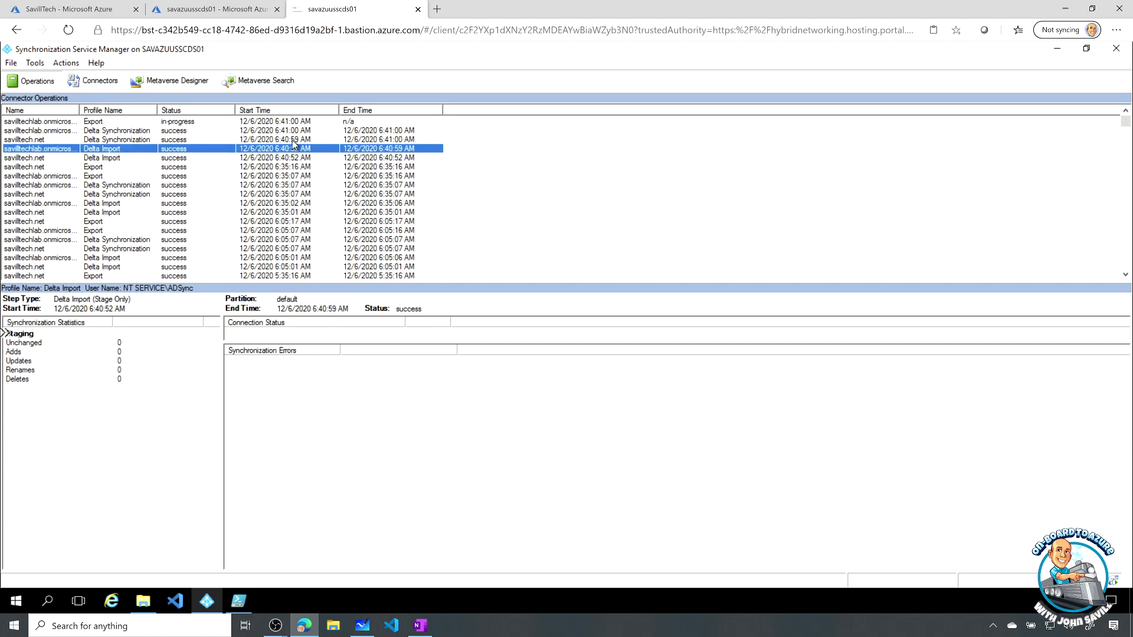
pyautogui.click(295, 131)
pyautogui.click(297, 122)
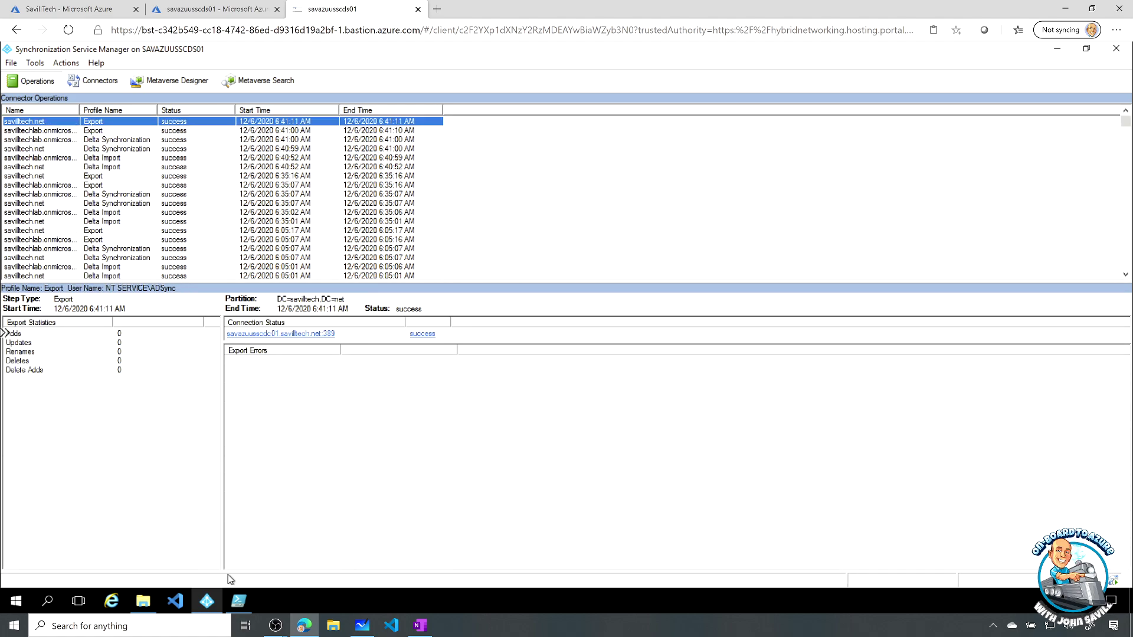
pyautogui.click(238, 601)
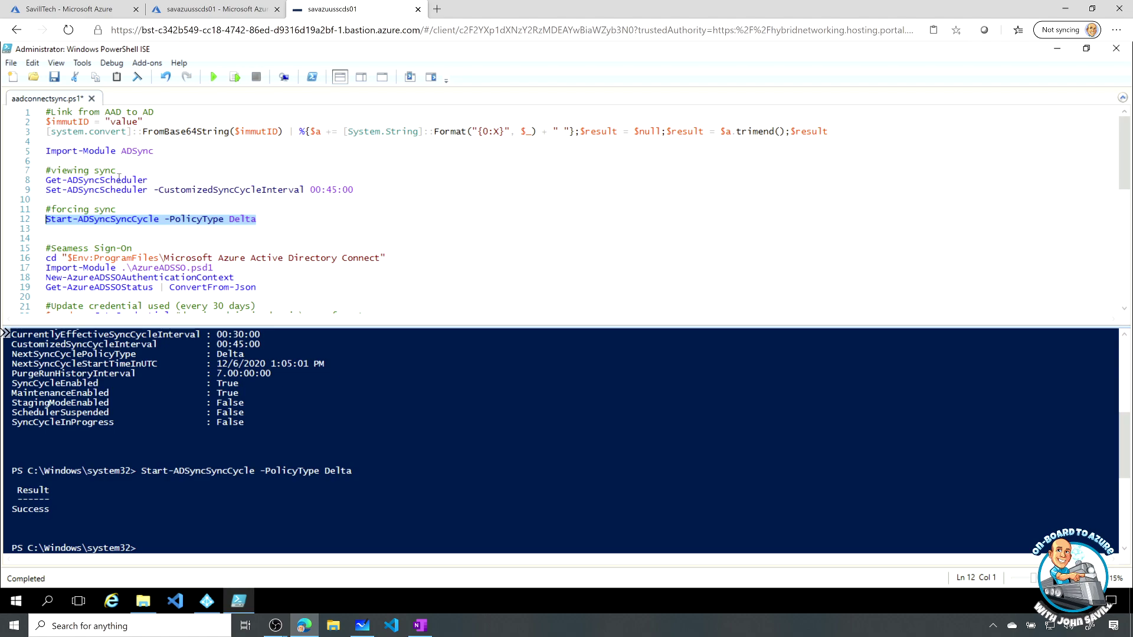
# - Run Get-ADSyncScheduler and highlight the current 00:45:00 interval values
pyautogui.click(121, 180)
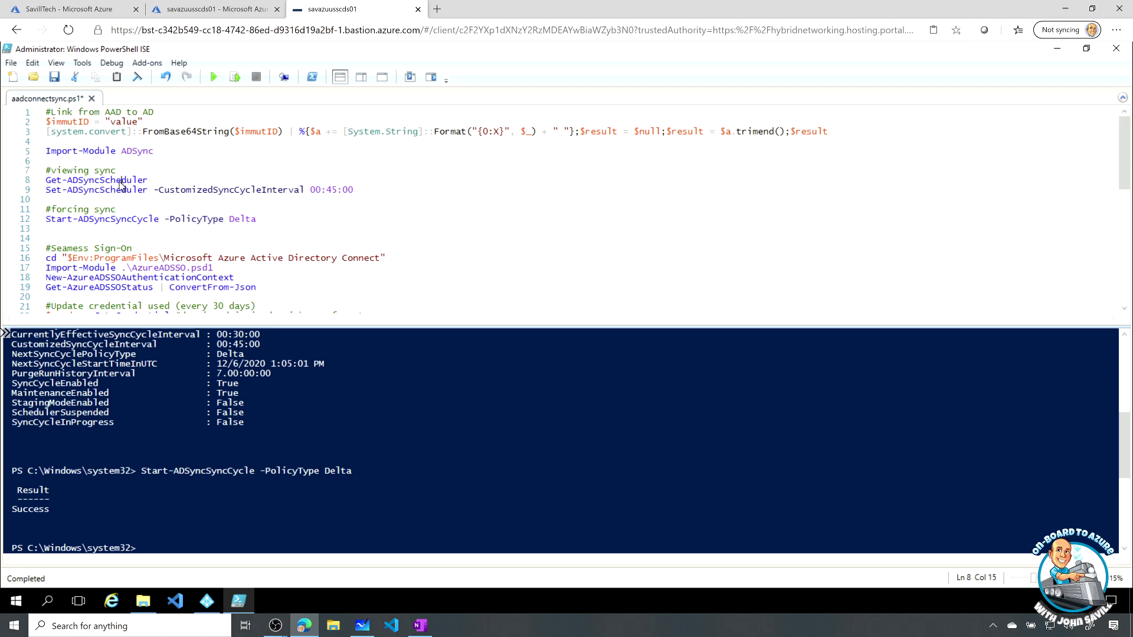
pyautogui.press('F8')
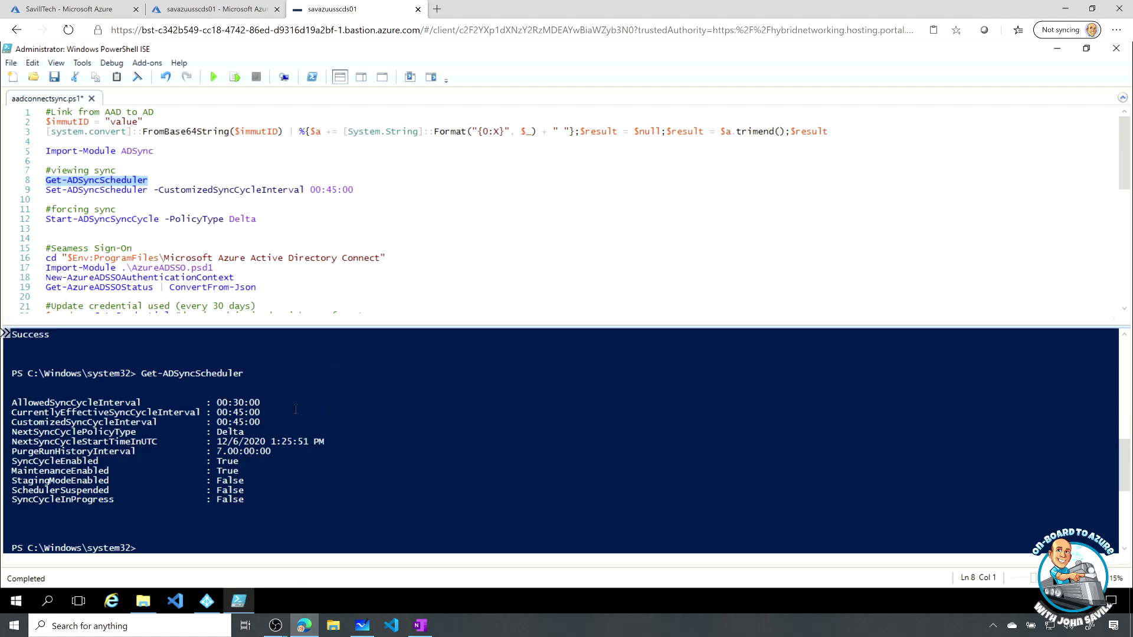
pyautogui.moveTo(269, 403); pyautogui.dragTo(203, 425)
pyautogui.press('Escape')
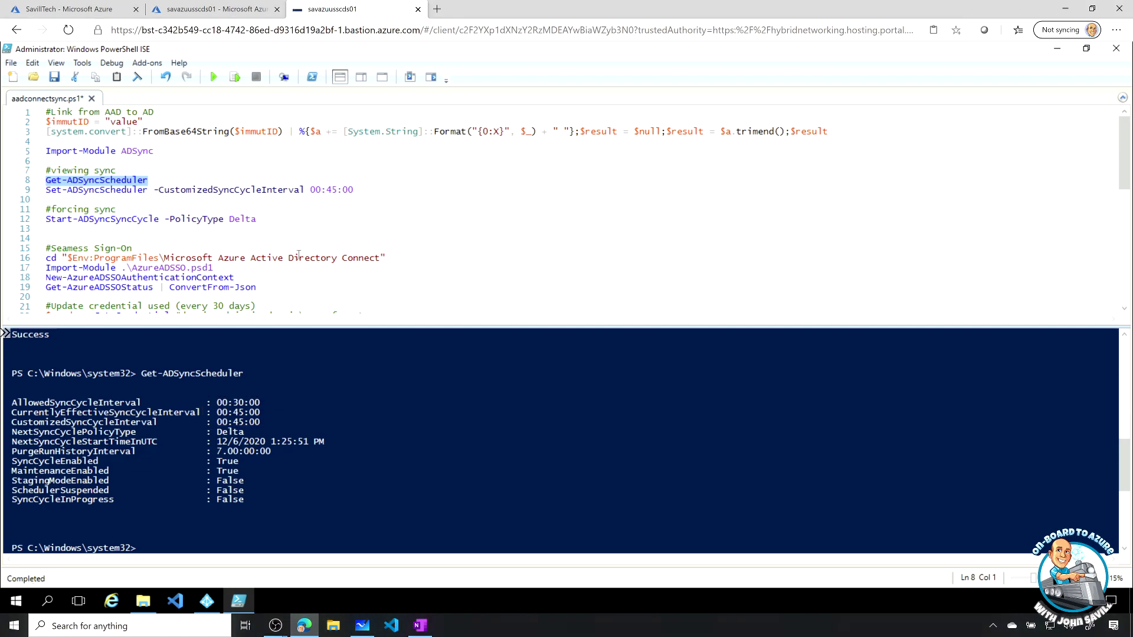
# - Change line 9's interval to 00:30:00 and run that Set-ADSyncScheduler line to apply it
pyautogui.click(333, 189)
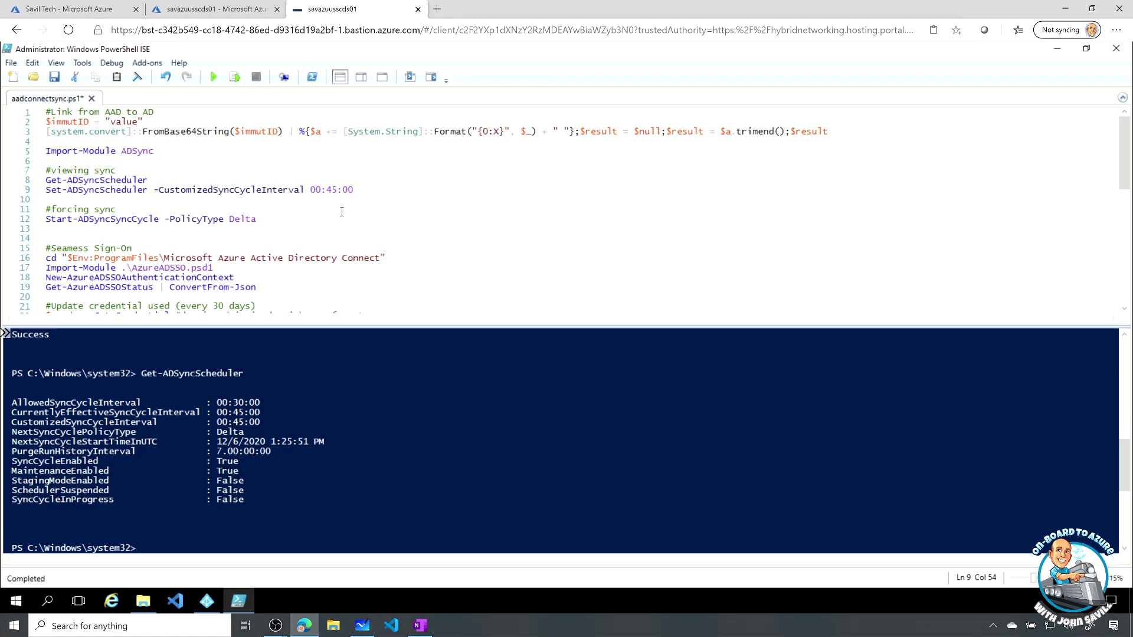
pyautogui.press('BackSpace')
pyautogui.press('BackSpace')
pyautogui.write('30')
pyautogui.press('End')
pyautogui.hotkey('shift', 'Home')
pyautogui.press('F8')
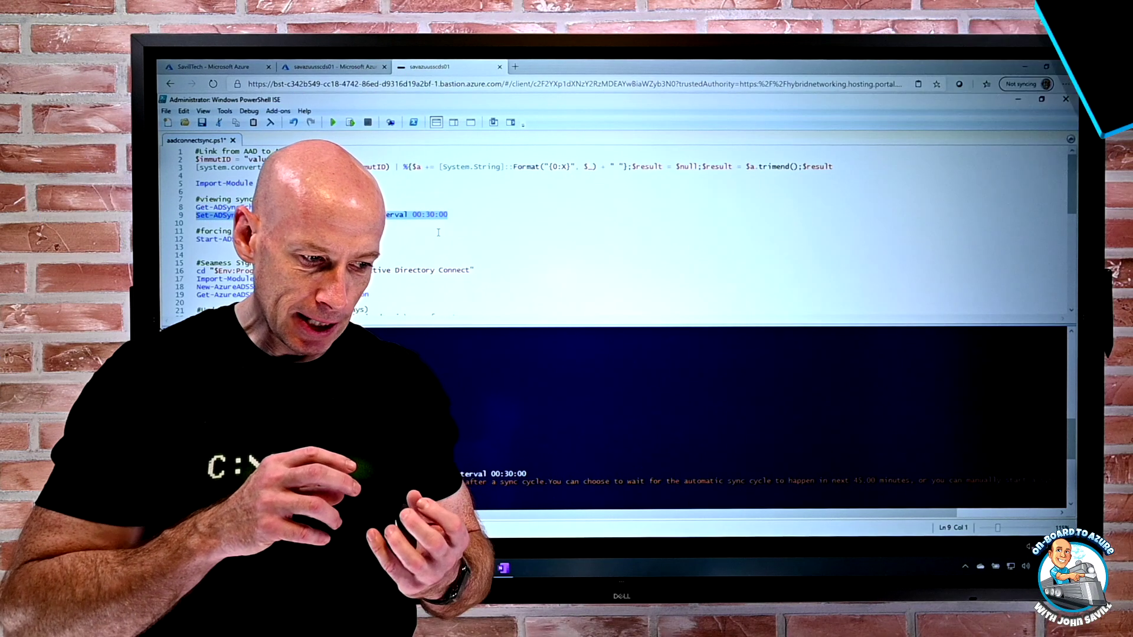
# - Draw a small stick figure representing the user beside the lower triangle of the sync diagram
pyautogui.hotkey('alt', 'Tab')
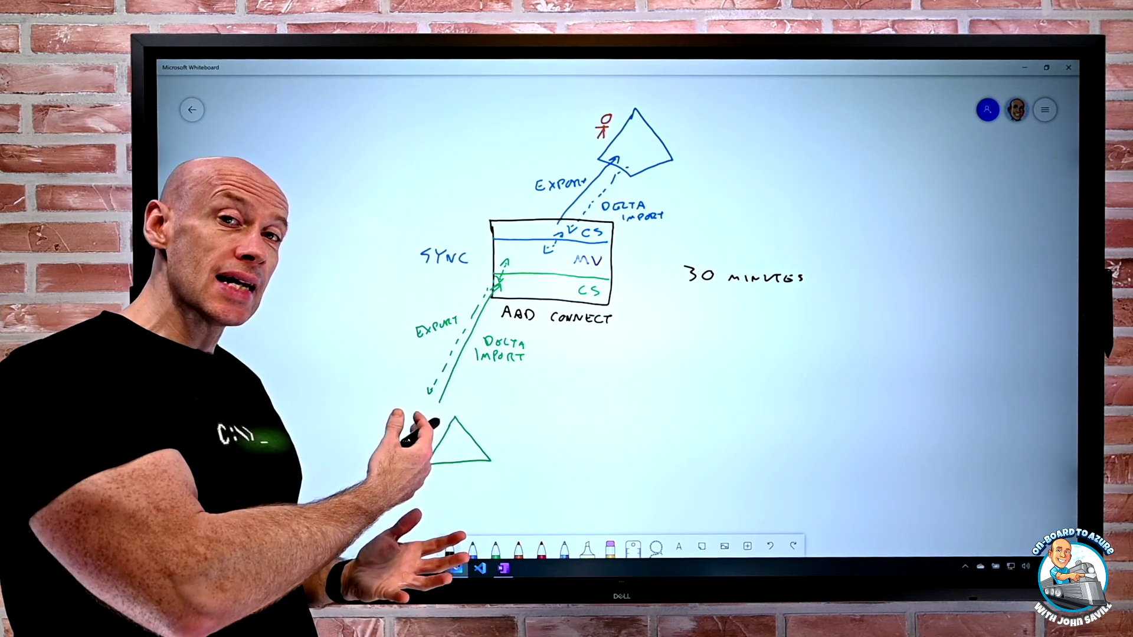
pyautogui.moveTo(422, 424); pyautogui.dragTo(426, 448)
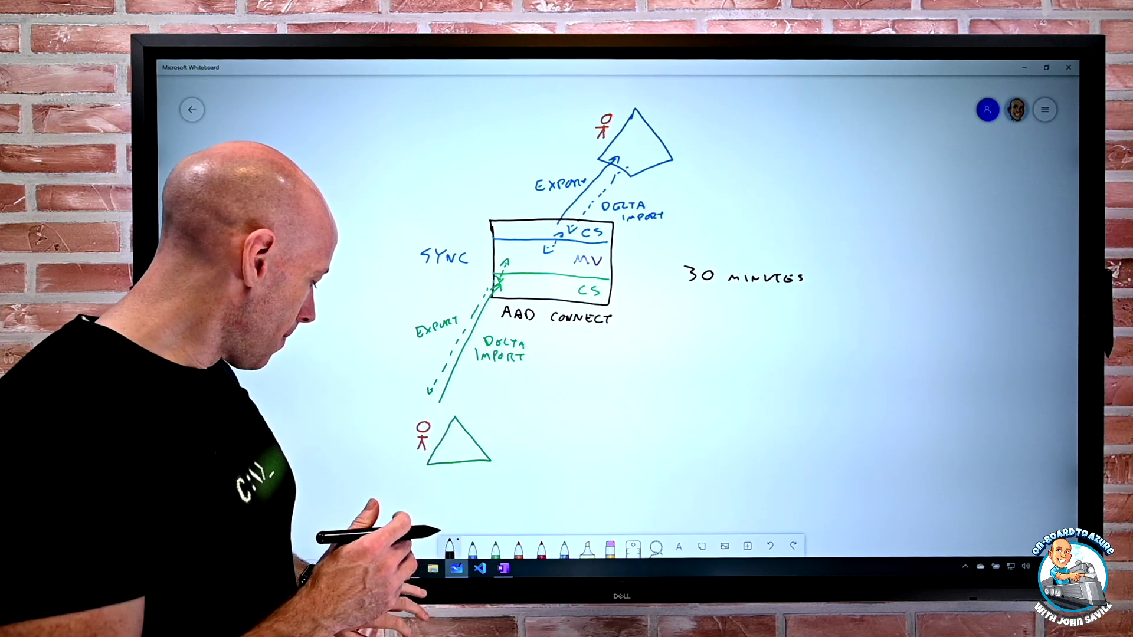
pyautogui.click(410, 568)
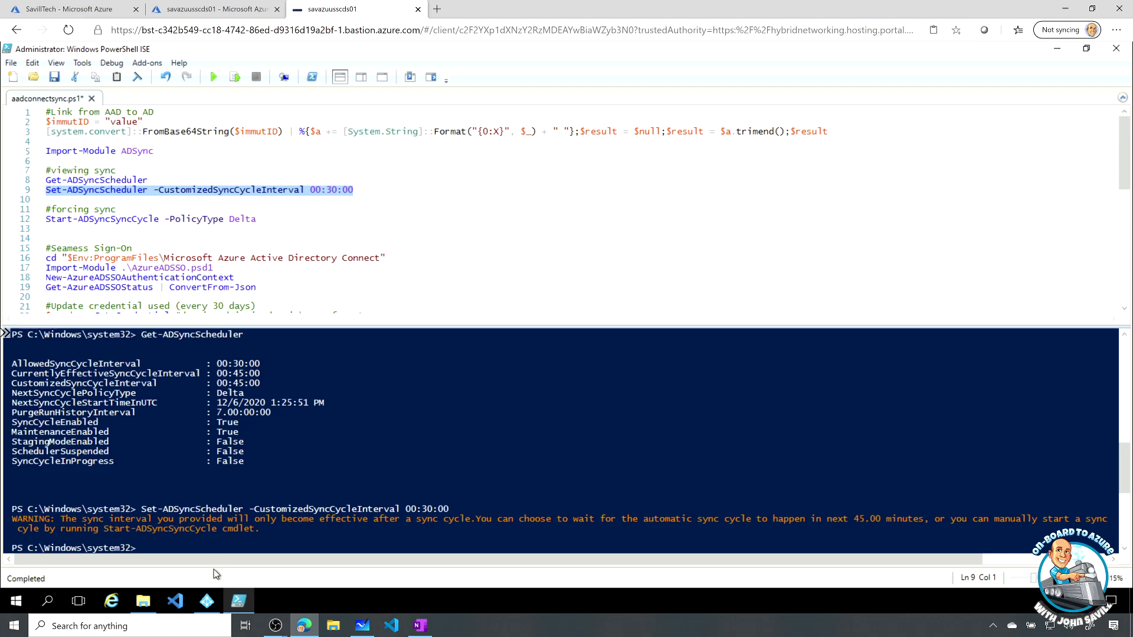
# - Bring the Synchronization Service Manager, showing its recent connector operations, in front of PowerShell ISE
pyautogui.click(206, 601)
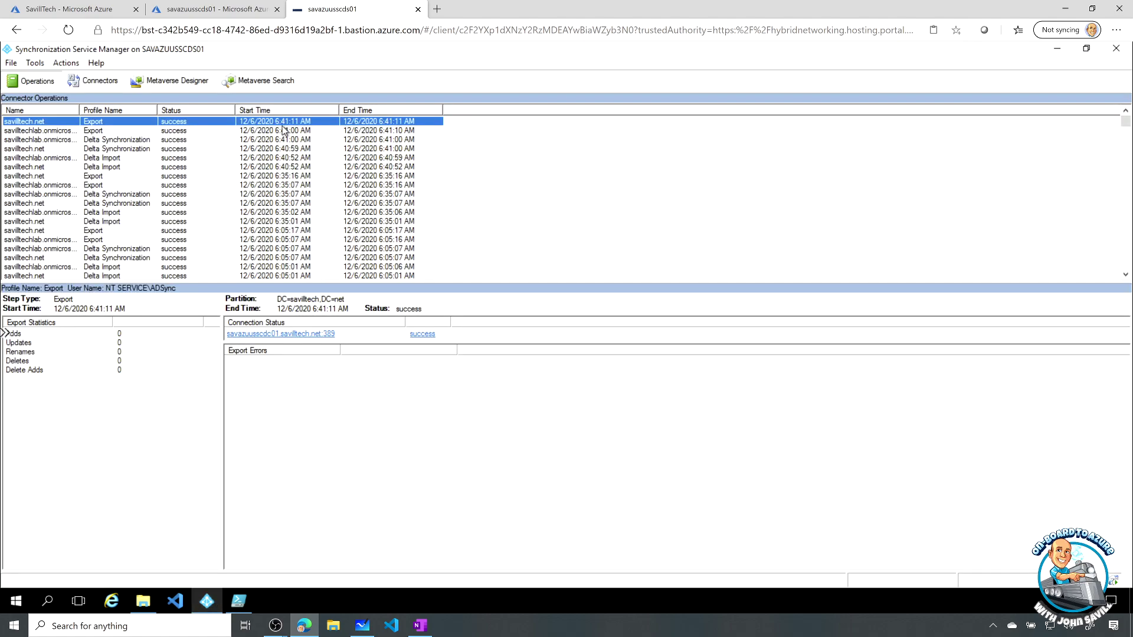
# - Run a metaverse search across all object types and open the demo user's object properties
pyautogui.click(100, 81)
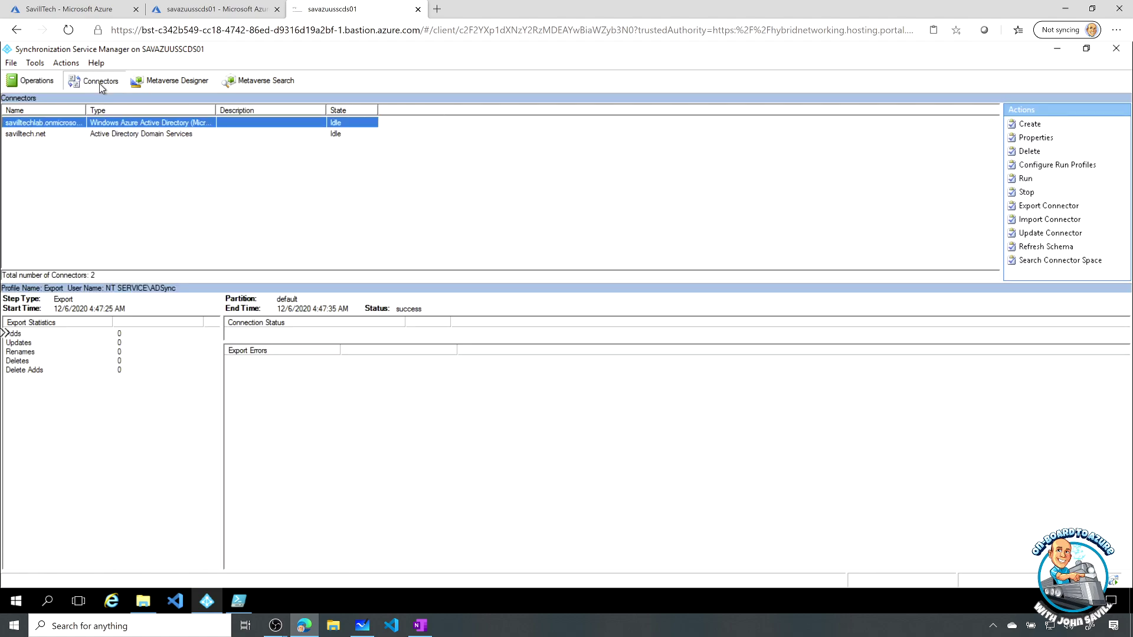
pyautogui.click(271, 81)
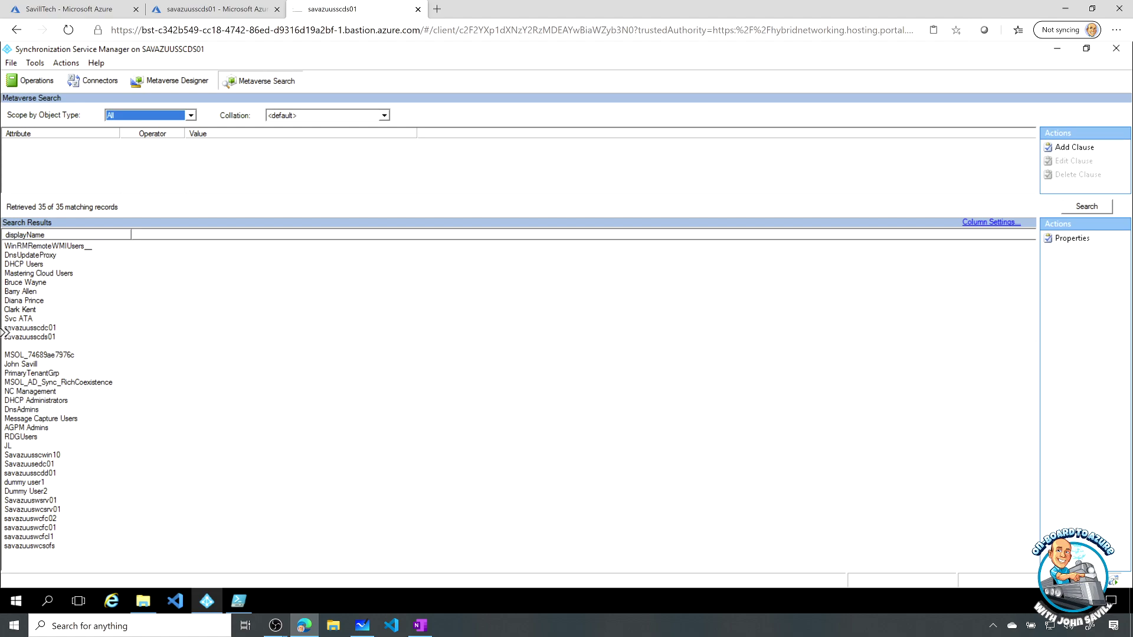
pyautogui.click(1085, 207)
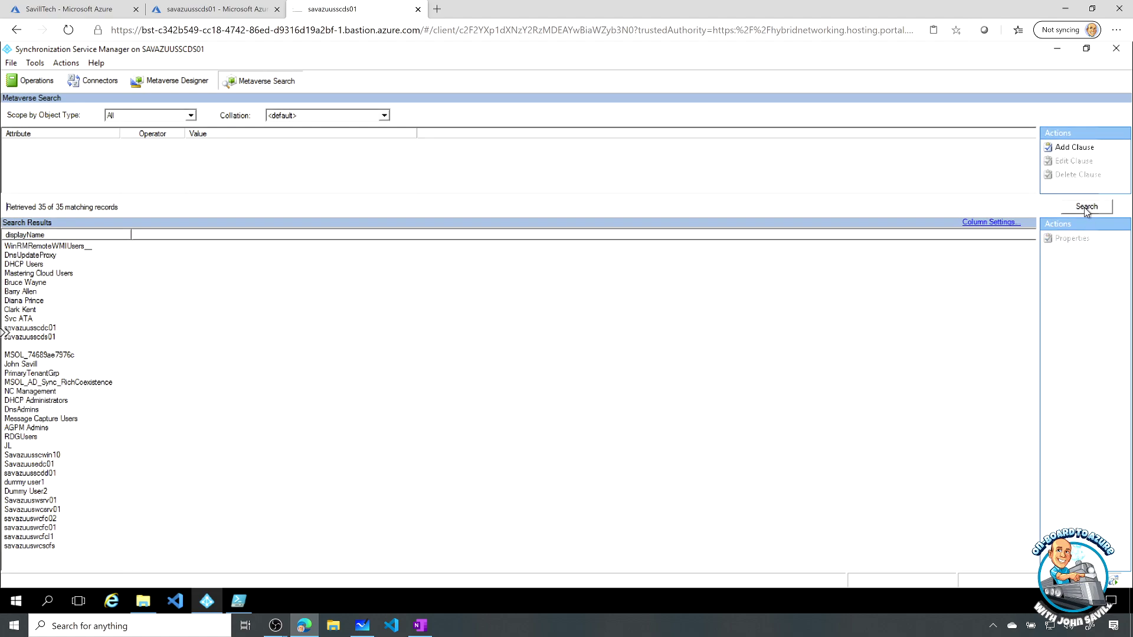
pyautogui.click(69, 275)
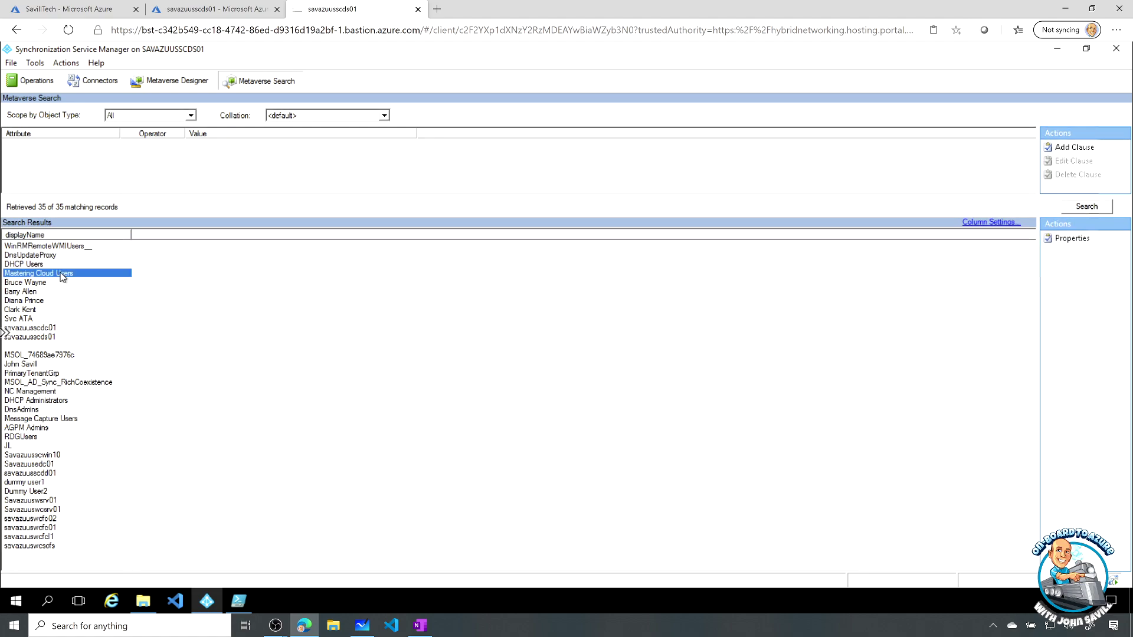
pyautogui.click(49, 292)
pyautogui.click(37, 312)
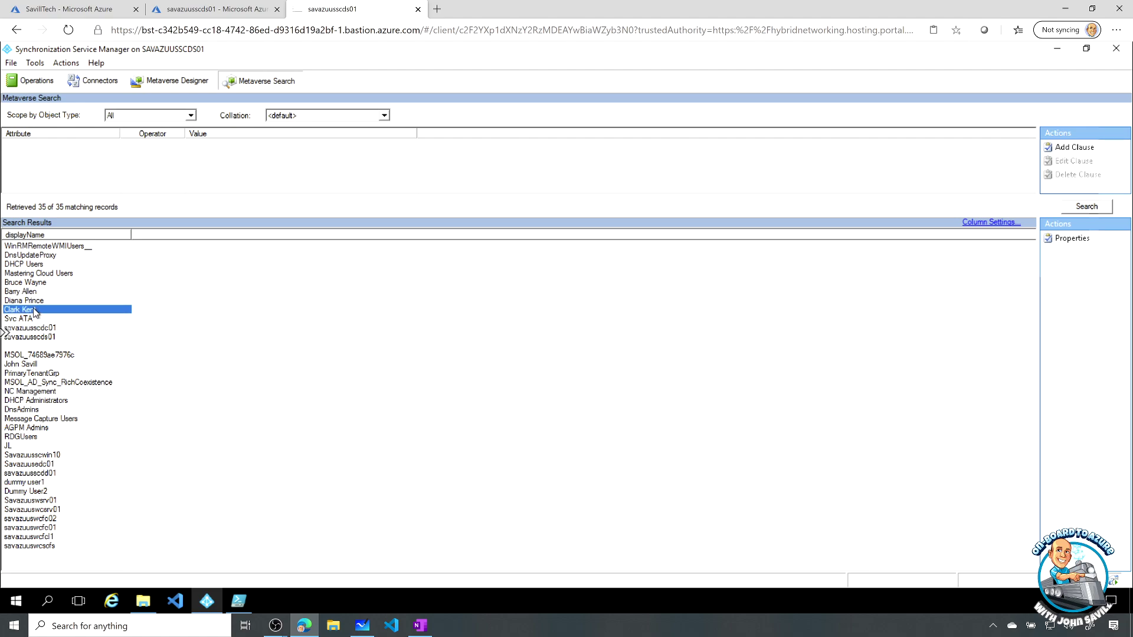
pyautogui.doubleClick(33, 309)
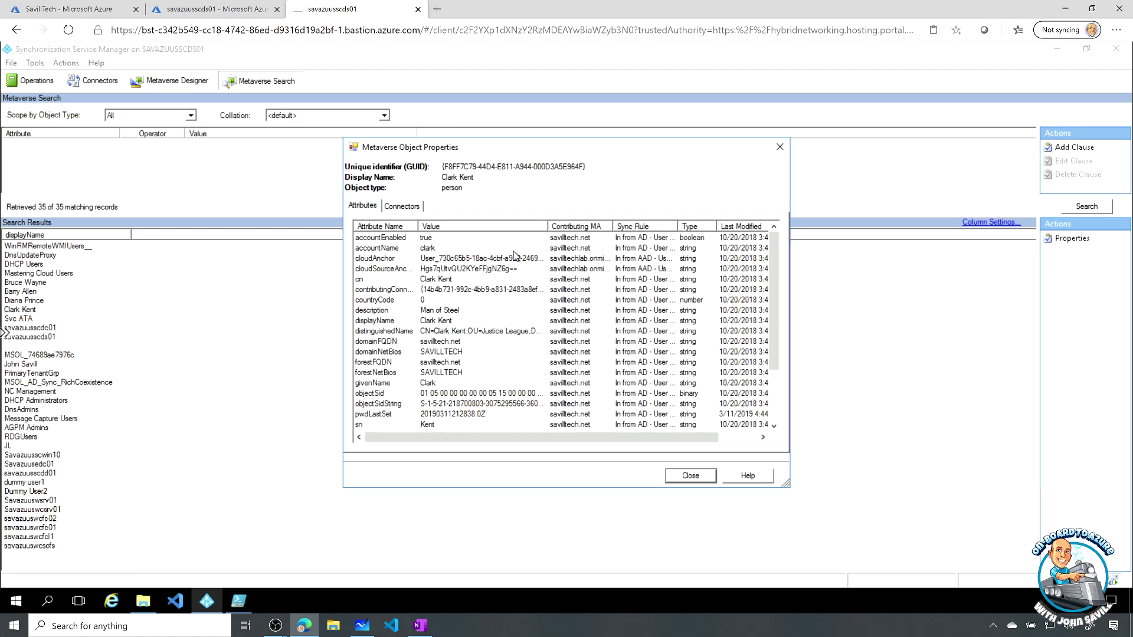
# - Point out the user's cloudAnchor, sourceAnchor, objectSid and objectSidString attributes
pyautogui.click(394, 263)
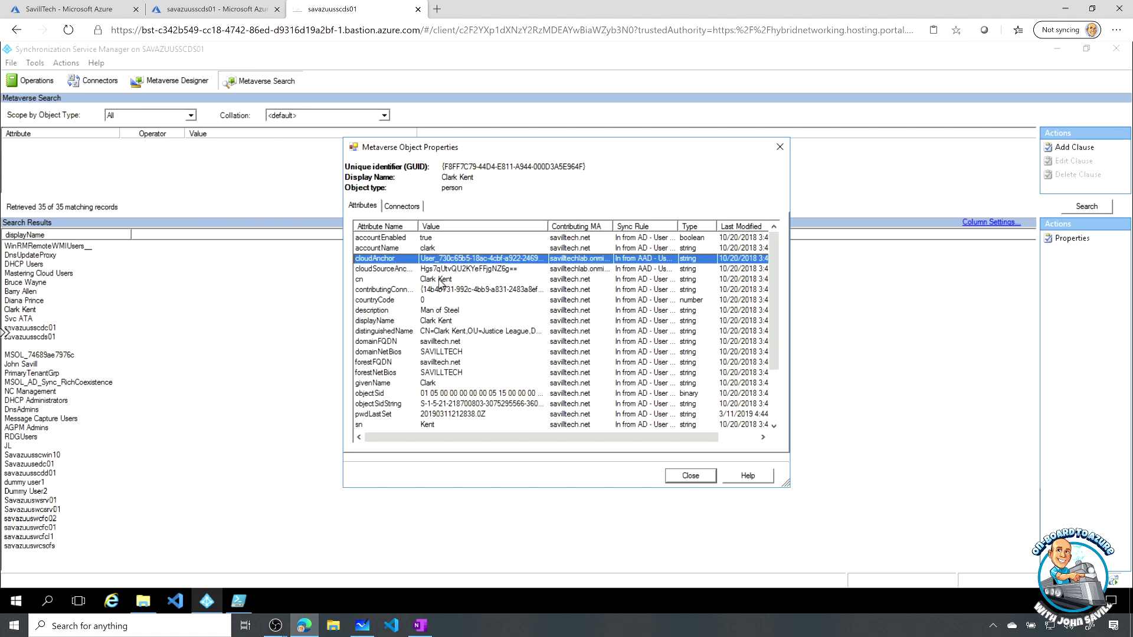
pyautogui.scroll(-1, 449, 304)
pyautogui.scroll(-2, 448, 304)
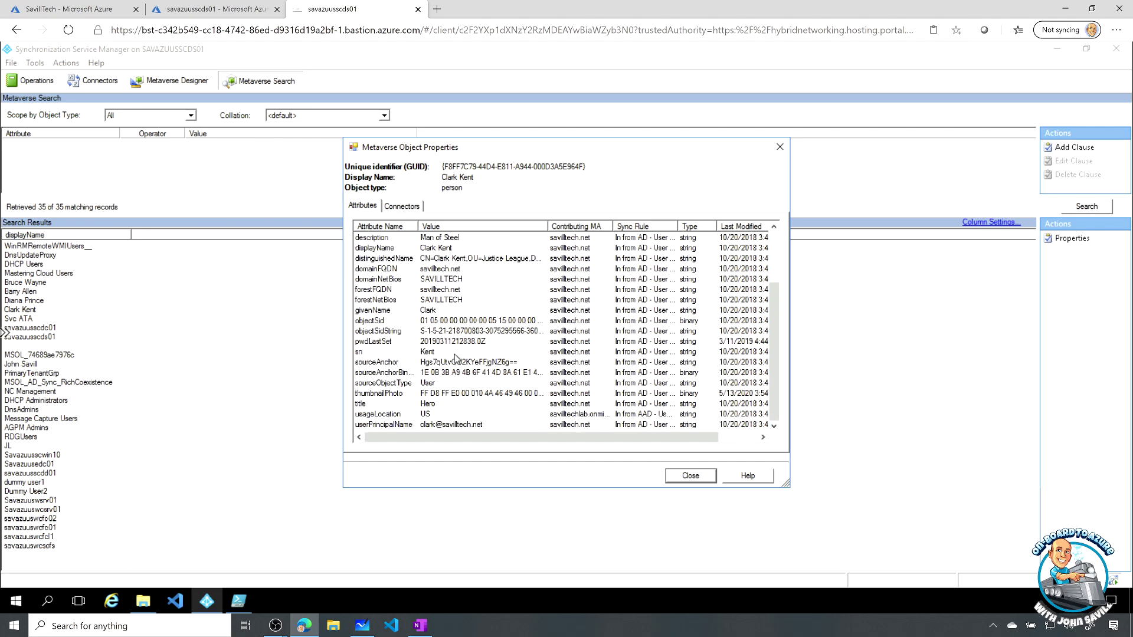
pyautogui.click(400, 363)
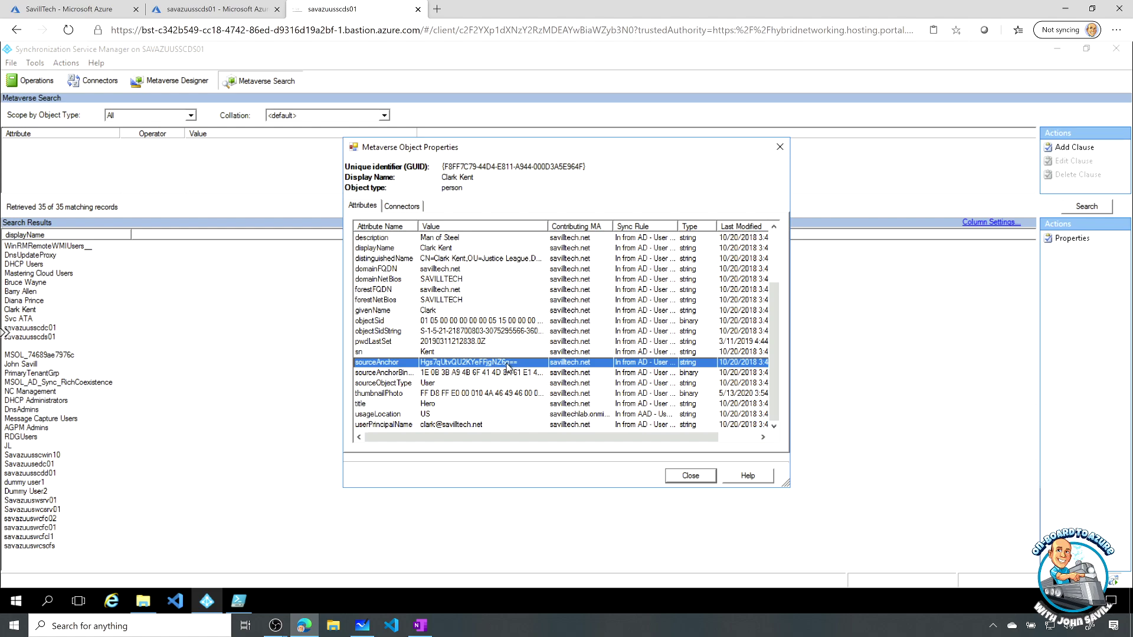
pyautogui.click(434, 322)
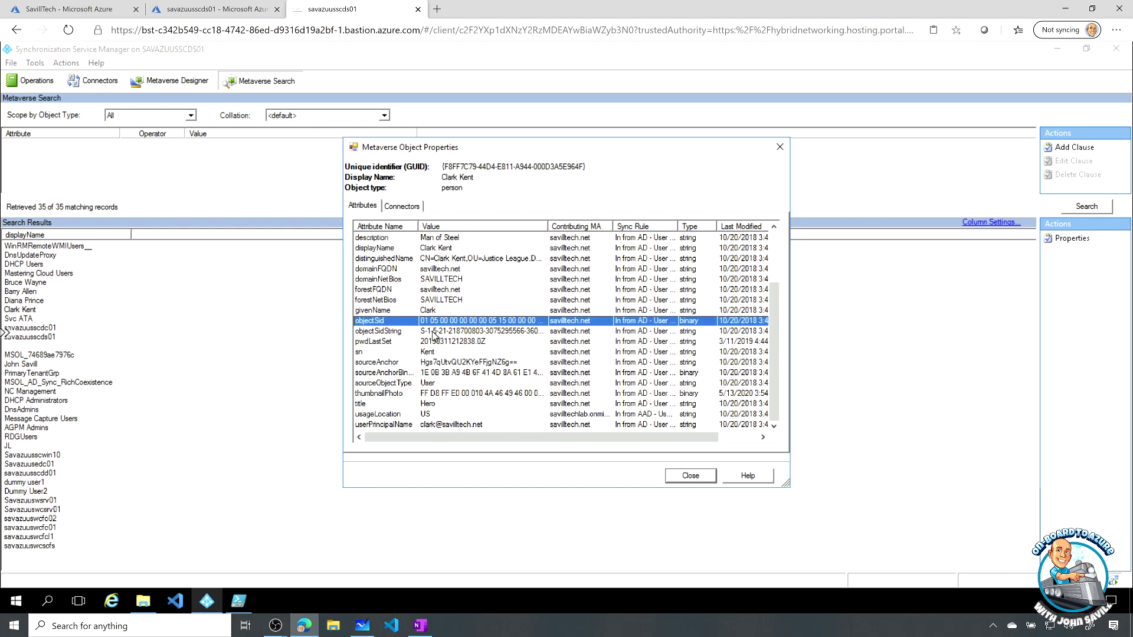
pyautogui.click(434, 332)
pyautogui.scroll(3, 466, 324)
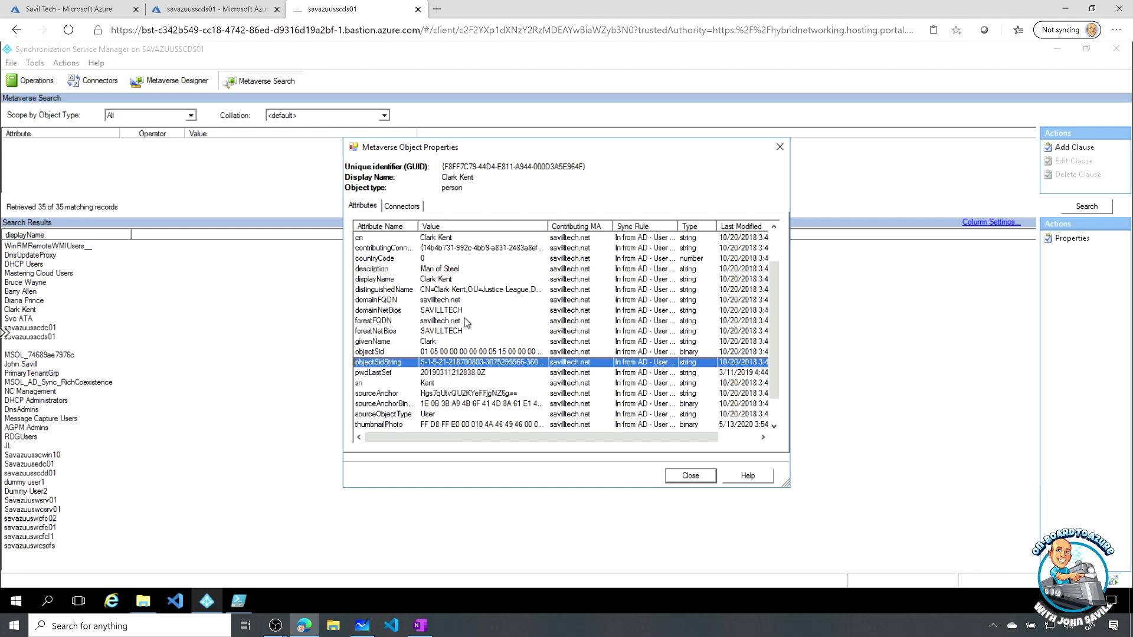
pyautogui.scroll(-3, 464, 325)
pyautogui.scroll(3, 463, 328)
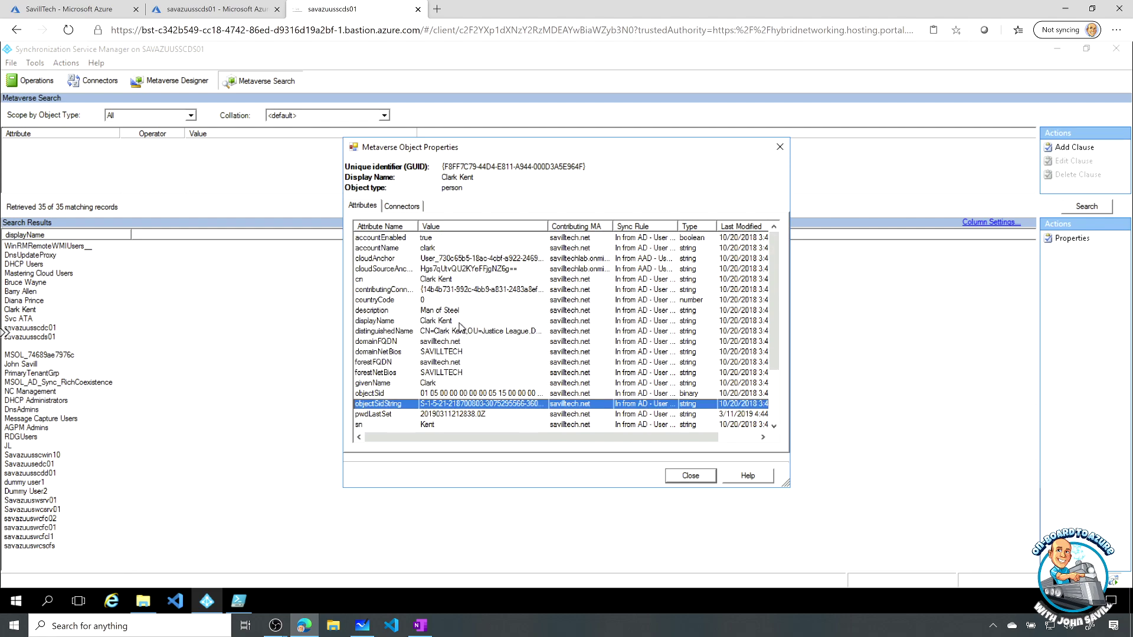
pyautogui.scroll(-3, 461, 326)
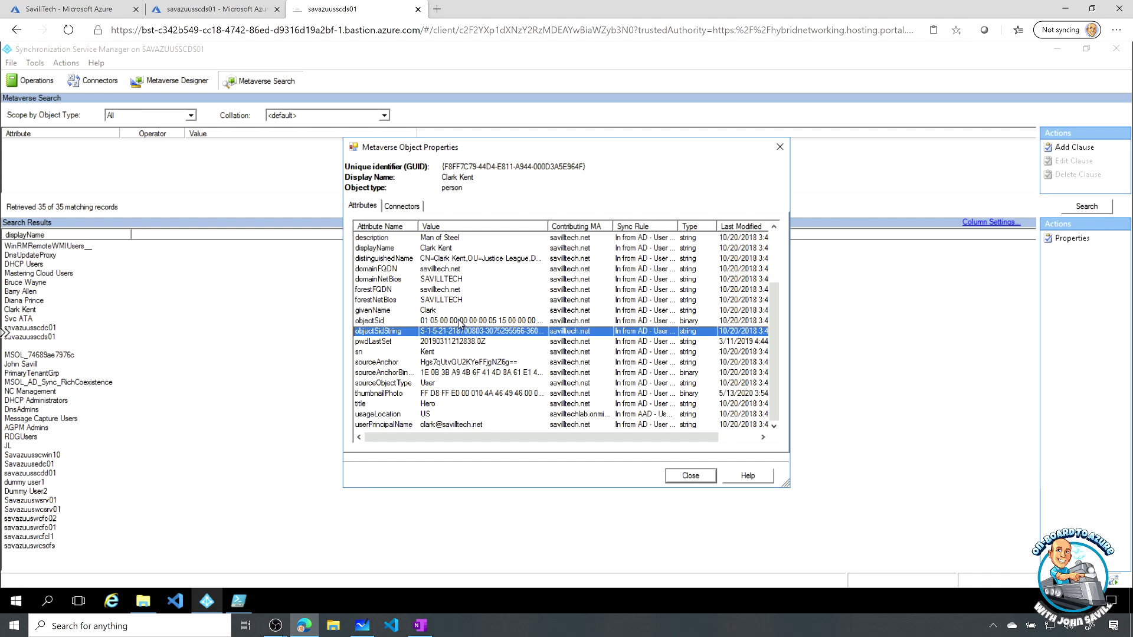
# - List the user's joined connectors and select the on-premises AD connector entry
pyautogui.click(402, 207)
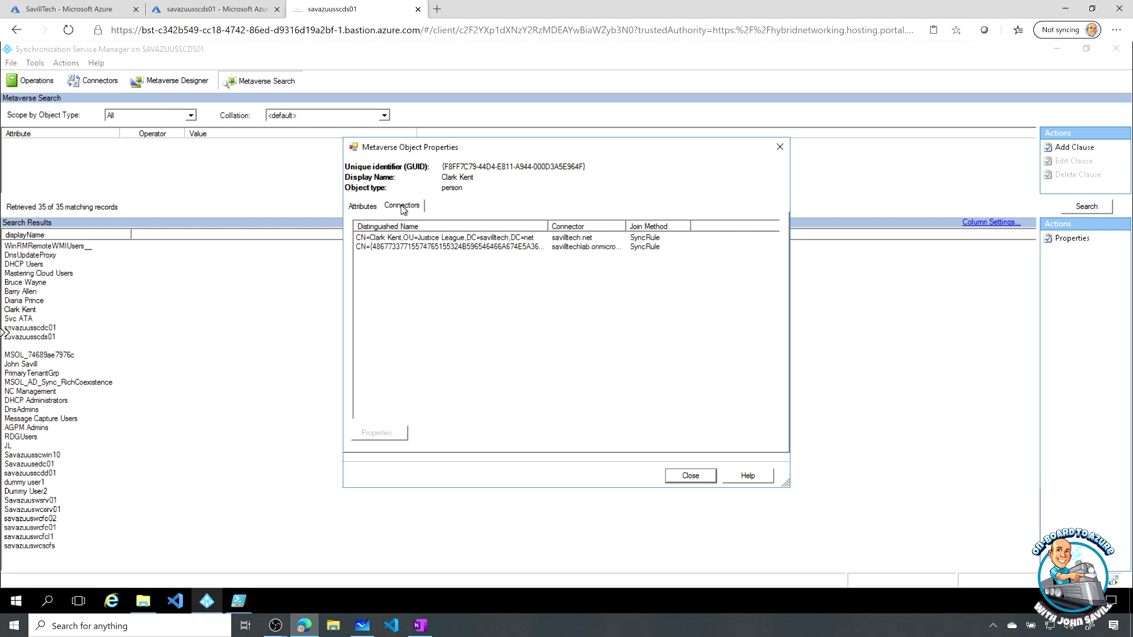
pyautogui.click(414, 238)
pyautogui.click(410, 246)
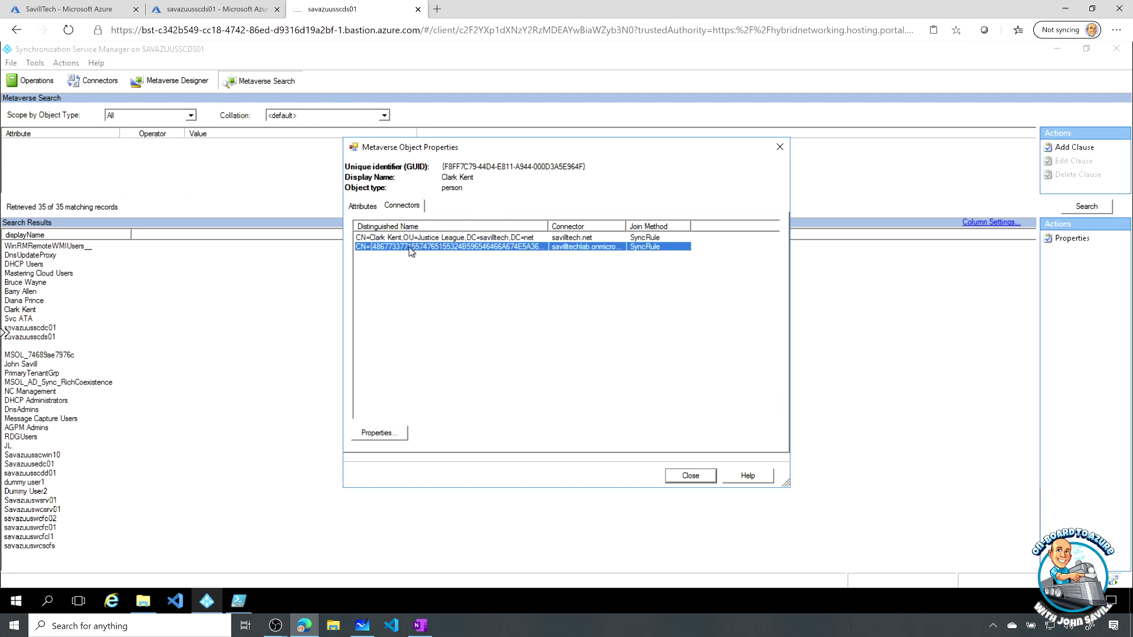
pyautogui.click(410, 239)
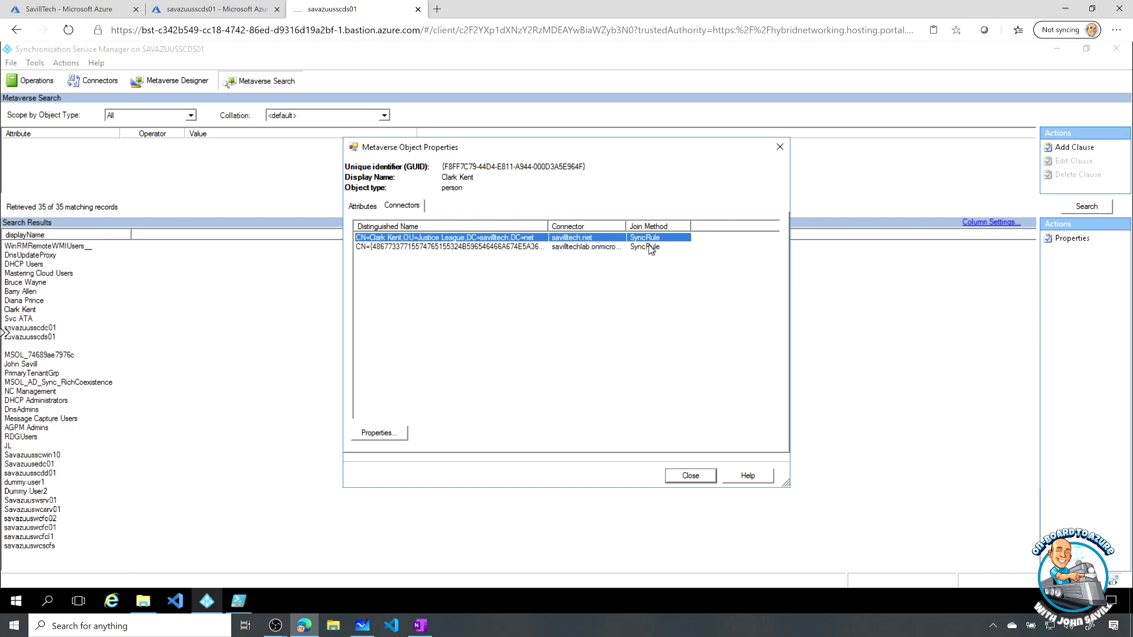
pyautogui.doubleClick(421, 241)
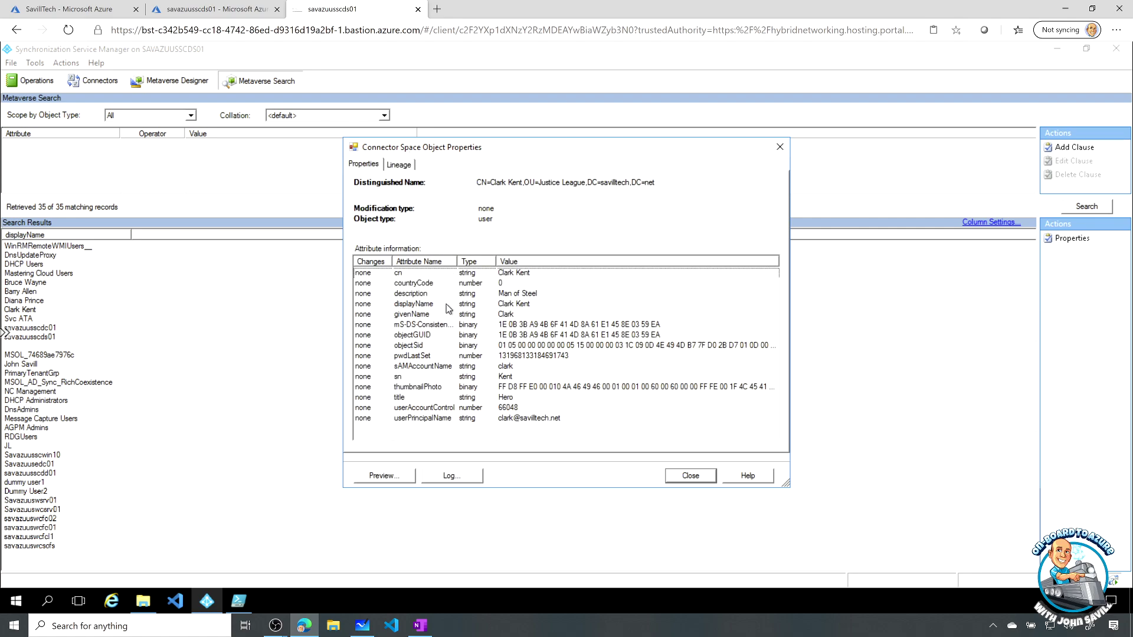
pyautogui.click(425, 336)
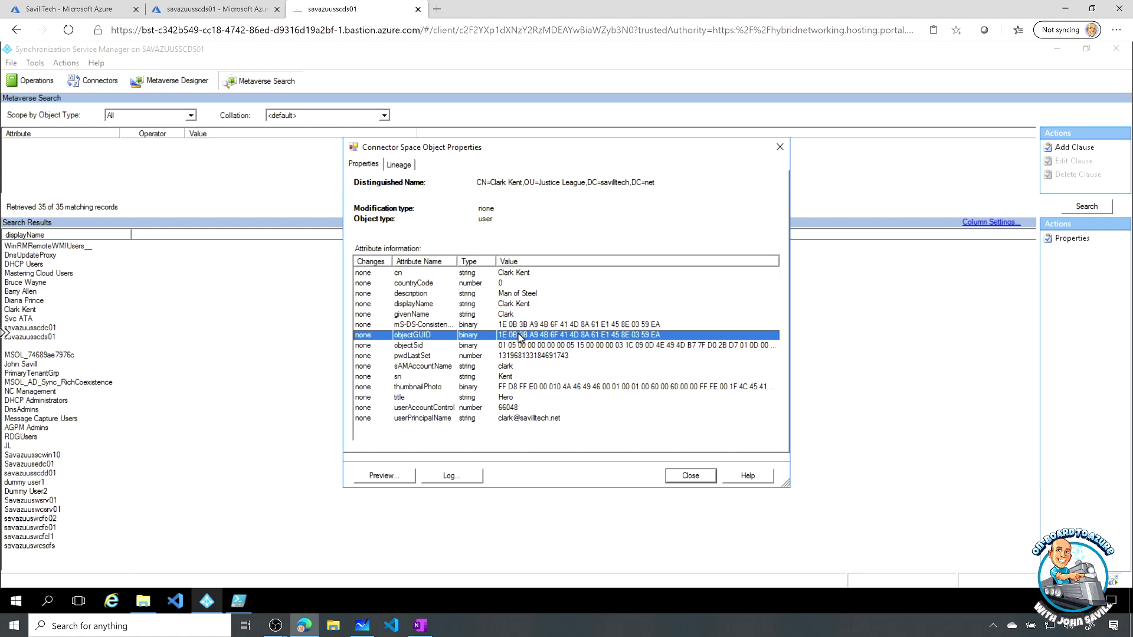
pyautogui.click(426, 325)
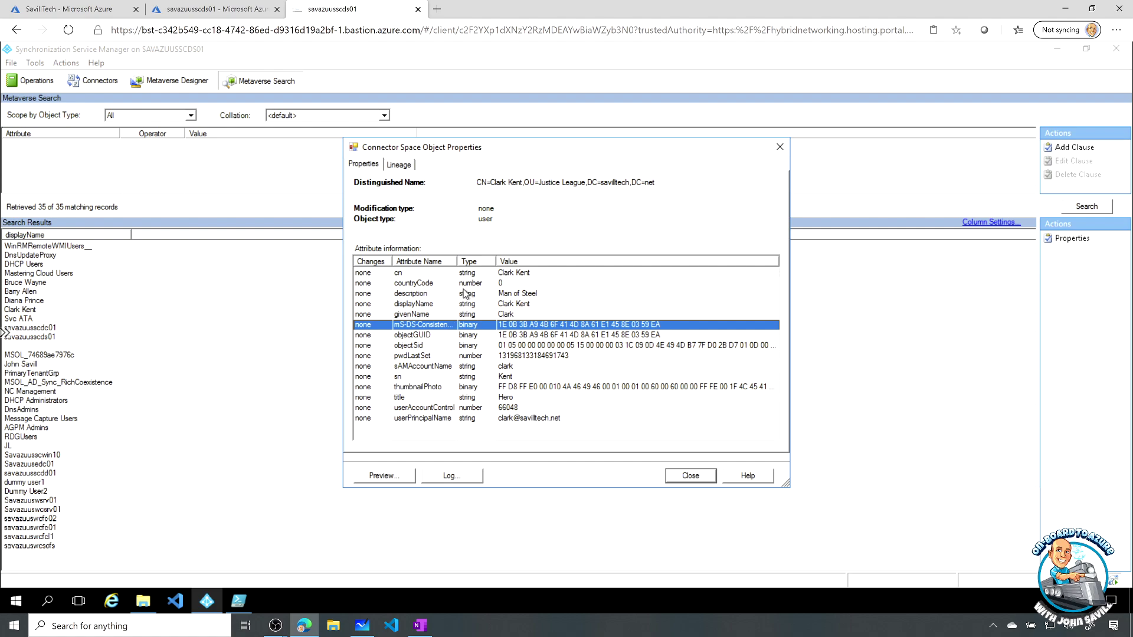
pyautogui.moveTo(457, 262); pyautogui.dragTo(493, 261)
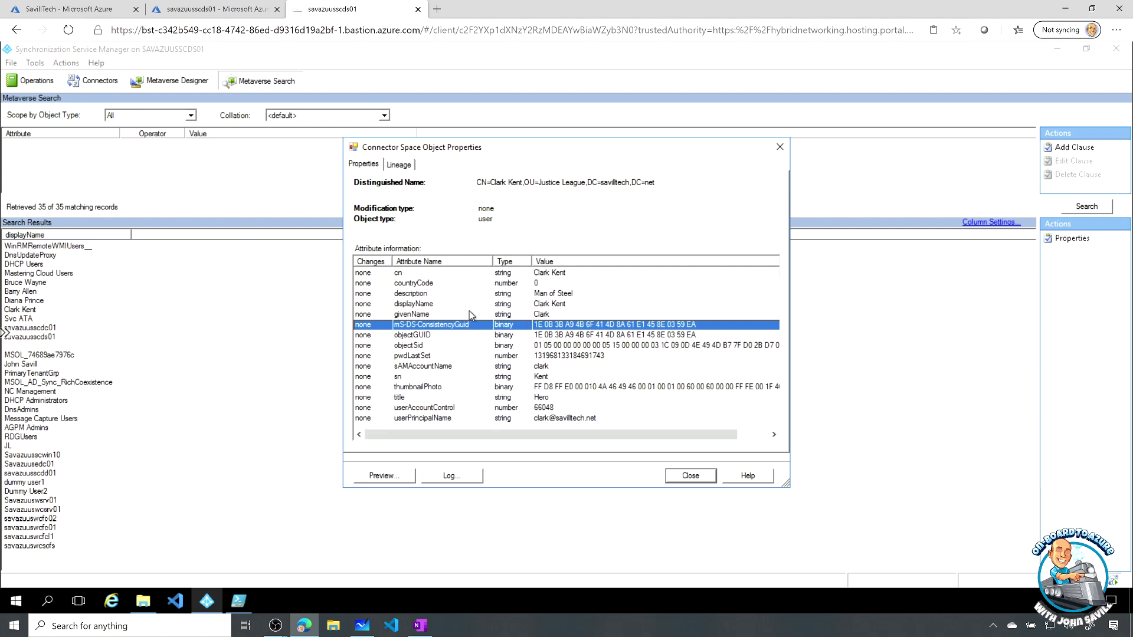
pyautogui.click(439, 337)
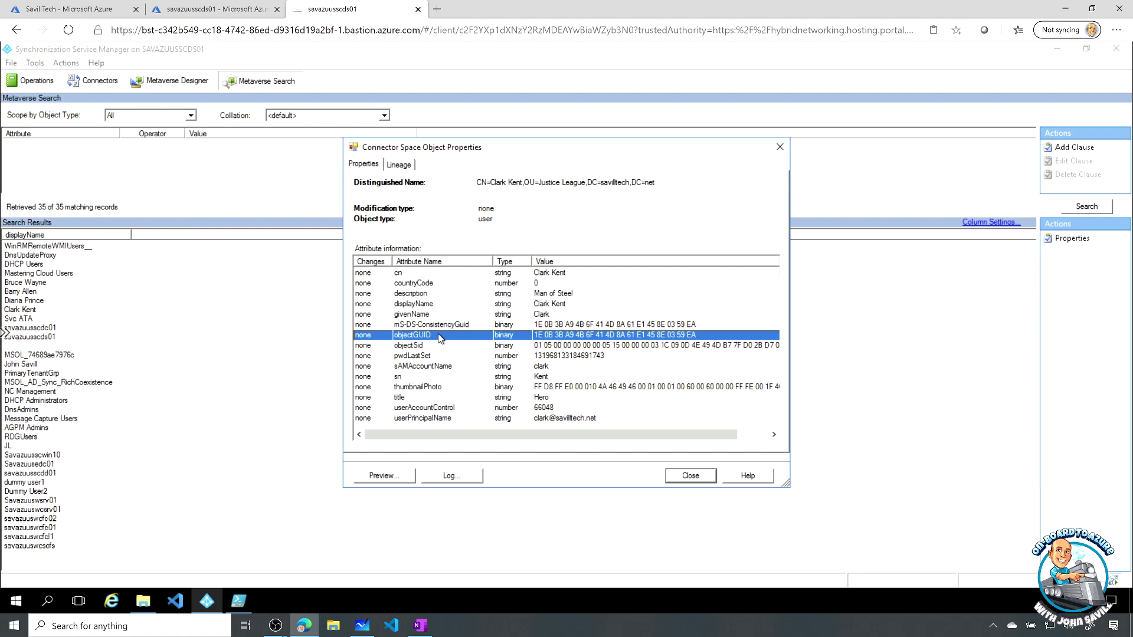
pyautogui.click(448, 325)
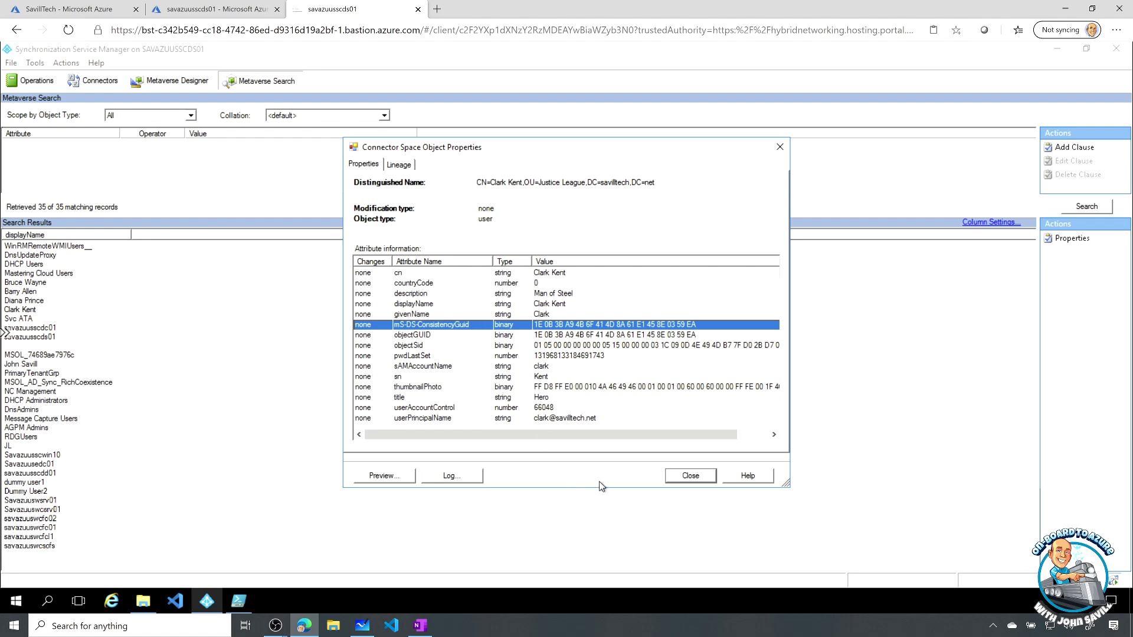
# - From the lineage view, open the linked metaverse object and pick out its sourceAnchor value
pyautogui.click(399, 165)
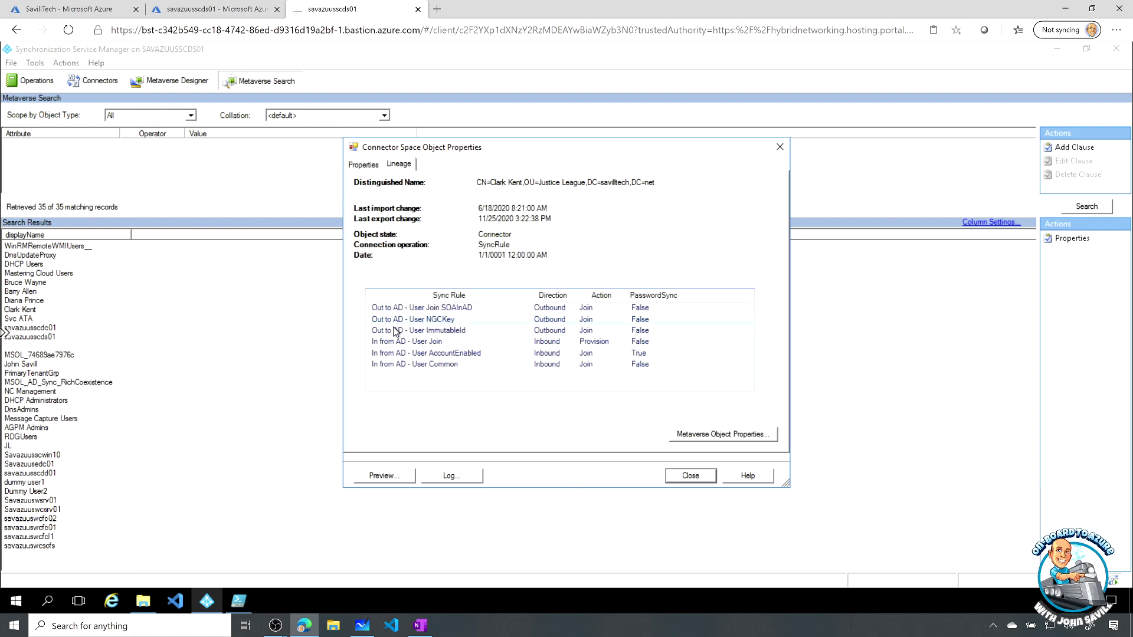
pyautogui.click(691, 476)
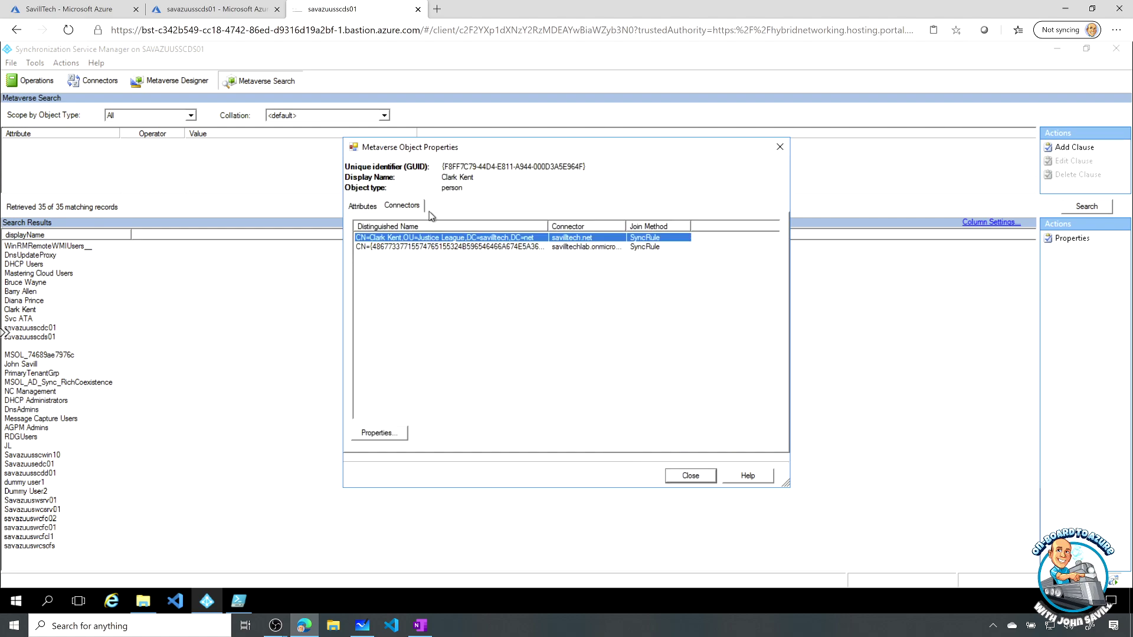
pyautogui.click(363, 208)
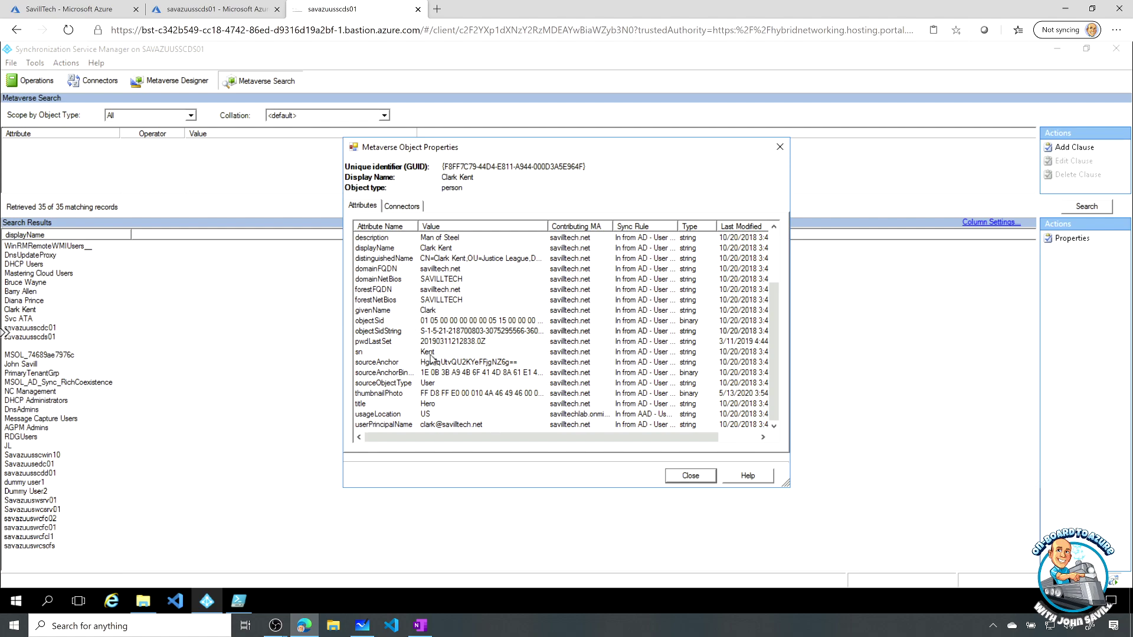
pyautogui.click(459, 363)
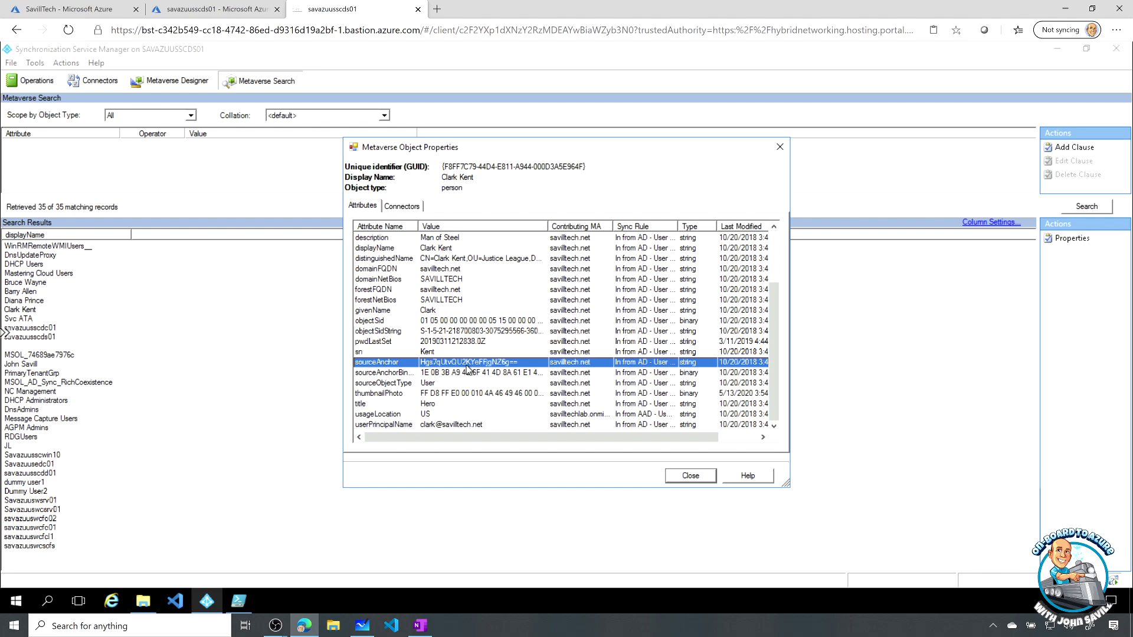
# - Check the sourceAnchor on the user's Azure AD connector object, then close its properties
pyautogui.click(408, 208)
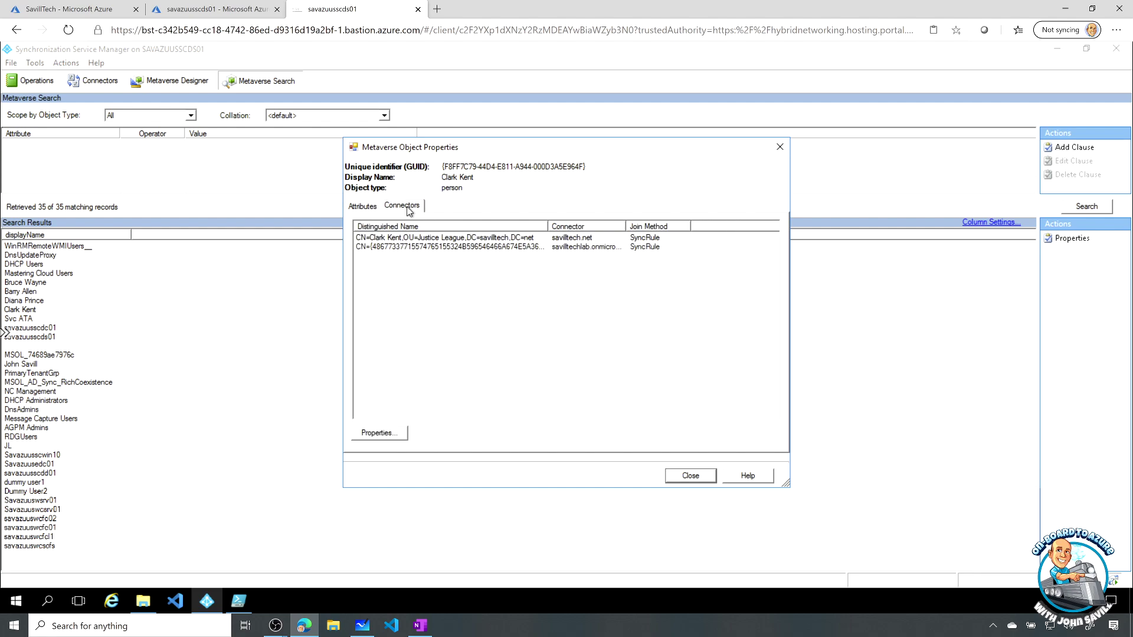
pyautogui.doubleClick(406, 247)
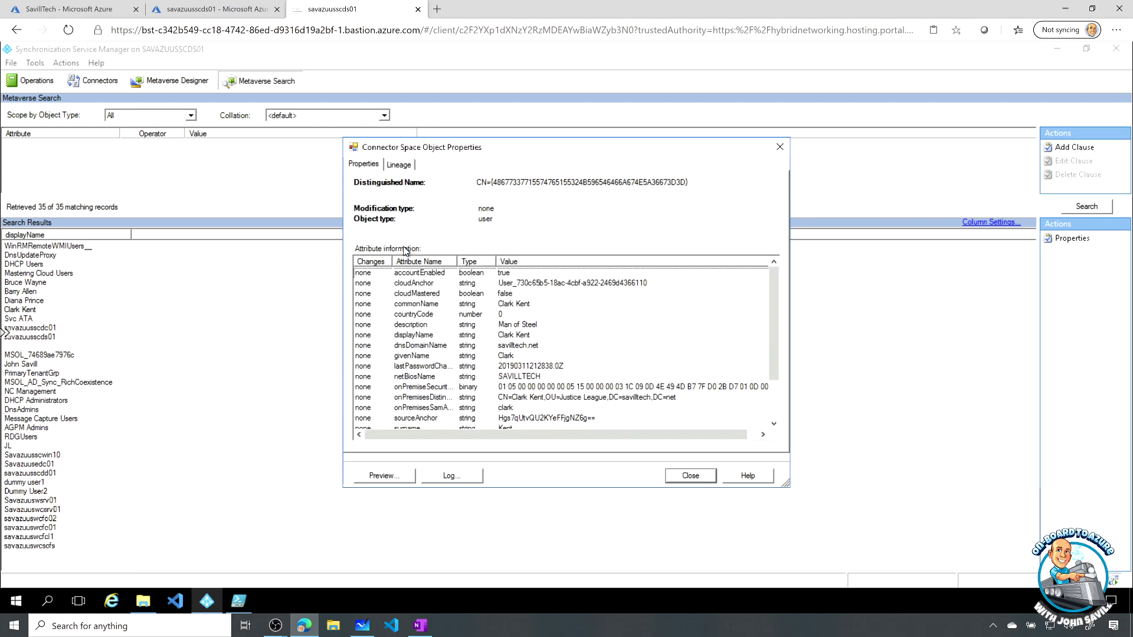
pyautogui.scroll(-2, 448, 361)
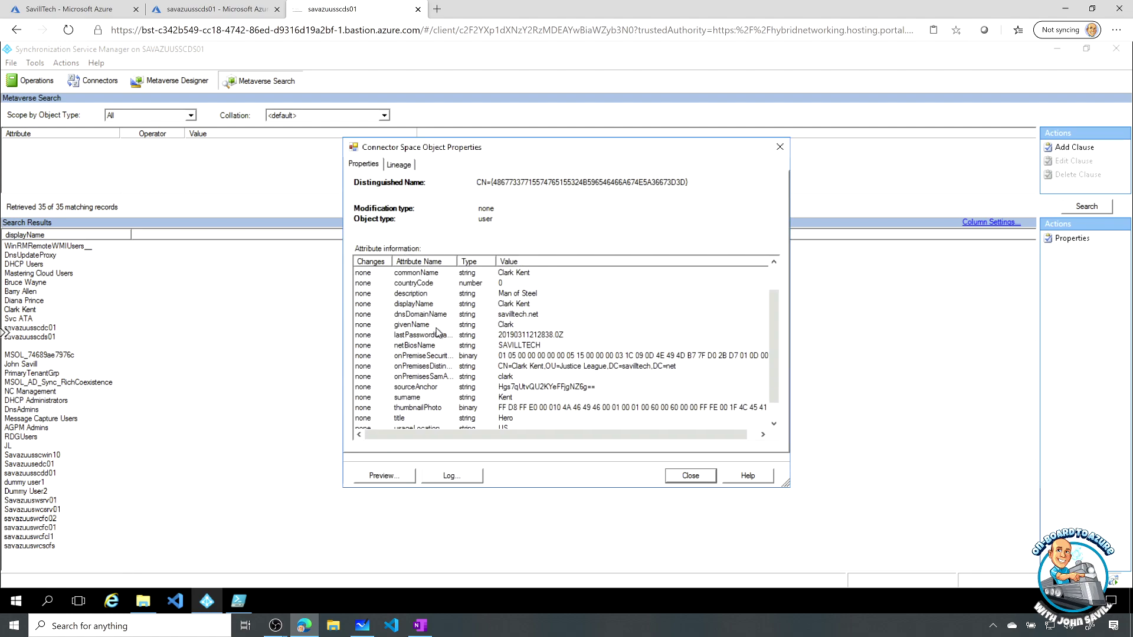
pyautogui.click(418, 366)
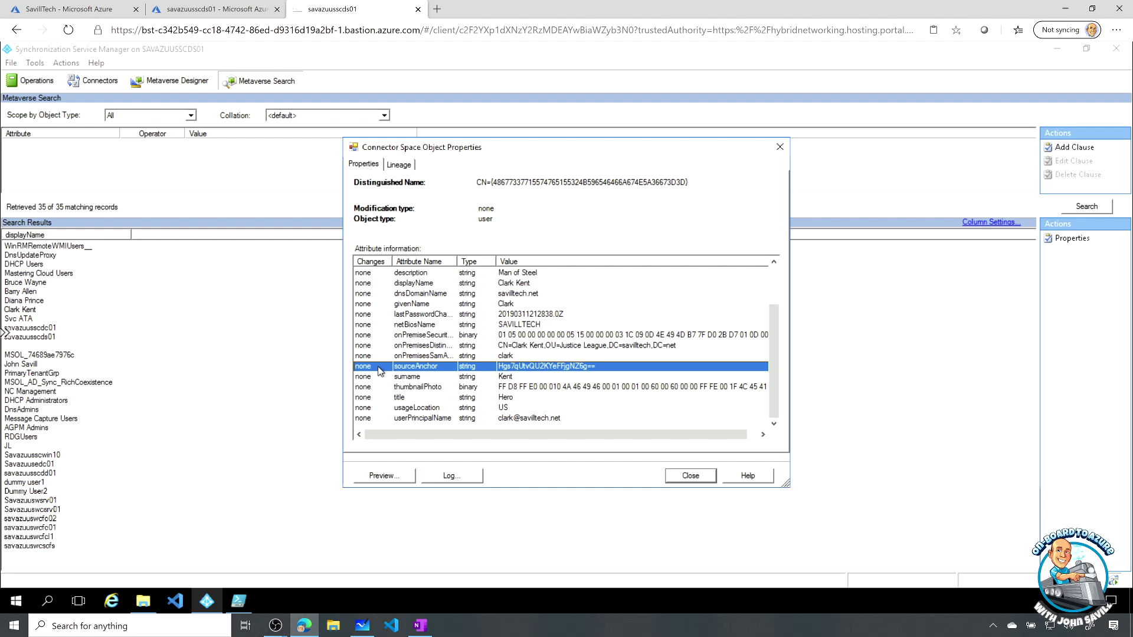
pyautogui.click(697, 476)
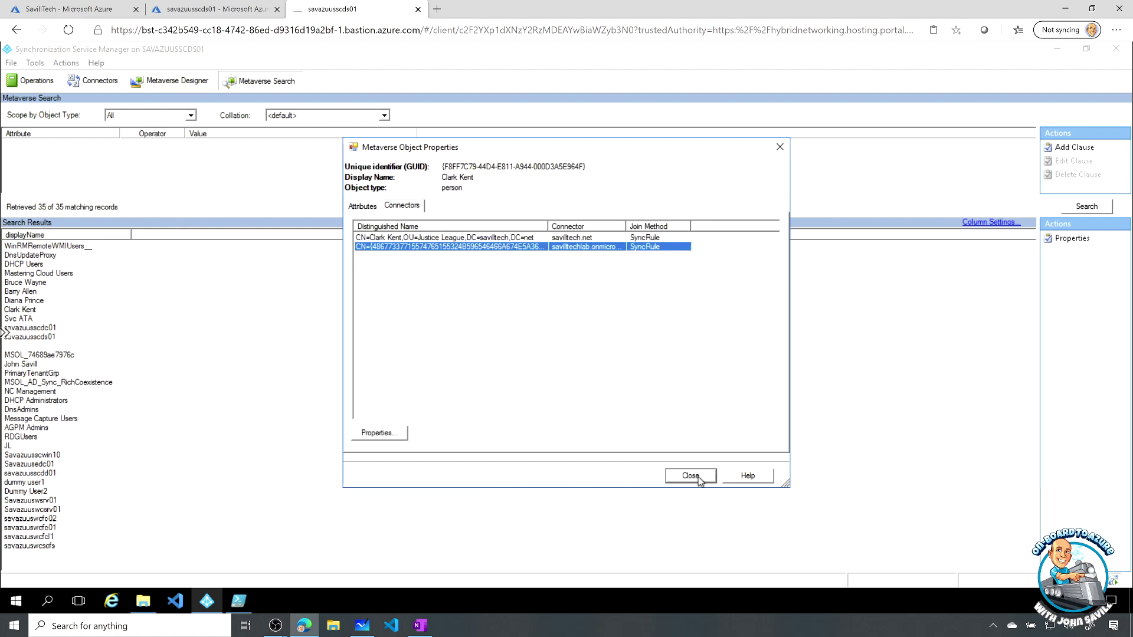
# - Replace the placeholder value on line 2 of the script with the copied sourceAnchor
pyautogui.click(248, 600)
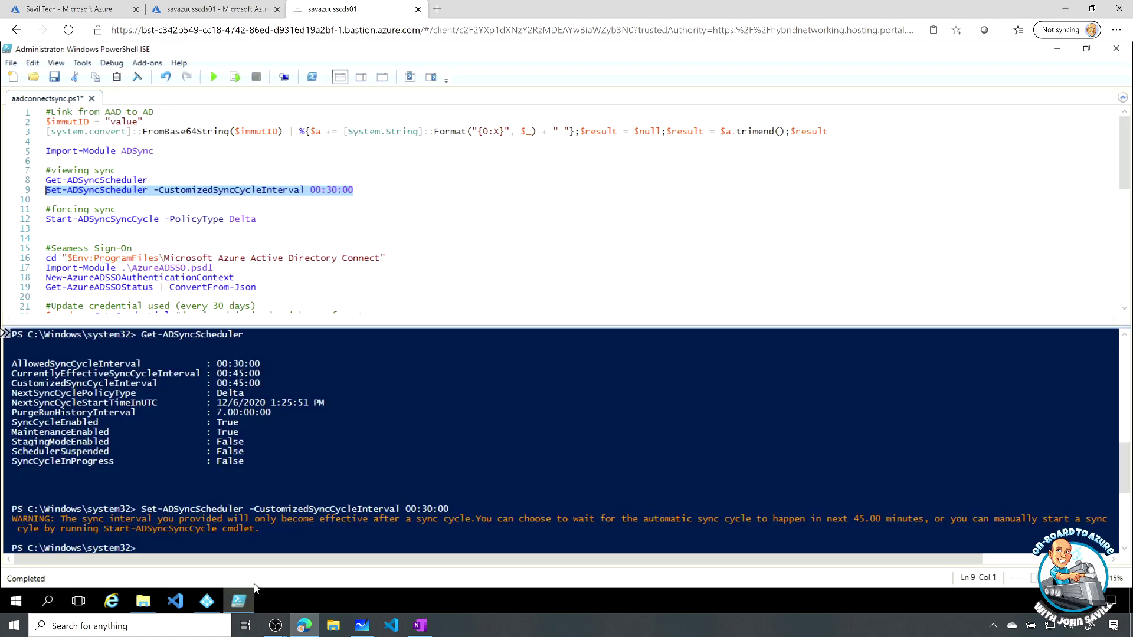
pyautogui.moveTo(110, 122); pyautogui.dragTo(246, 122)
pyautogui.write('none,sourceAnchor,string,Hgs7qUtvQU2KYeFFjgNZ6g==')
pyautogui.press('Delete')
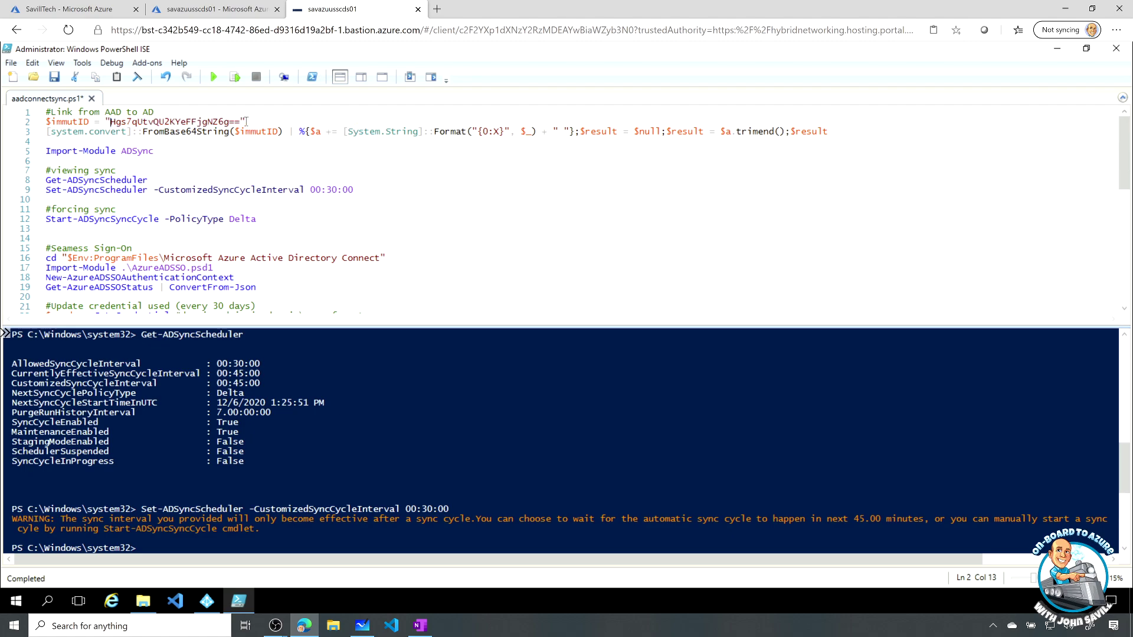
pyautogui.click(226, 122)
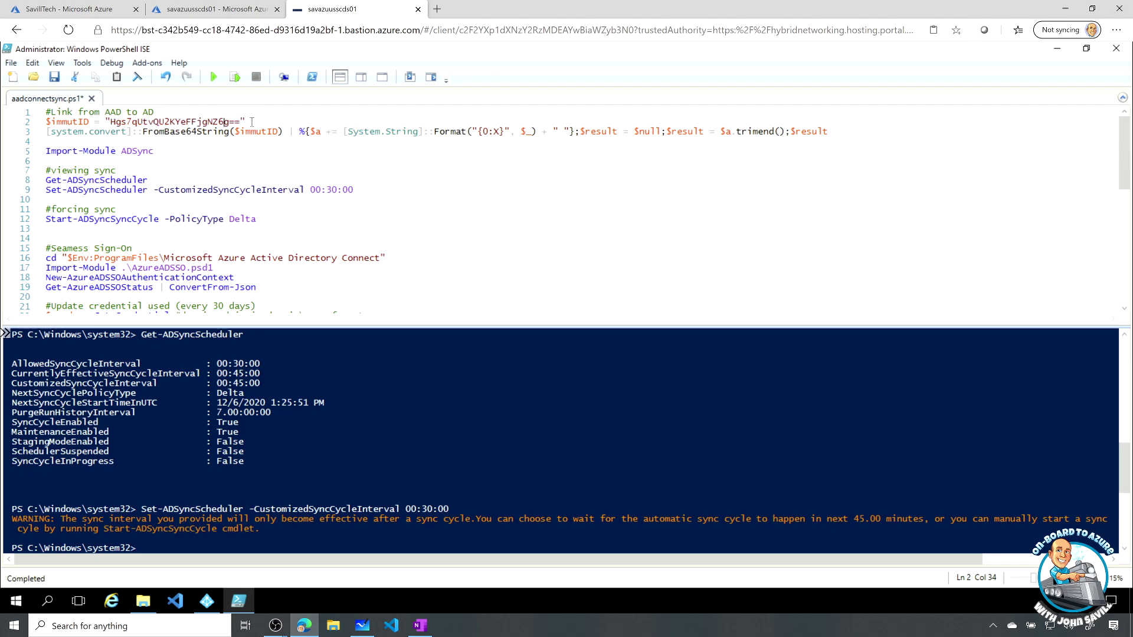
# - Run the $immutID assignment and the decoding line to show sourceAnchor as hex bytes
pyautogui.tripleClick(245, 123)
pyautogui.press('F8')
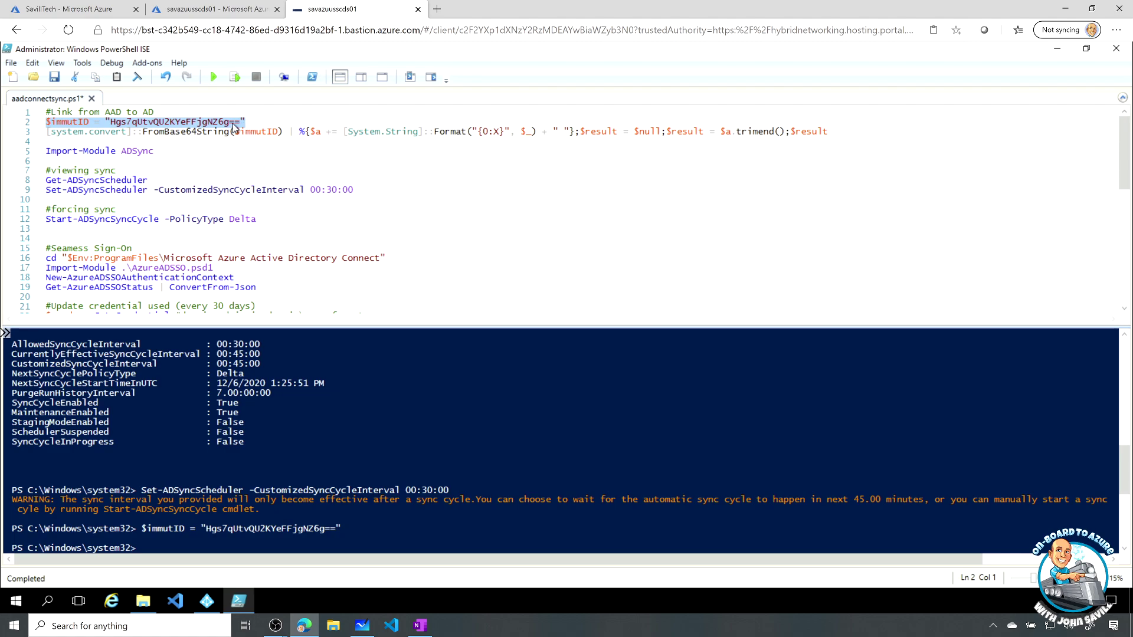
pyautogui.click(226, 133)
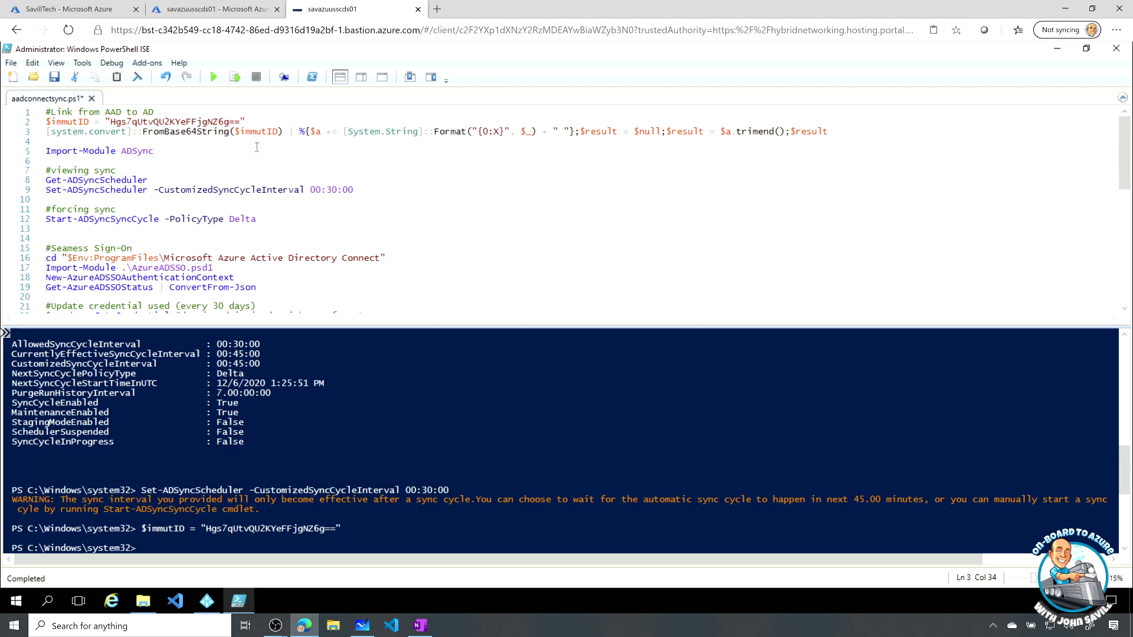
pyautogui.press('End')
pyautogui.hotkey('shift', 'Home')
pyautogui.press('F8')
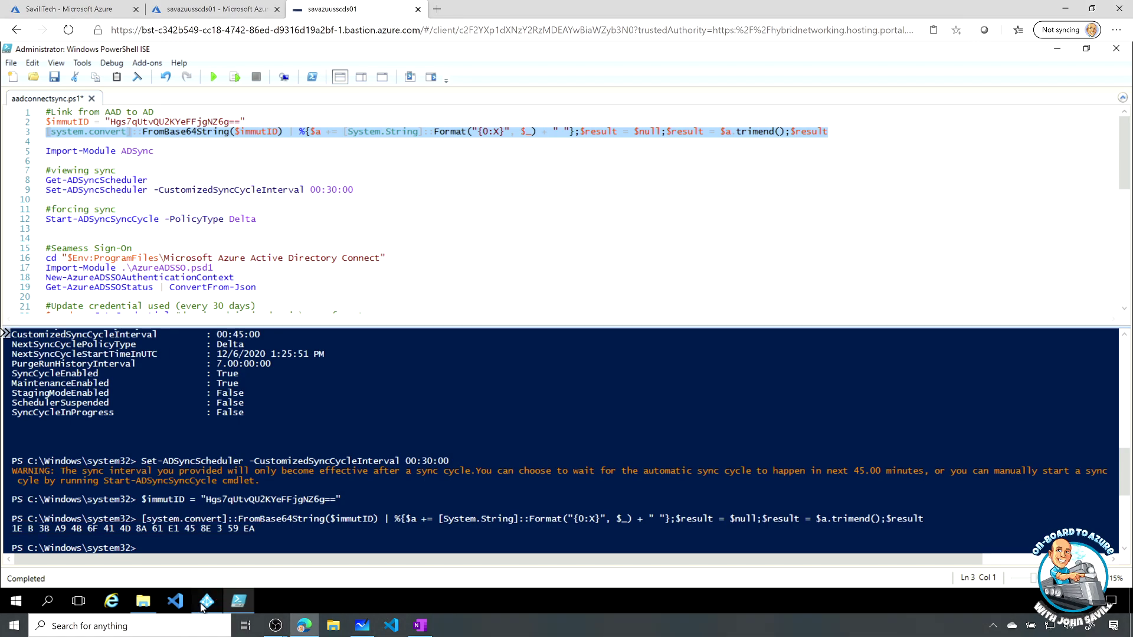
pyautogui.hotkey('alt', 'Tab')
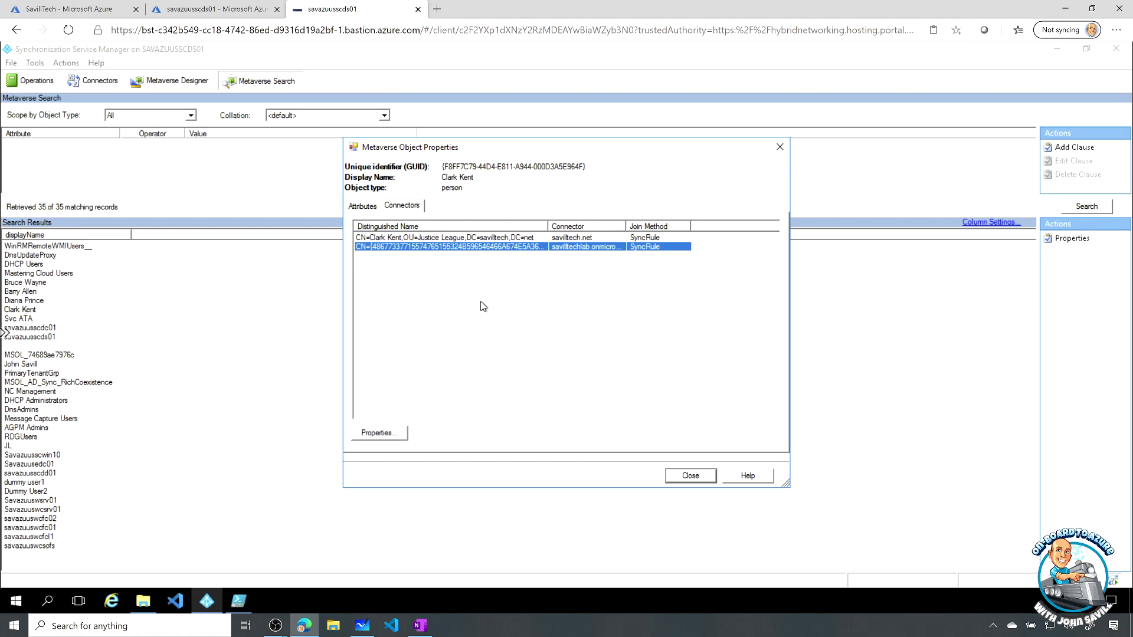
# - Close the properties dialog and resize the sync manager window to sit over the PowerShell console
pyautogui.click(779, 147)
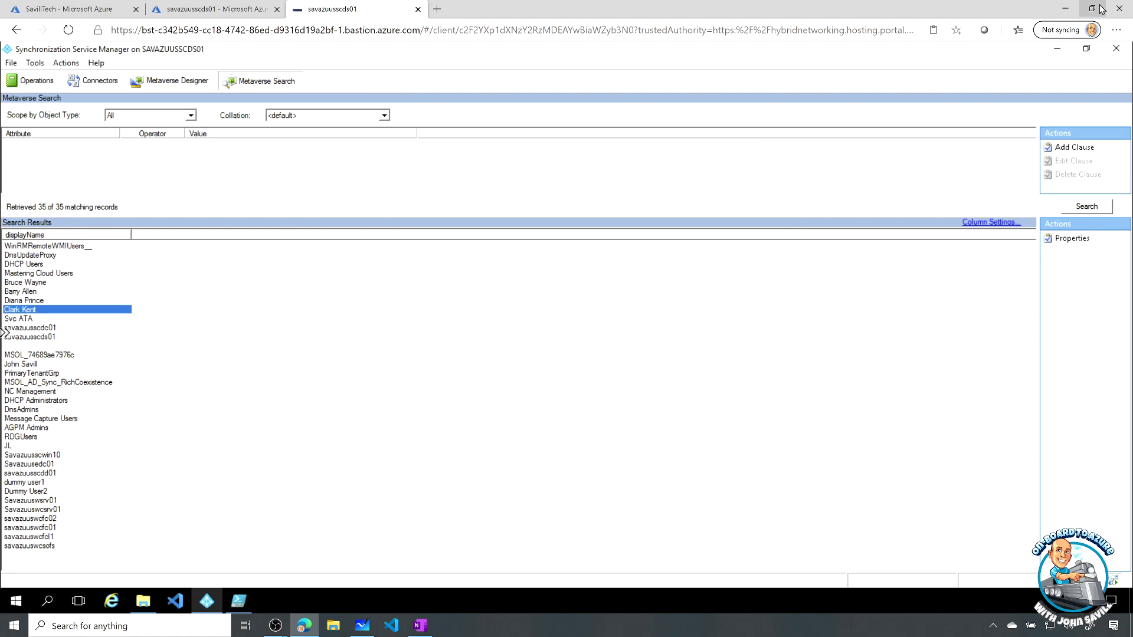
pyautogui.click(1092, 8)
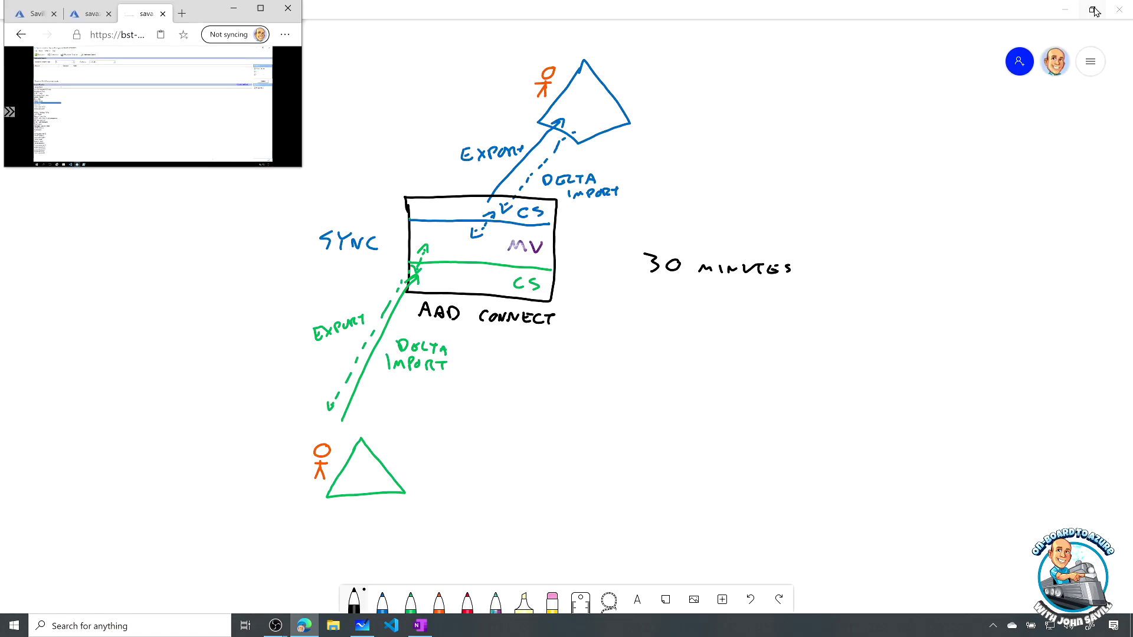
pyautogui.click(264, 10)
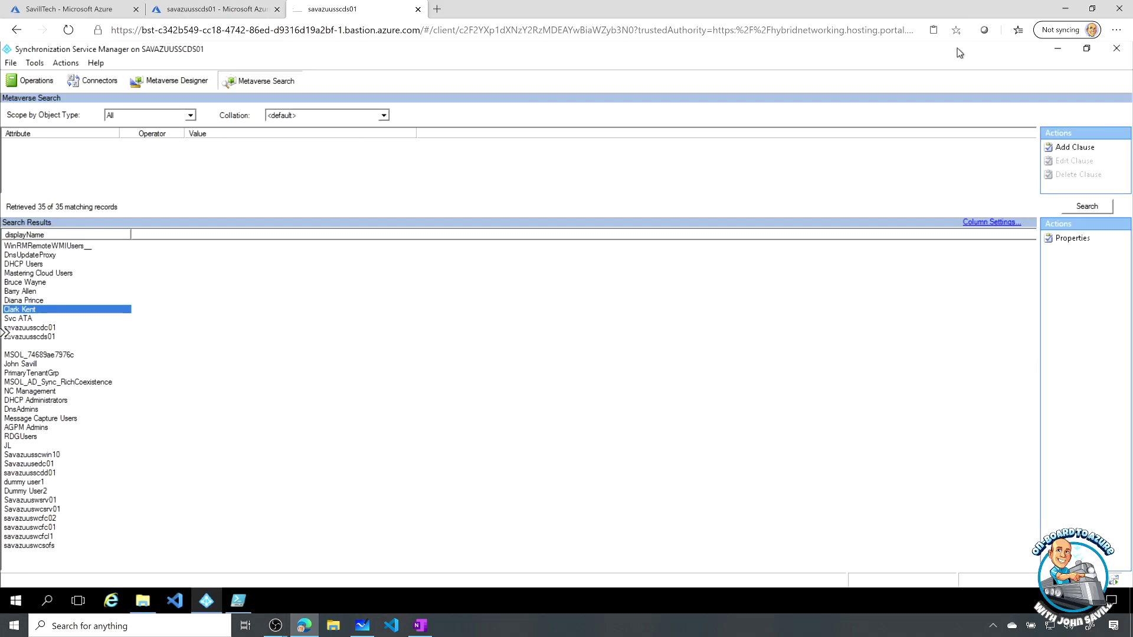
pyautogui.click(1086, 48)
pyautogui.moveTo(301, 57); pyautogui.dragTo(436, 61)
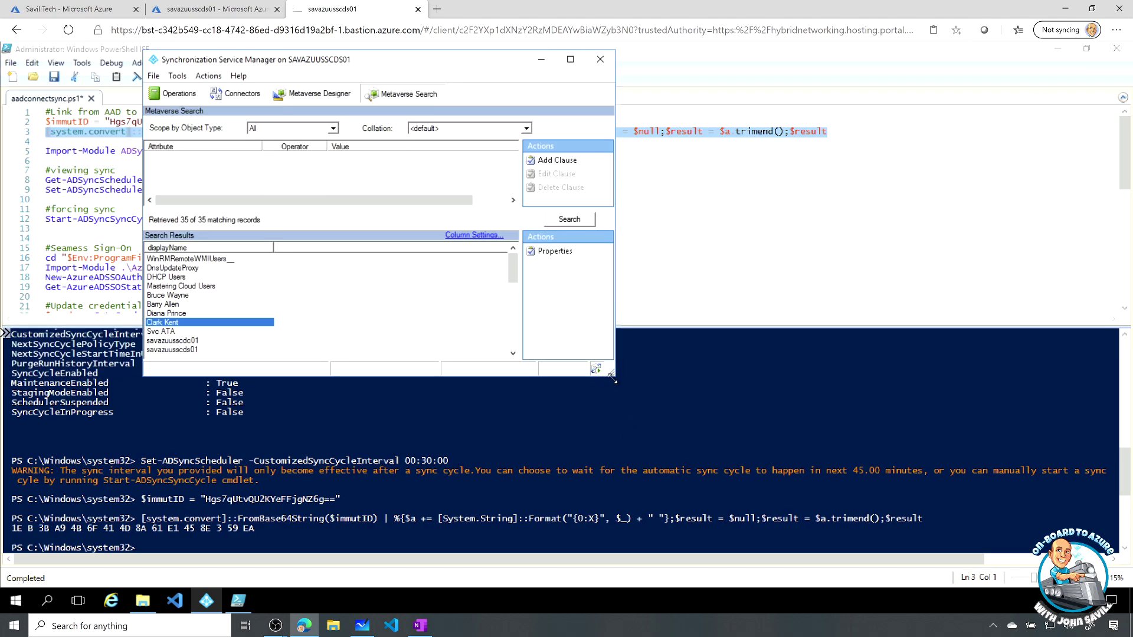
pyautogui.moveTo(611, 373); pyautogui.dragTo(966, 503)
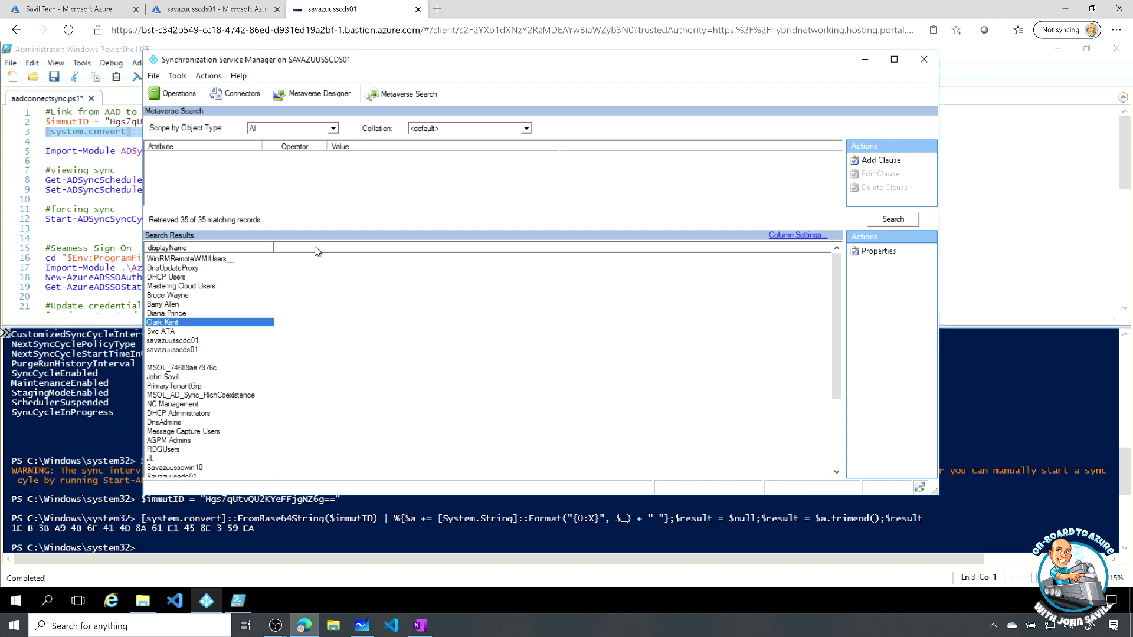
# - Reopen the user's metaverse object and its on-premises AD connector object
pyautogui.doubleClick(194, 325)
pyautogui.click(379, 170)
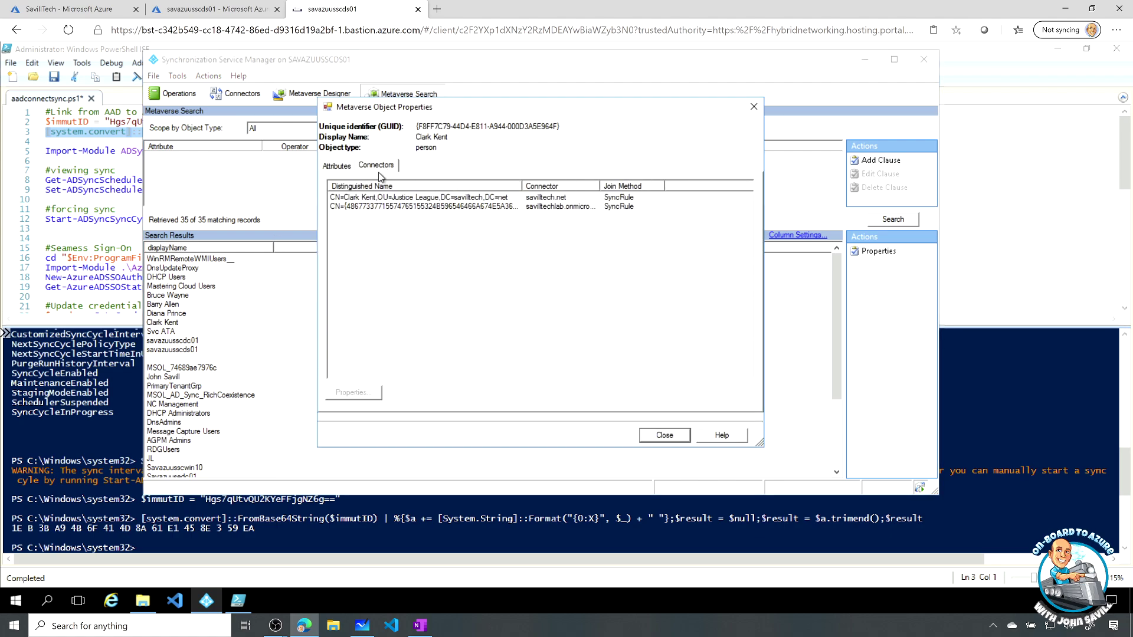
pyautogui.doubleClick(361, 198)
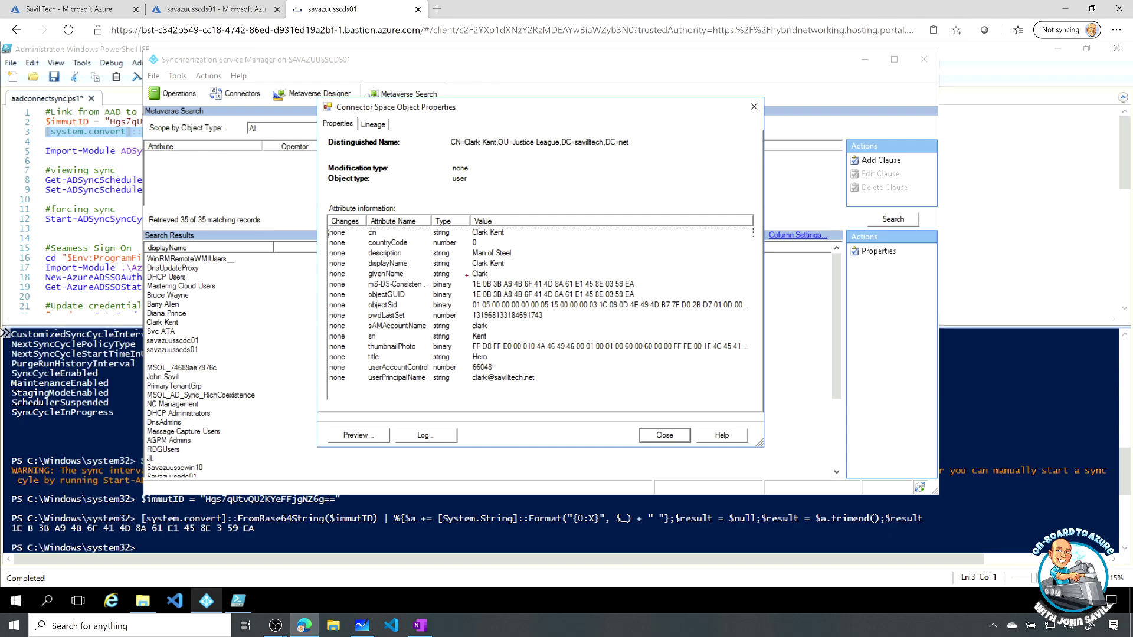
# - Box the mS-DS-ConsistencyGuid bytes and the decoded PowerShell hex output to compare them
pyautogui.moveTo(466, 276); pyautogui.dragTo(641, 290)
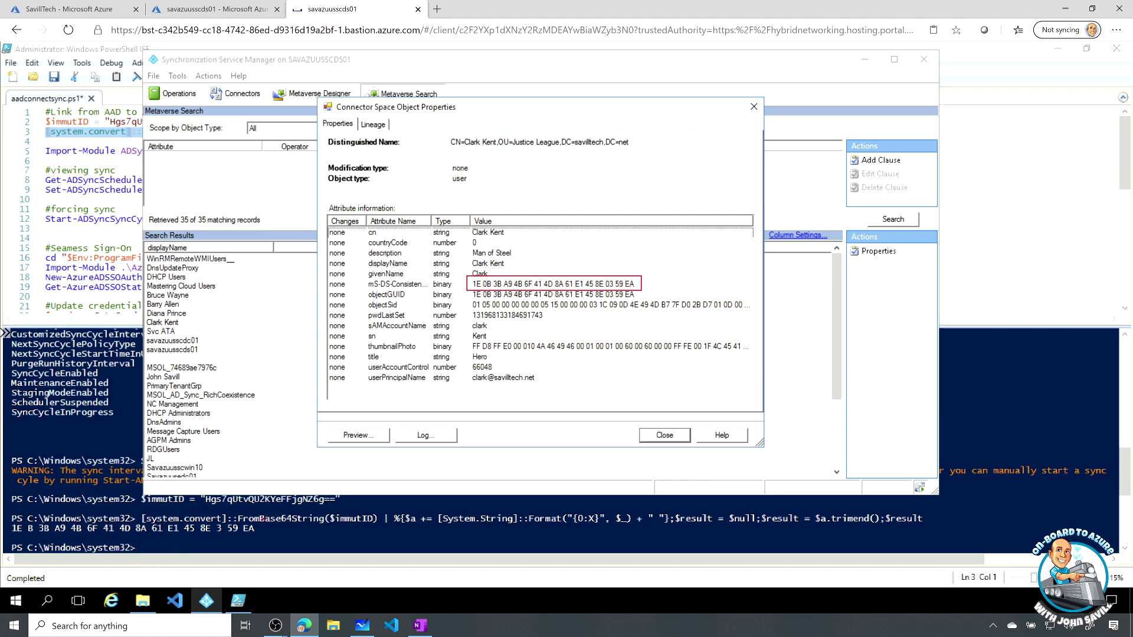
pyautogui.moveTo(263, 518)
pyautogui.mouseDown()
pyautogui.moveTo(161, 538)
pyautogui.moveTo(8, 538)
pyautogui.mouseUp()
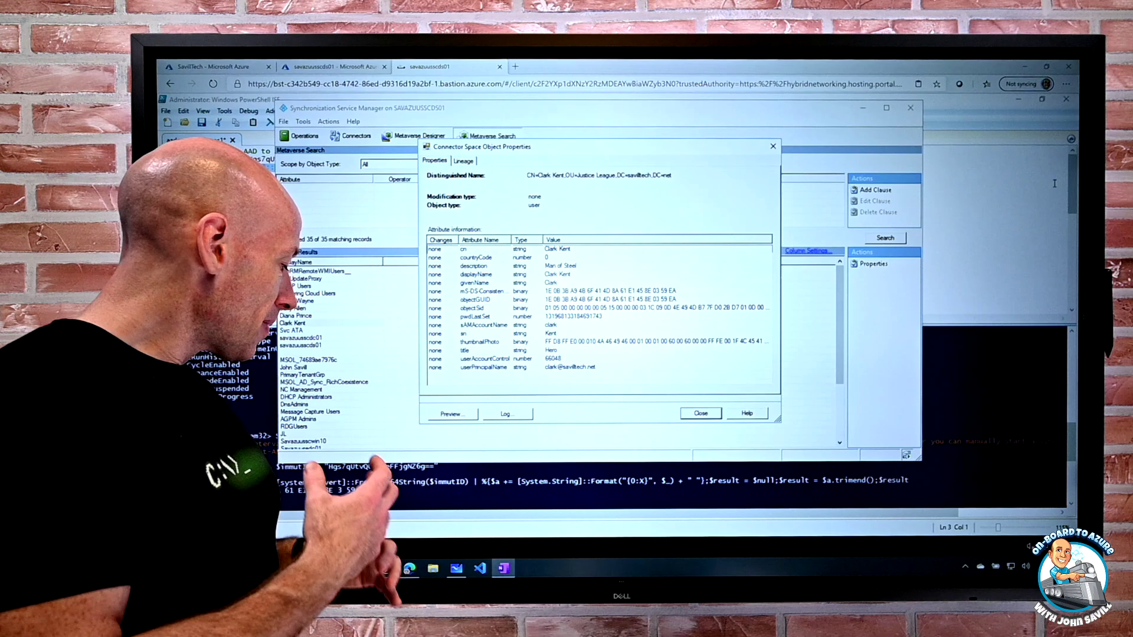
# - Return to the AAD Connect sync diagram in Microsoft Whiteboard
pyautogui.click(456, 569)
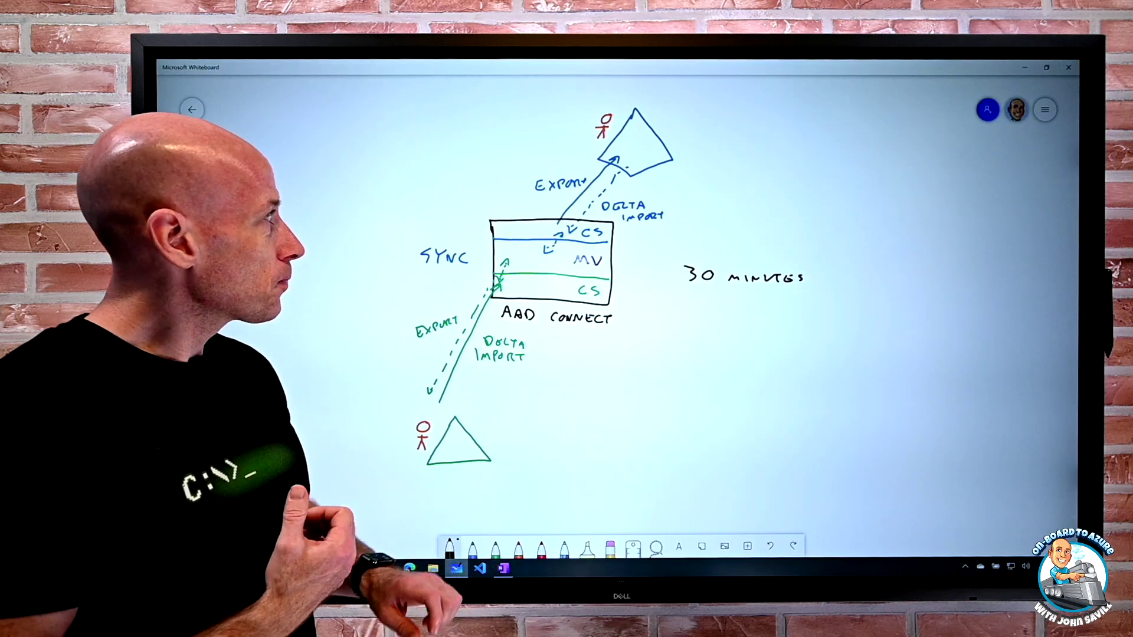